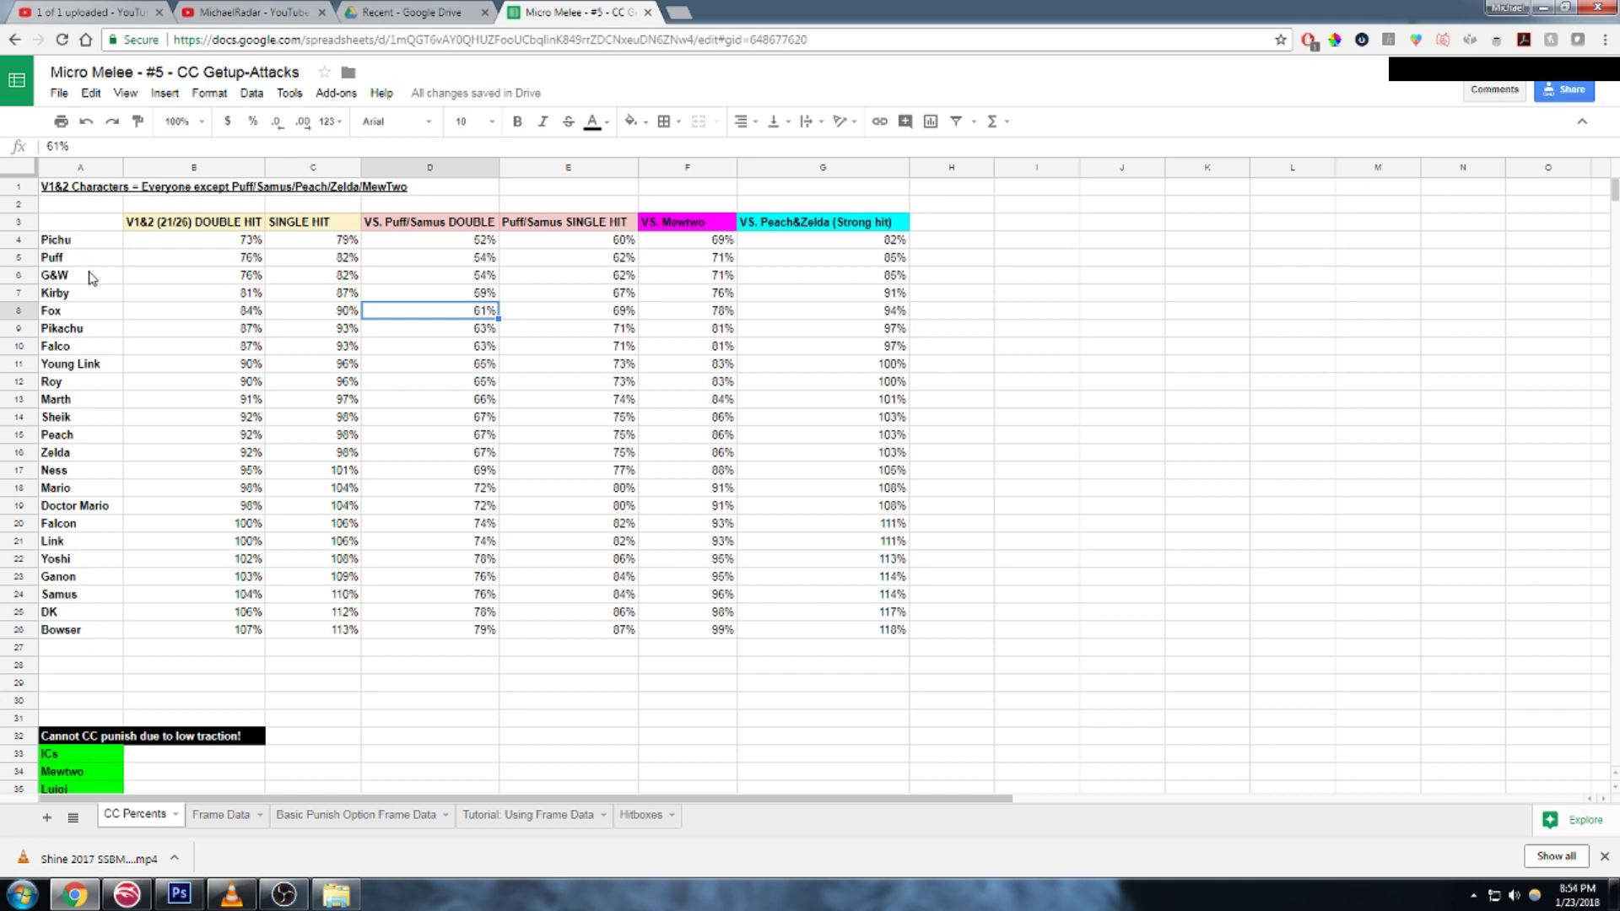
Step: Walk along Fox's CC Percents row, from 84% double hit to 94% against Peach&Zelda
left_click(94, 310)
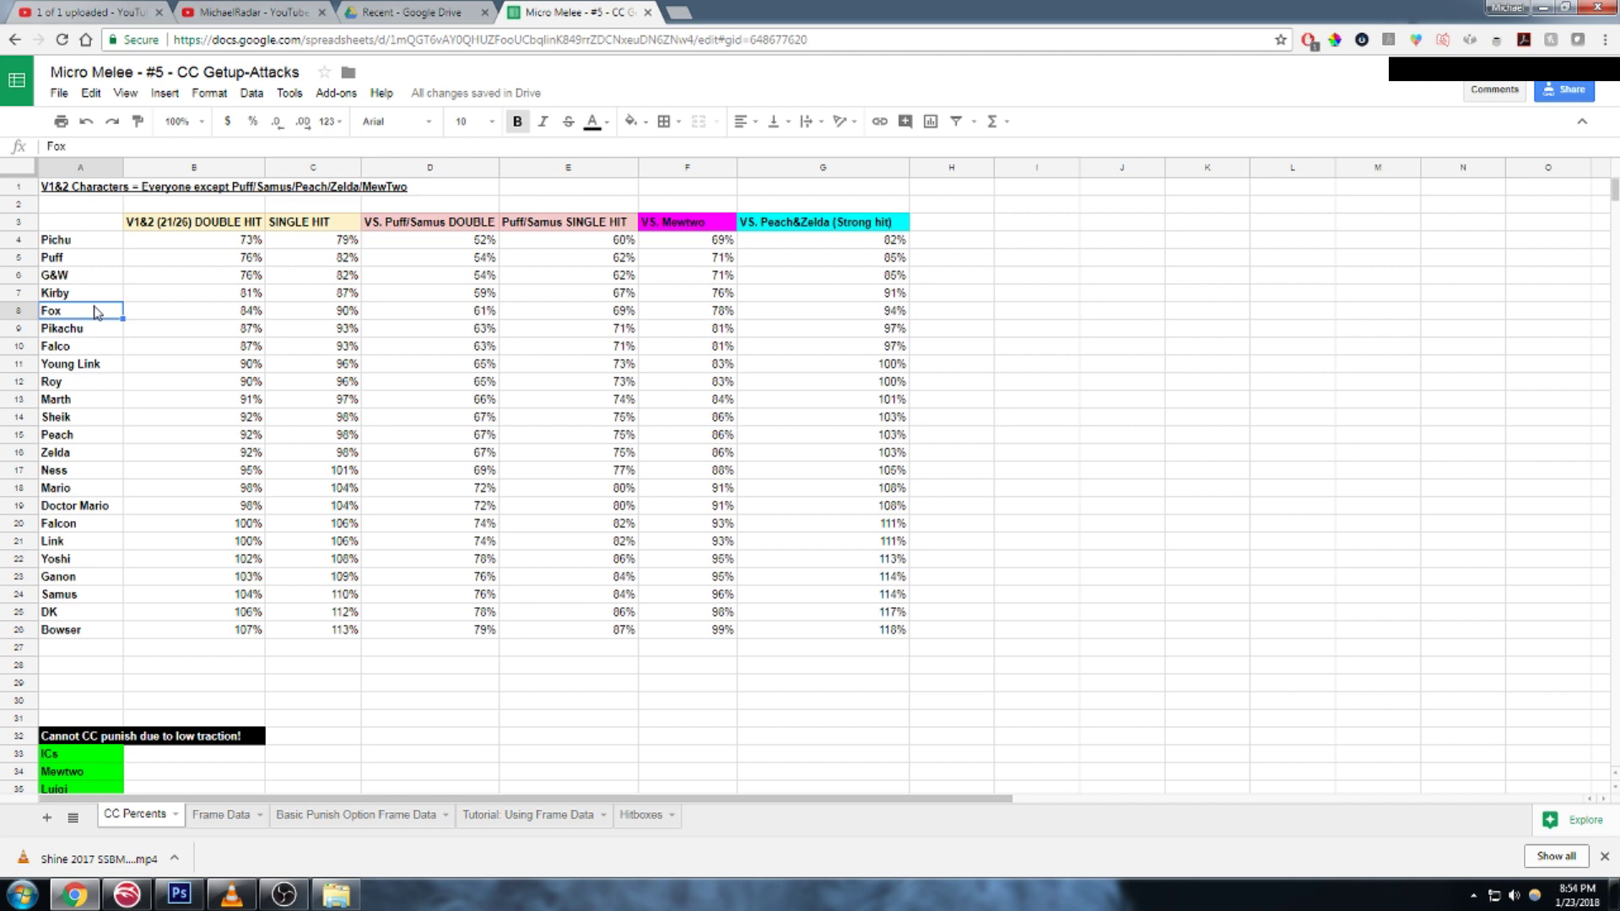
left_click(226, 315)
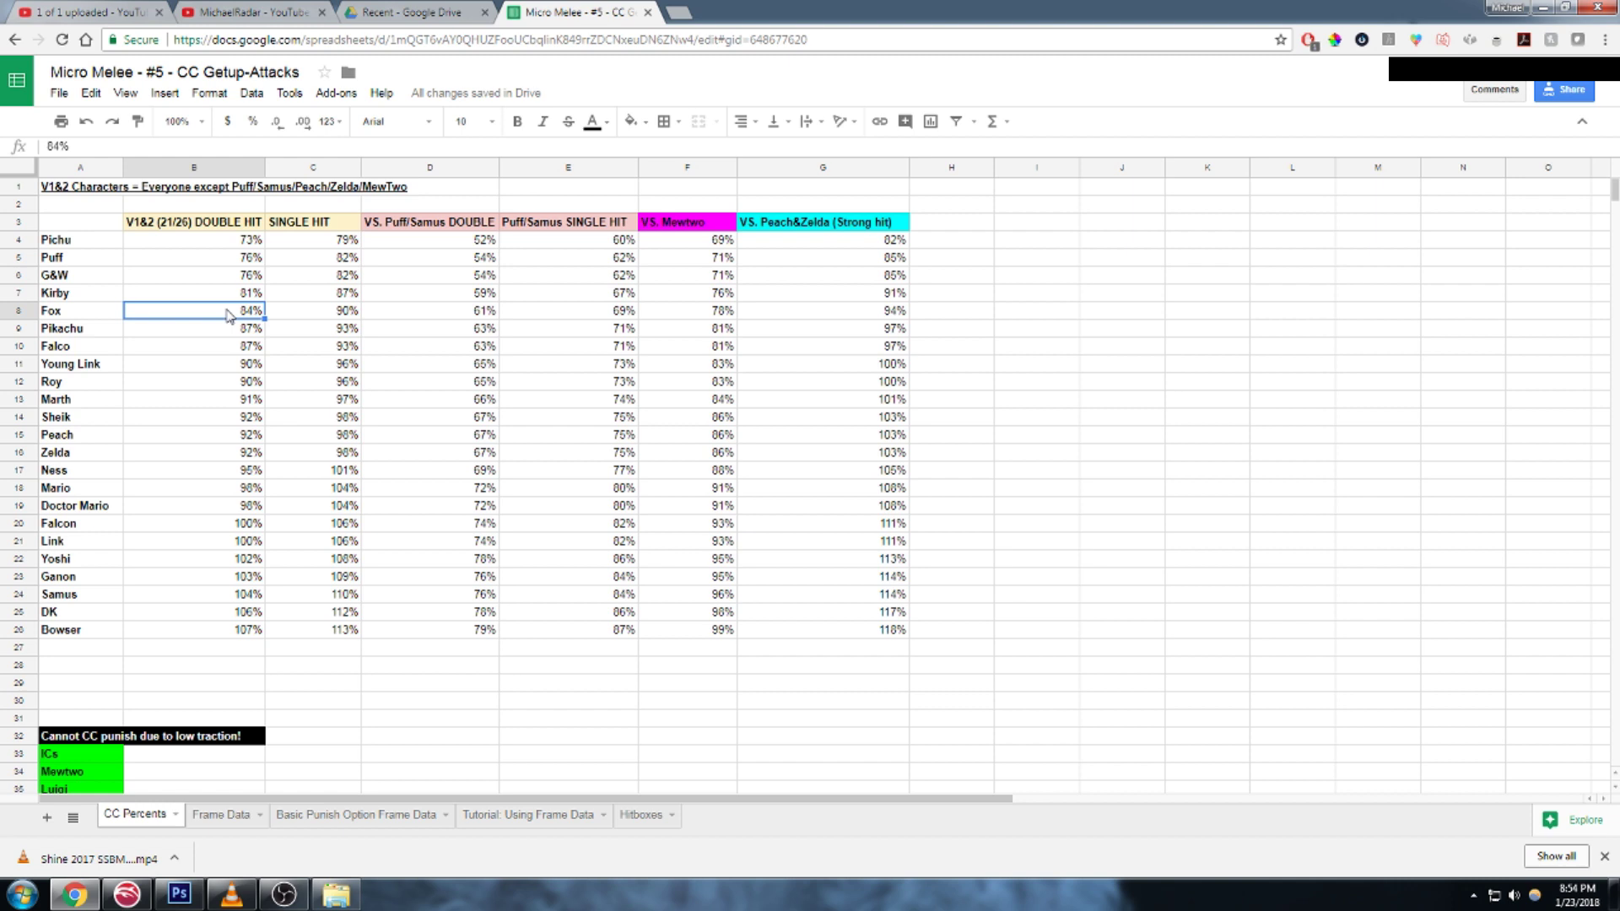
key("Right")
key("Right")
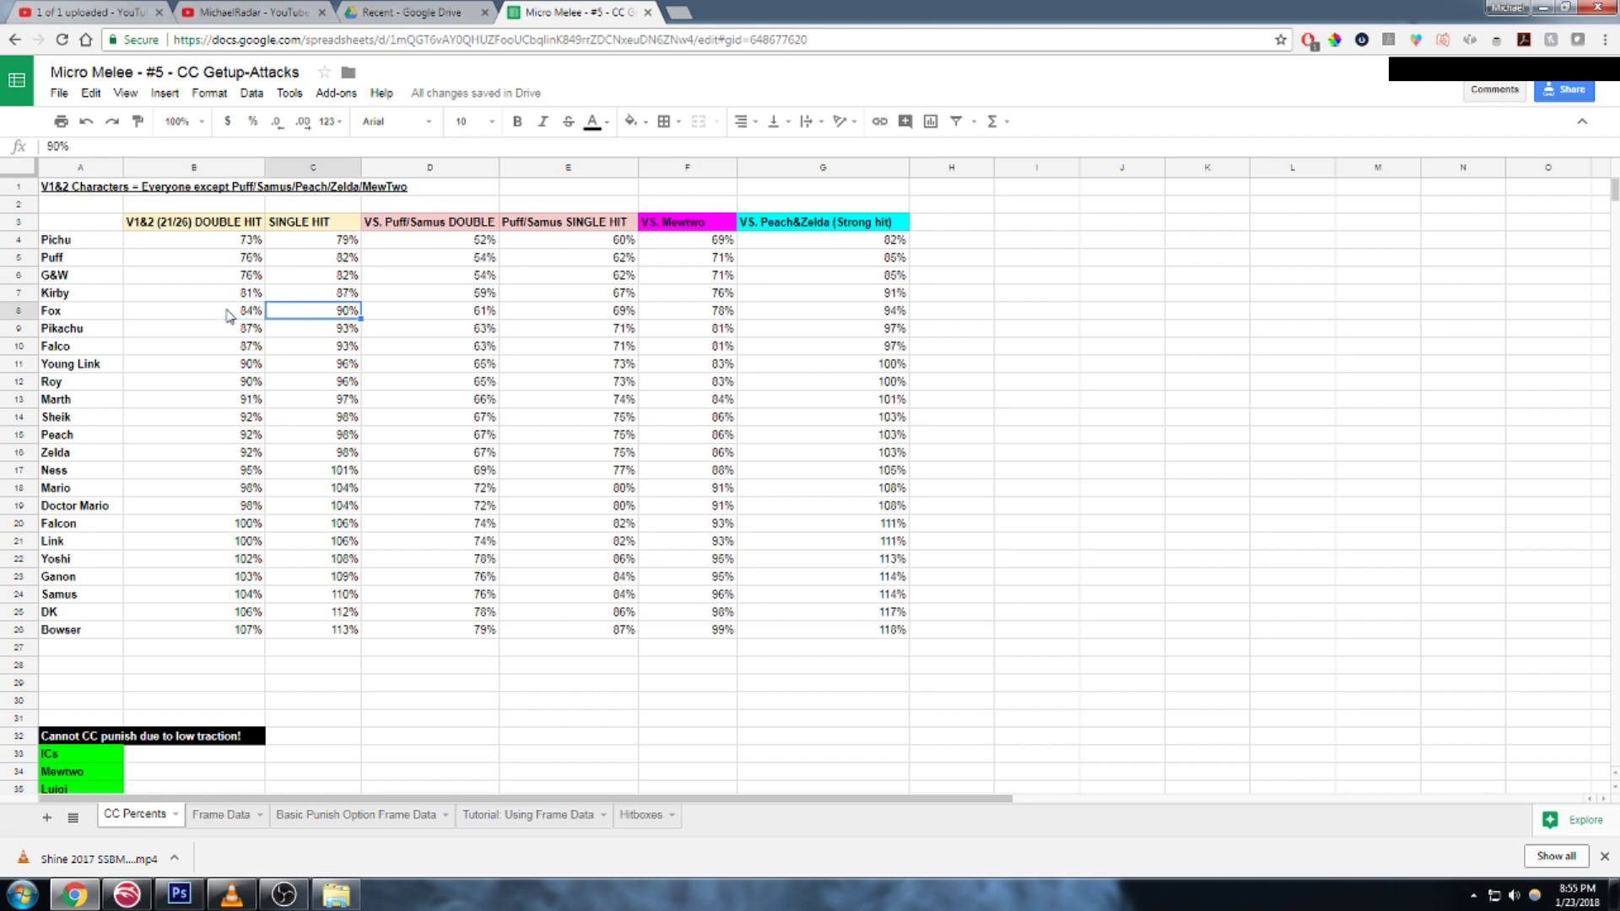
key("Right")
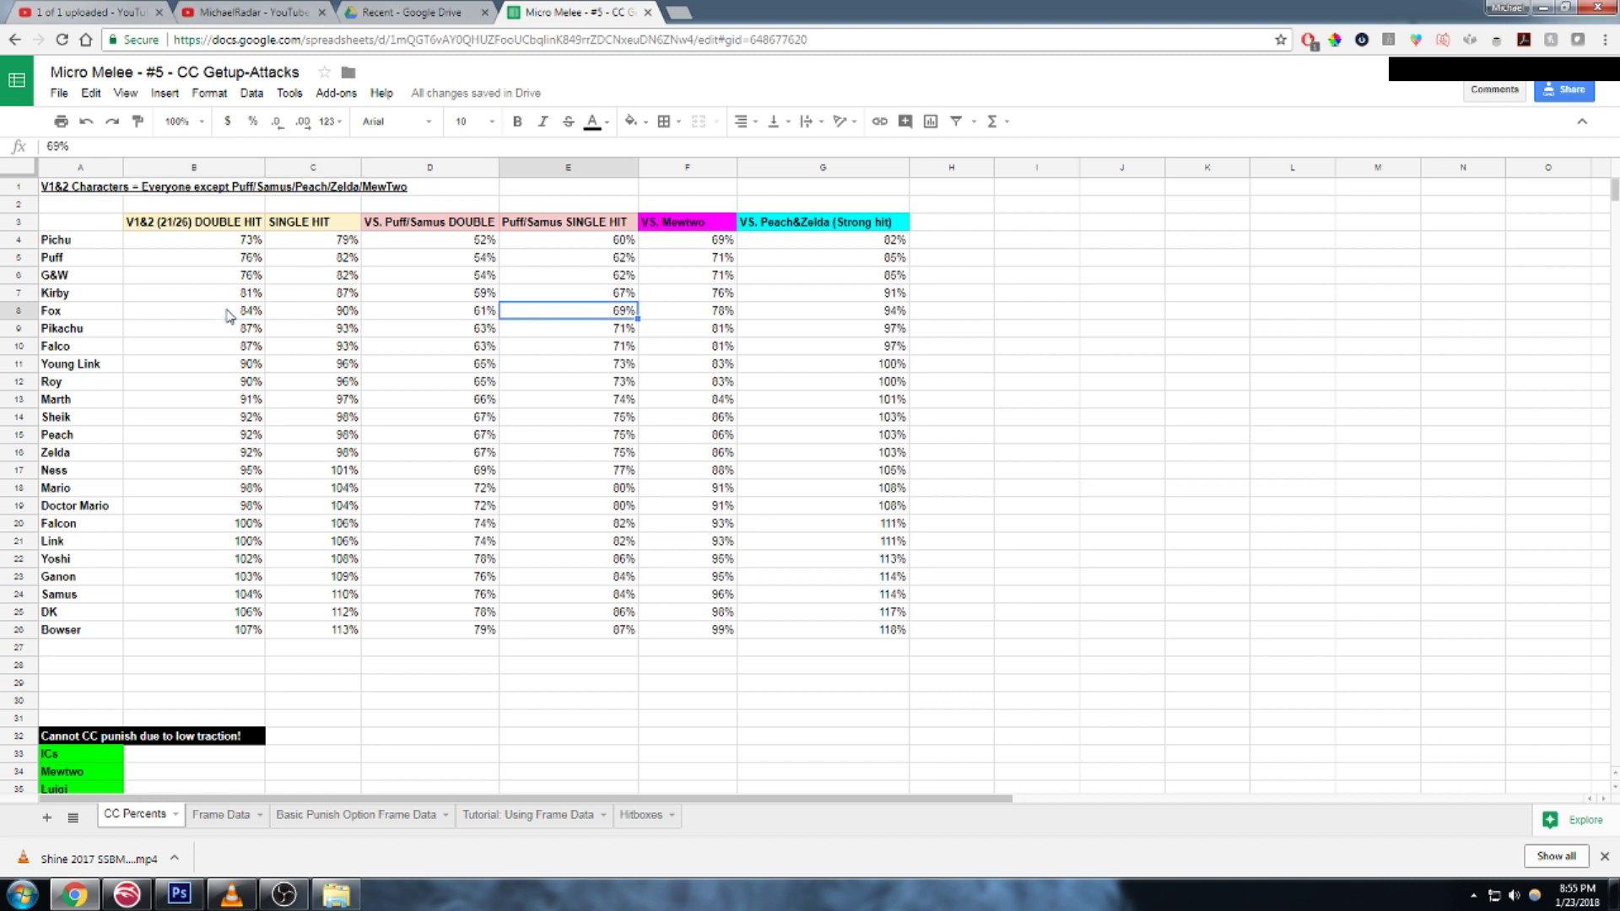
key("Left")
key("Right")
key("Right")
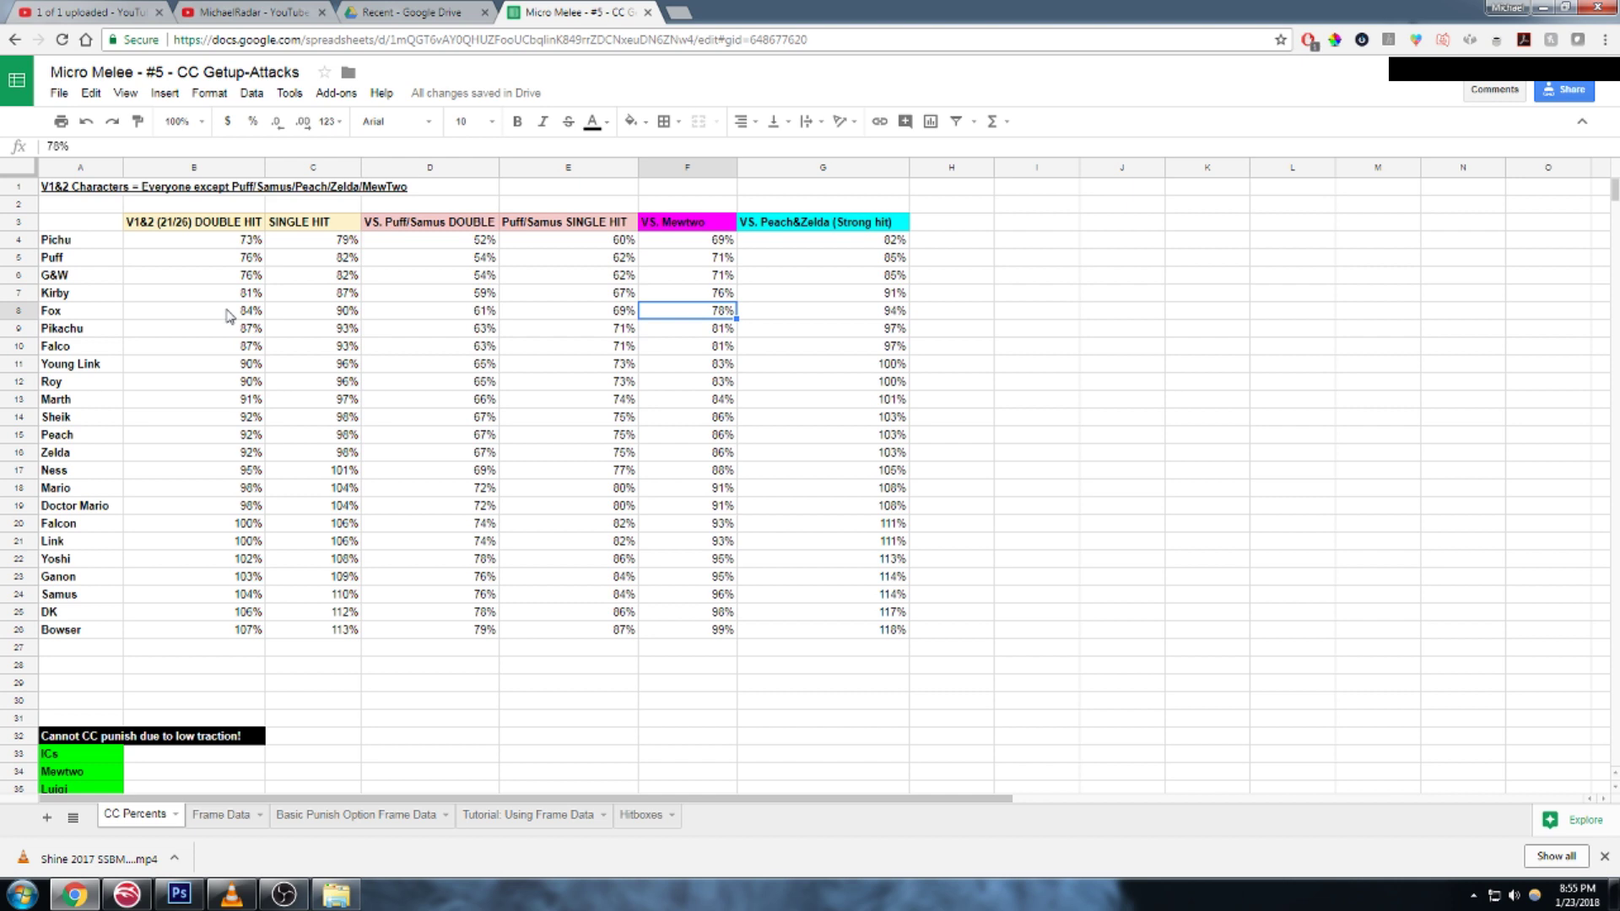
key("Right")
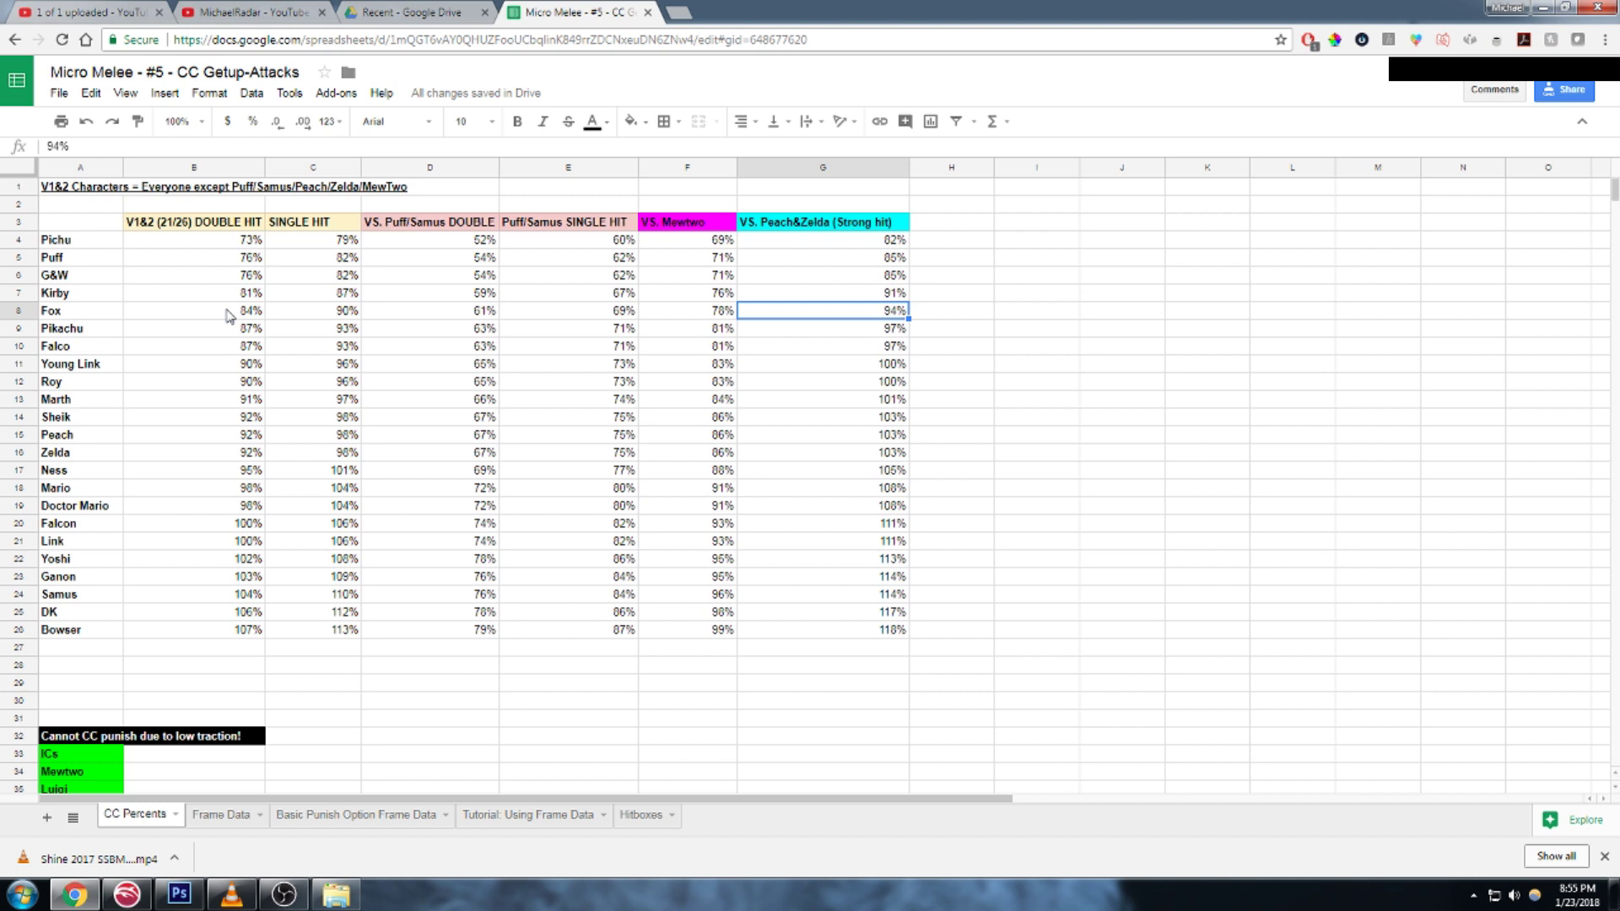
Step: Check column G's Peach&Zelda values: Ness 105%, Samus 114%, Sheik 103%, Pichu 82%
key("Up")
key("Up")
key("Up")
key("Up")
key("Down")
key("Down")
key("Down")
key("Down")
key("Down")
key("Down")
key("Down")
key("Down")
key("Down")
key("Down")
key("Down")
key("Down")
key("Down")
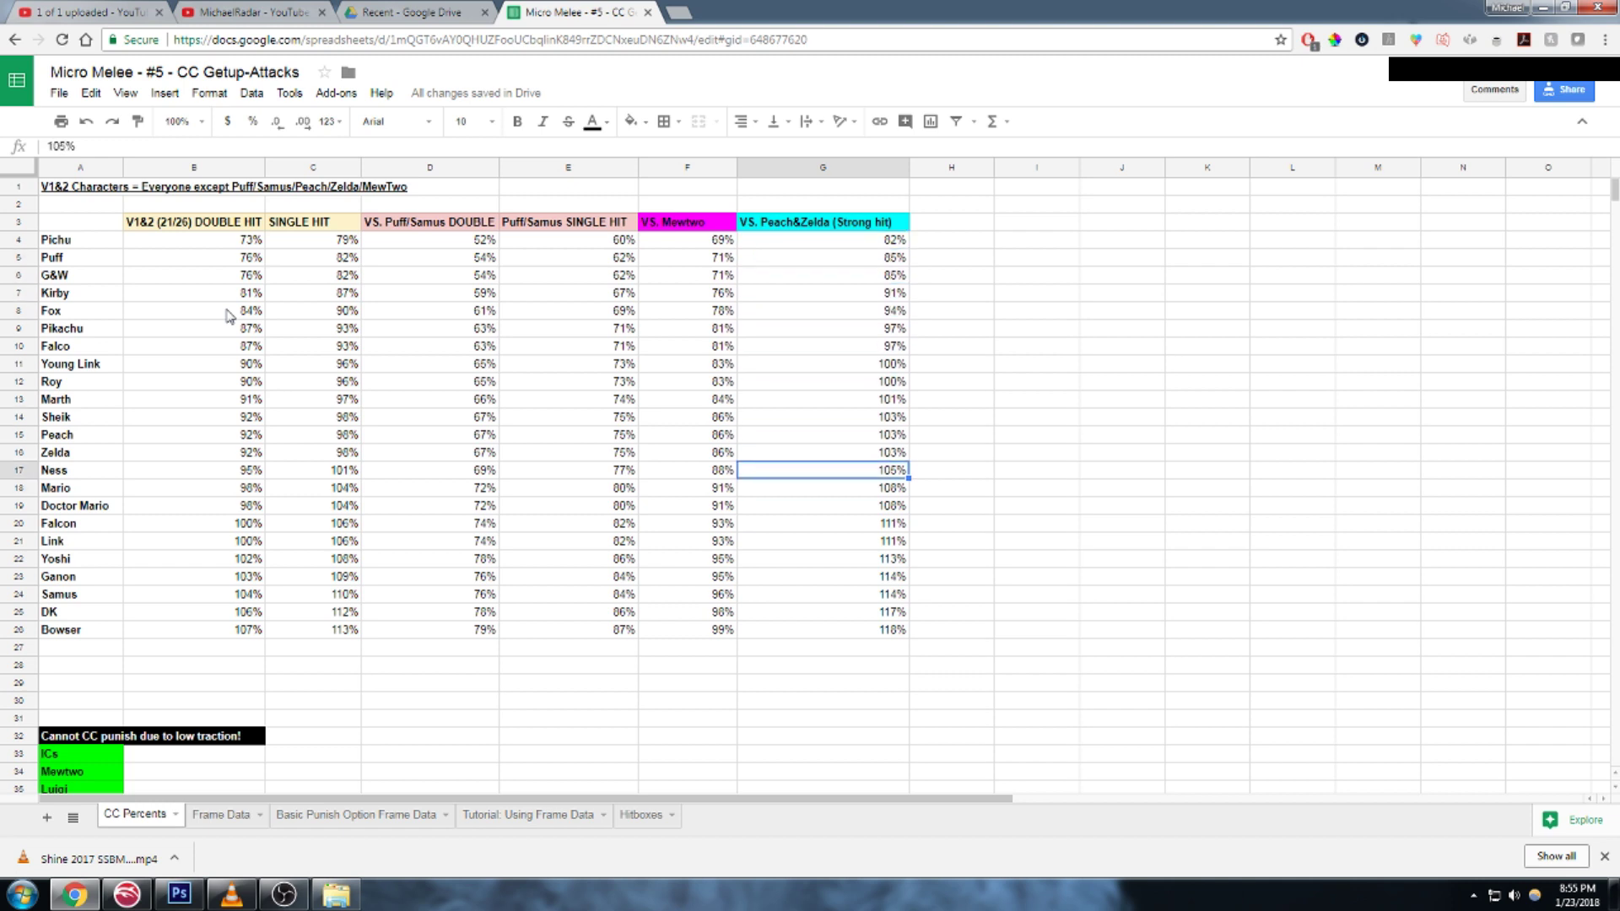
key("Down")
key("Down")
key("Down")
key("Down")
key("Down")
key("Down")
key("Down")
key("Down")
key("Up")
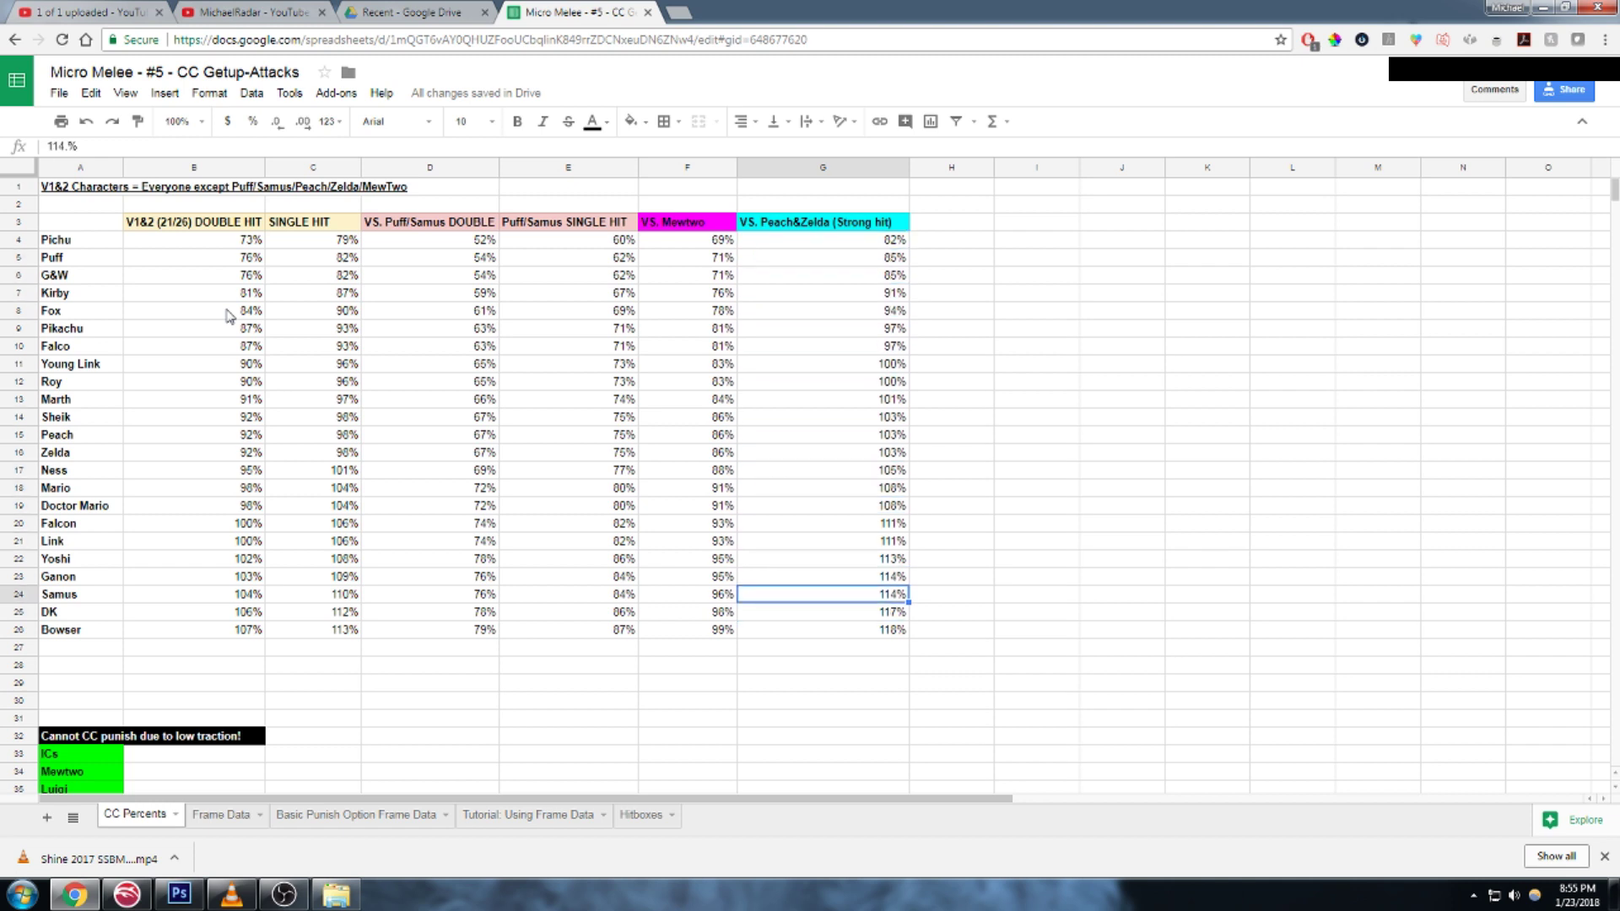
key("Up")
key("Up")
key("Up")
key("Up")
key("Up")
key("Up")
key("Up")
key("Up")
key("Up")
key("Up")
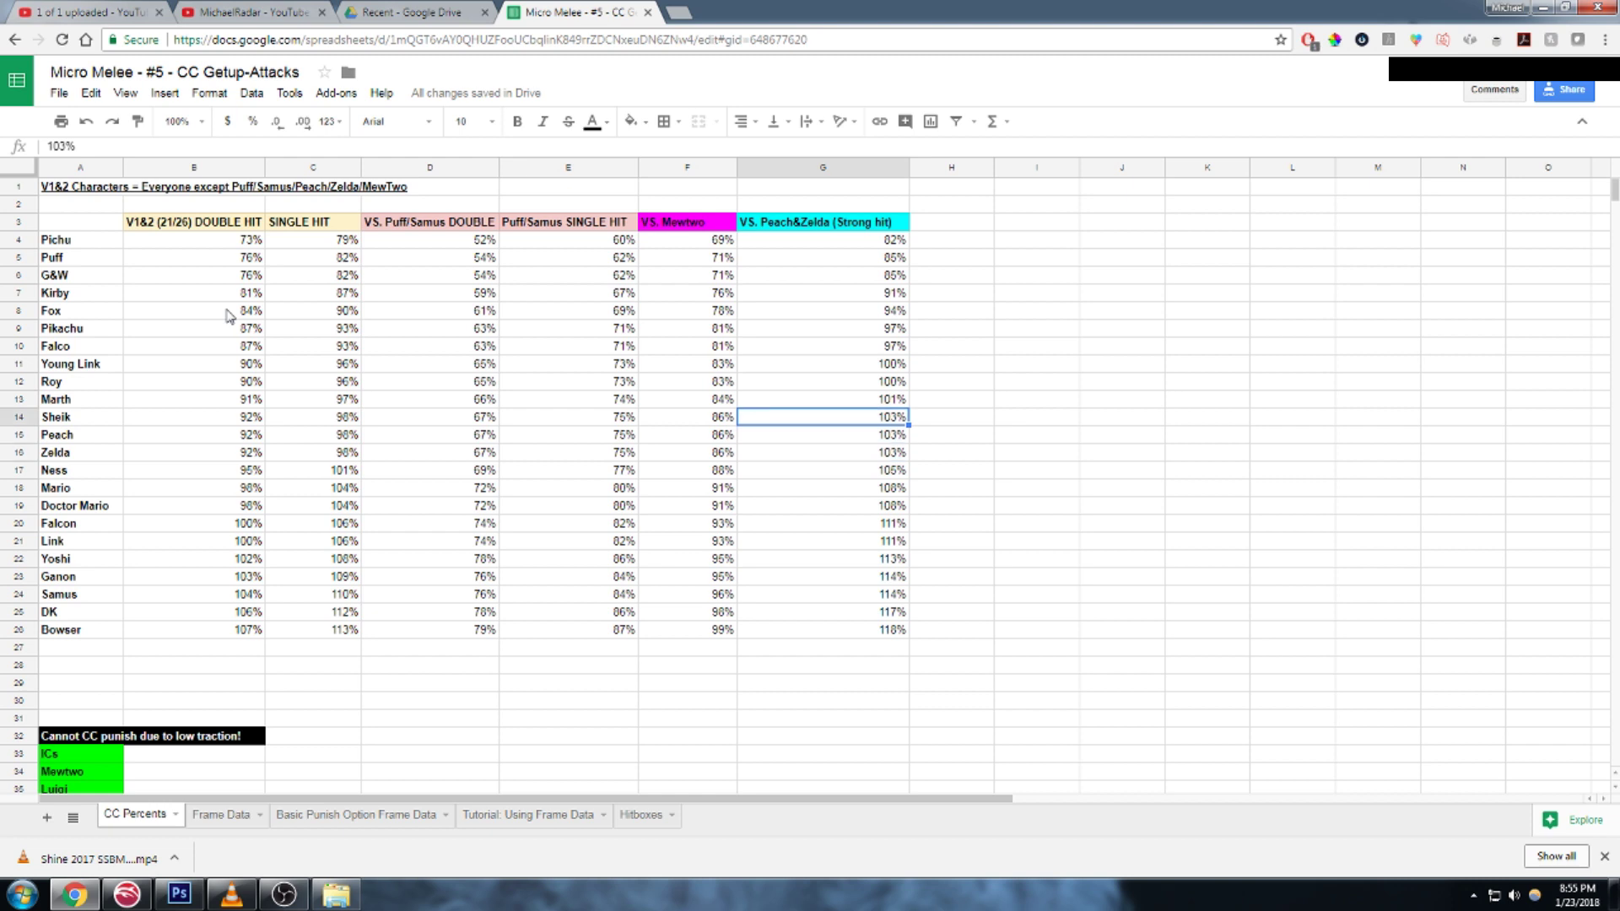
key("Up")
key("Up")
key("Up")
key("Up")
key("Up")
key("Up")
key("Up")
key("Up")
key("Up")
key("Up")
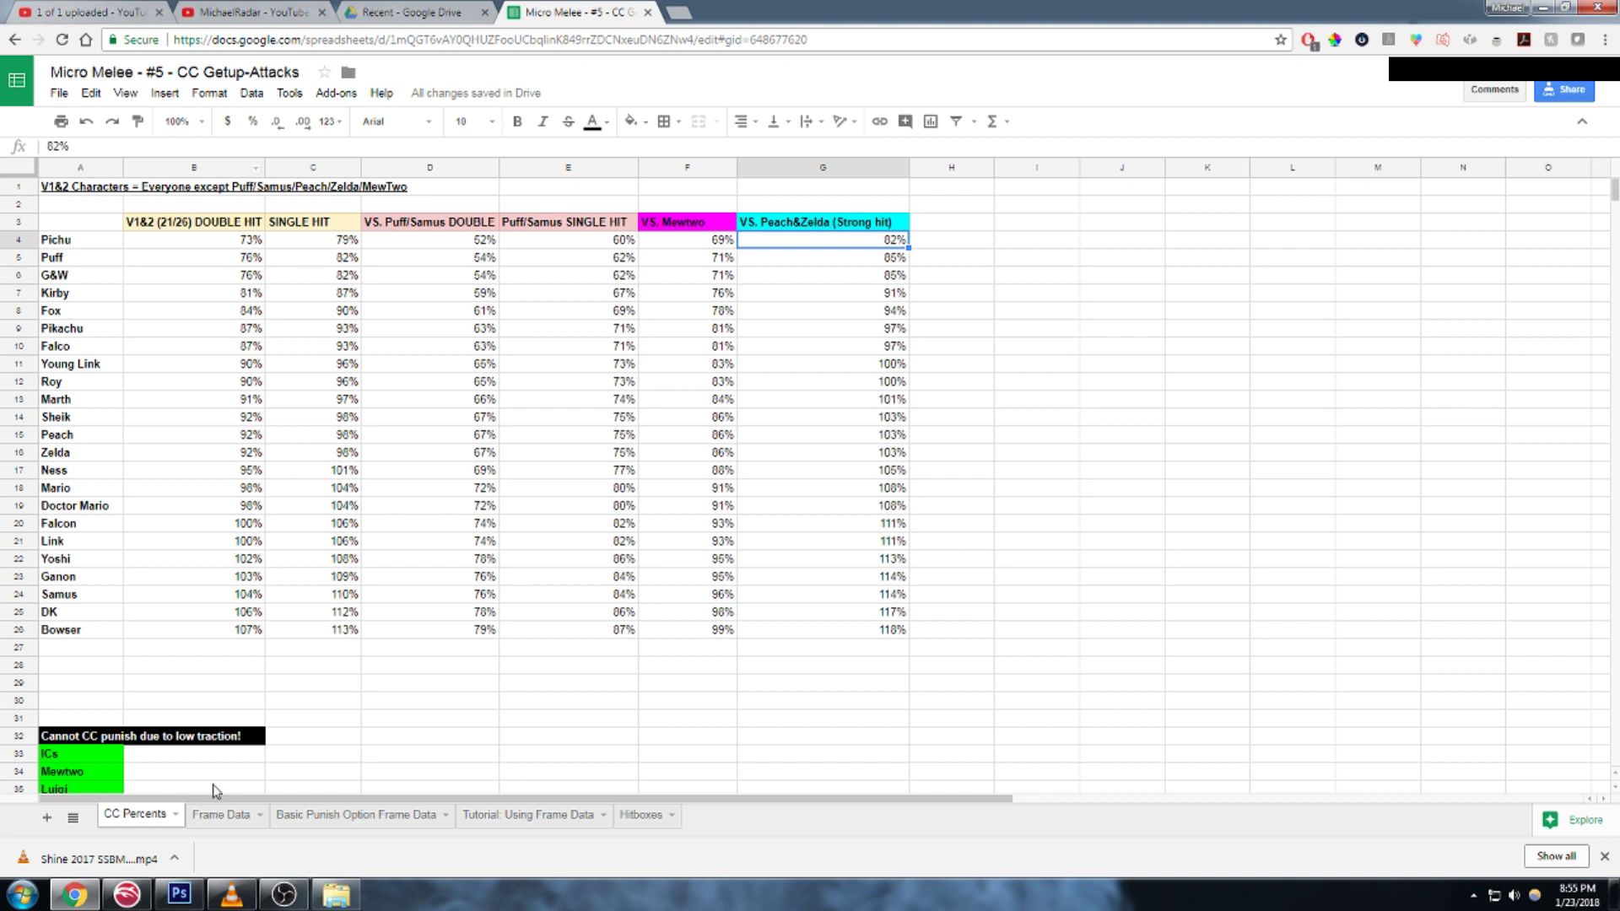
scroll(190, 688, "down", 2)
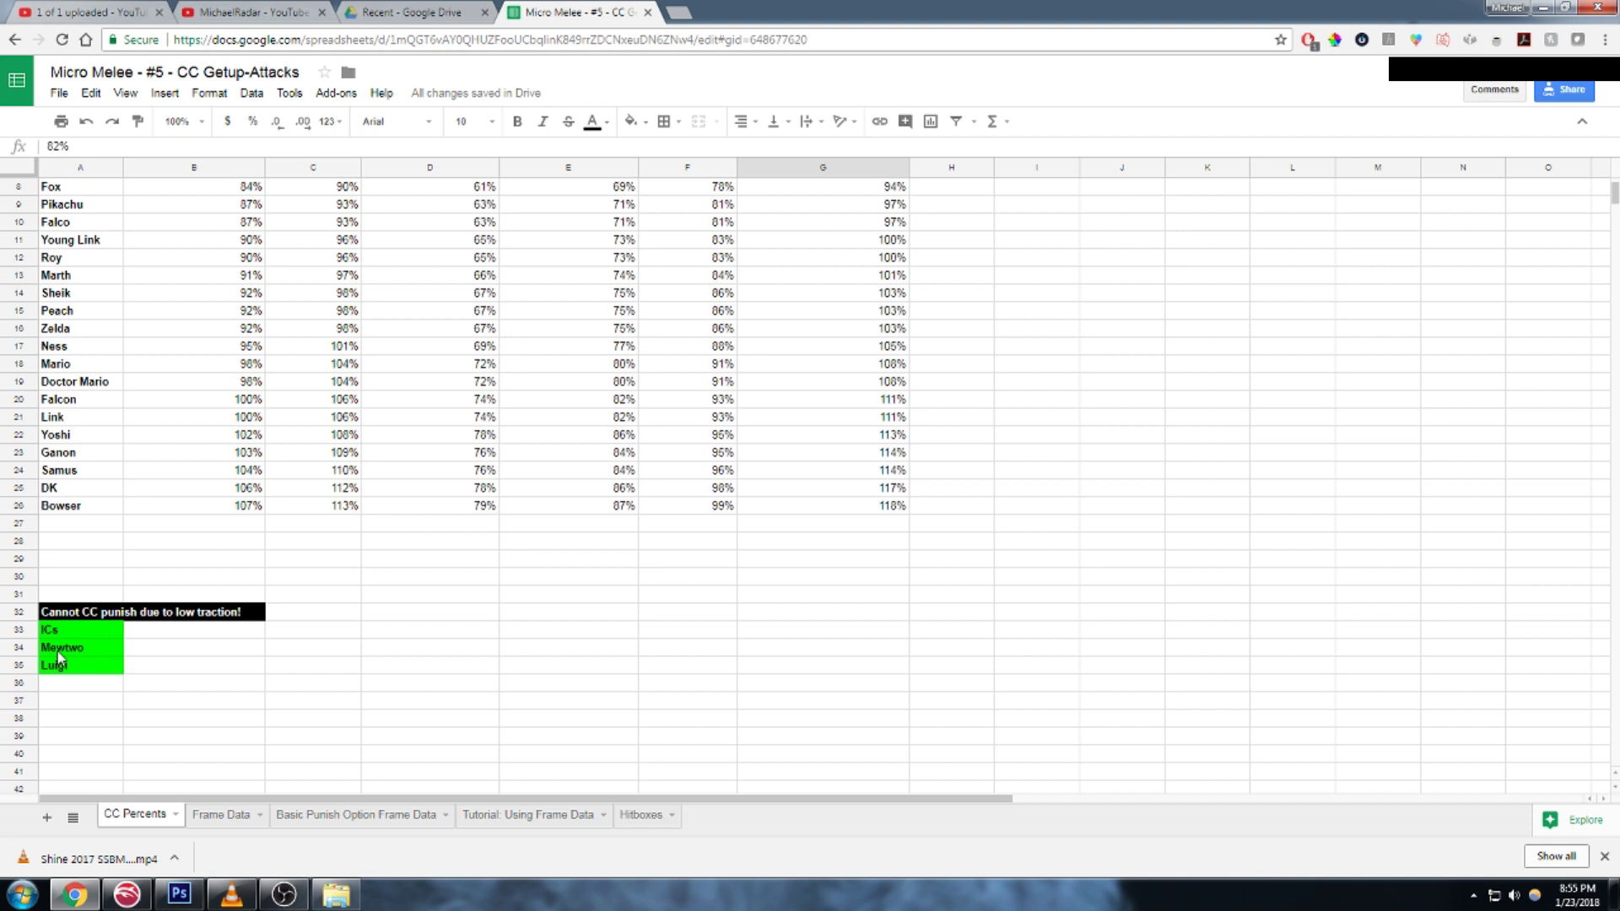
scroll(67, 679, "up", 3)
scroll(69, 650, "down", 4)
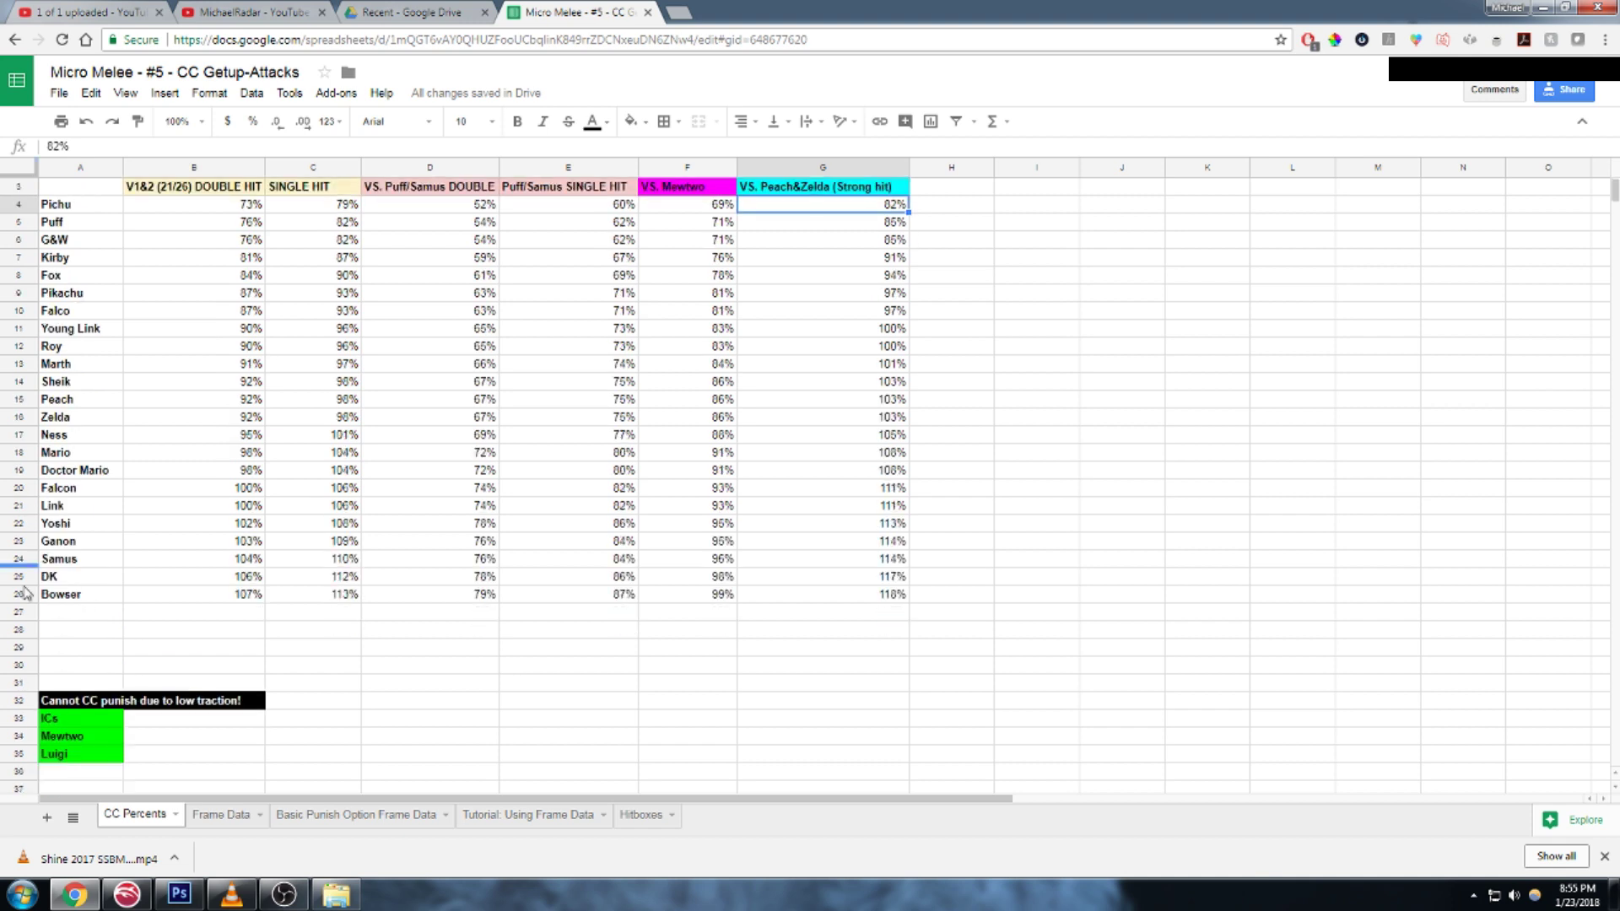
scroll(195, 645, "up", 4)
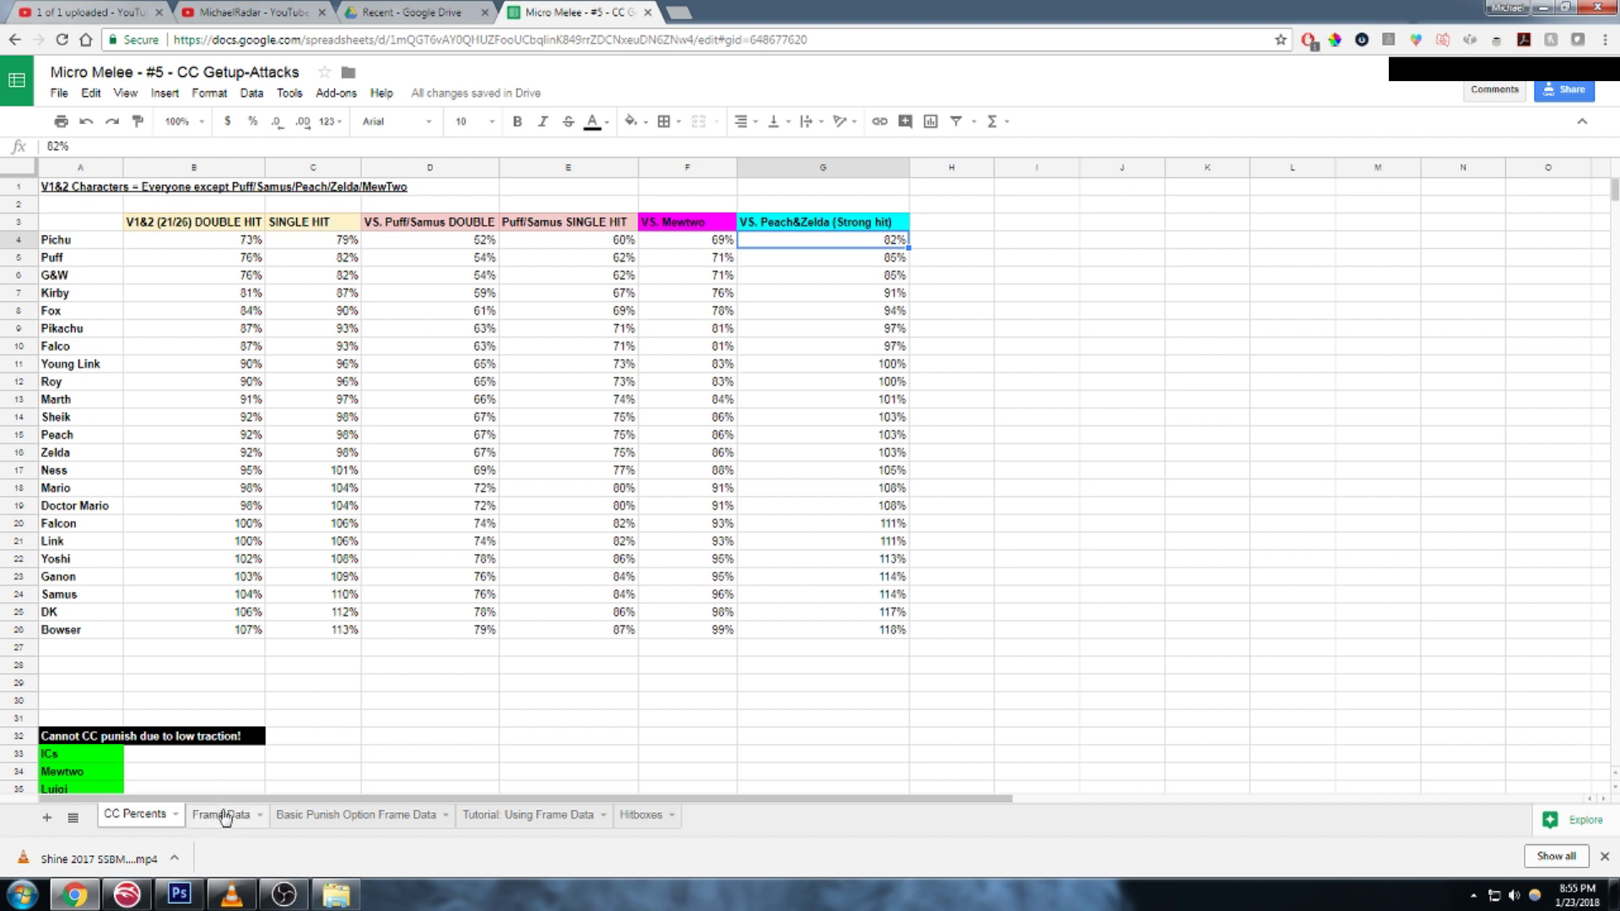
Step: On the Frame Data sheet, highlight Fox's back getup end lag of 23
left_click(224, 821)
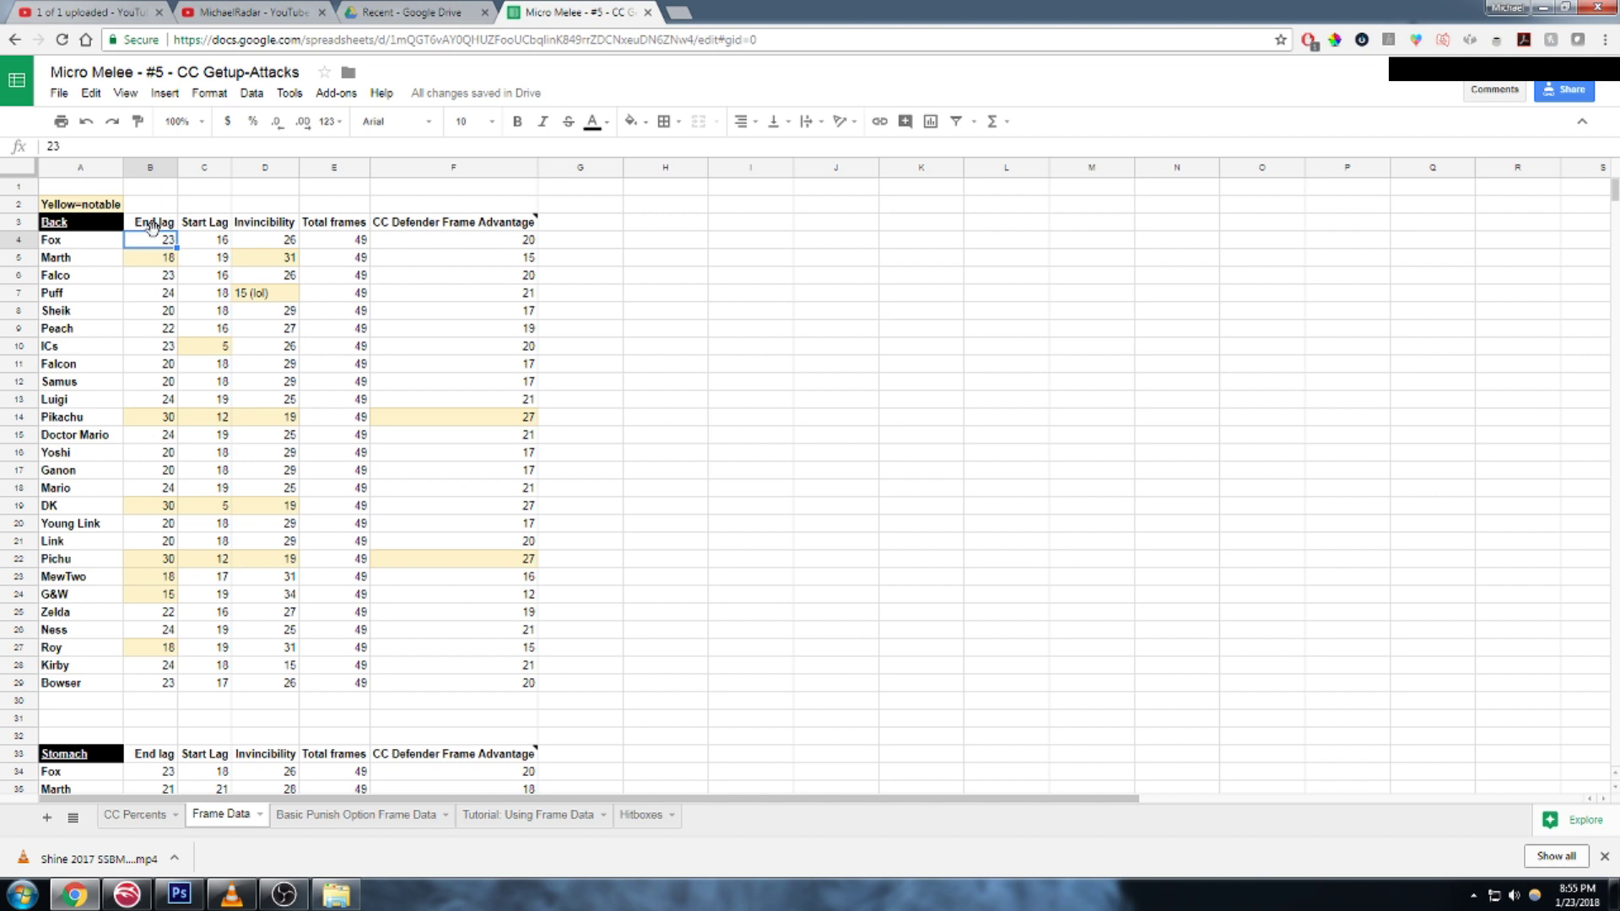
left_click(76, 244)
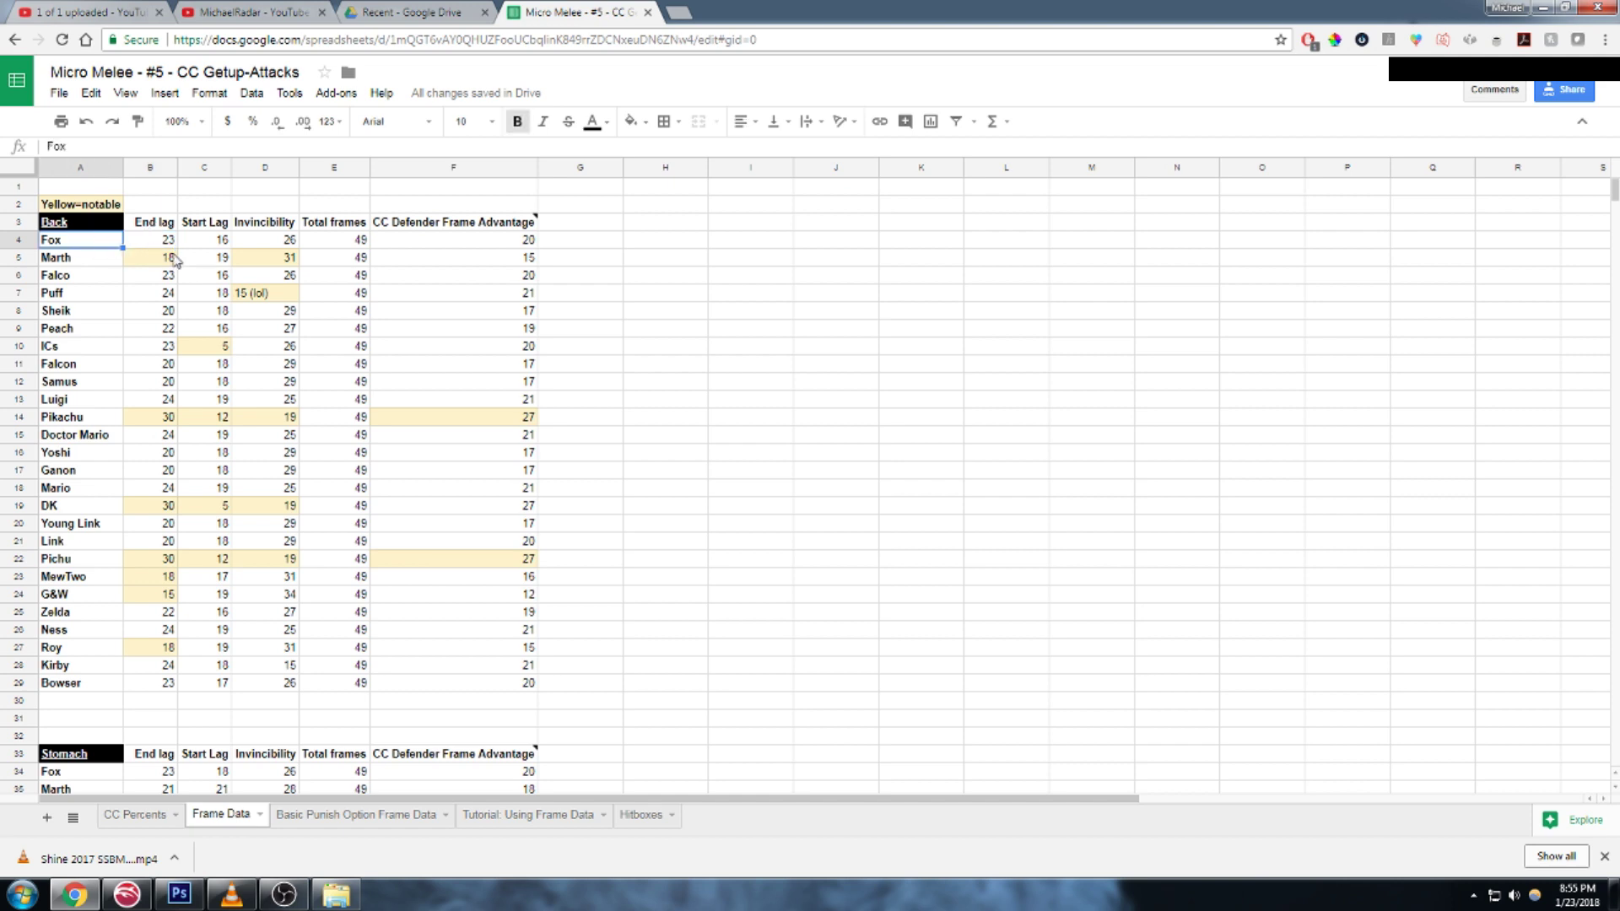
left_click(167, 247)
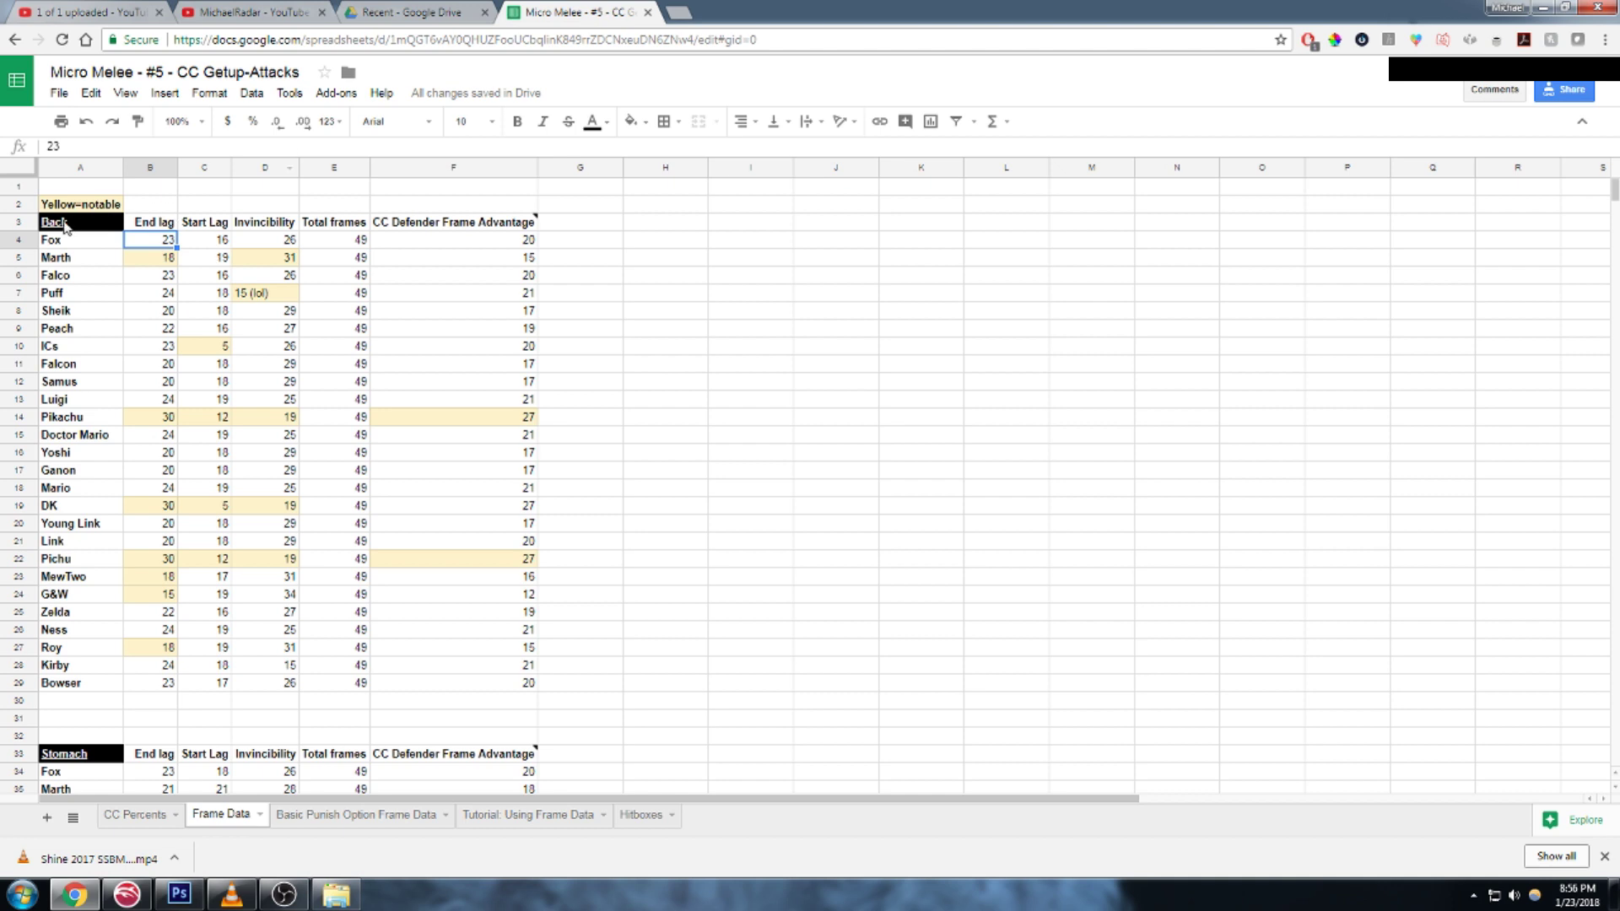
scroll(121, 702, "down", 2)
scroll(109, 684, "down", 5)
scroll(324, 658, "up", 7)
Step: Highlight Fox's stomach getup end lag 23 and start lag 18
left_click(161, 773)
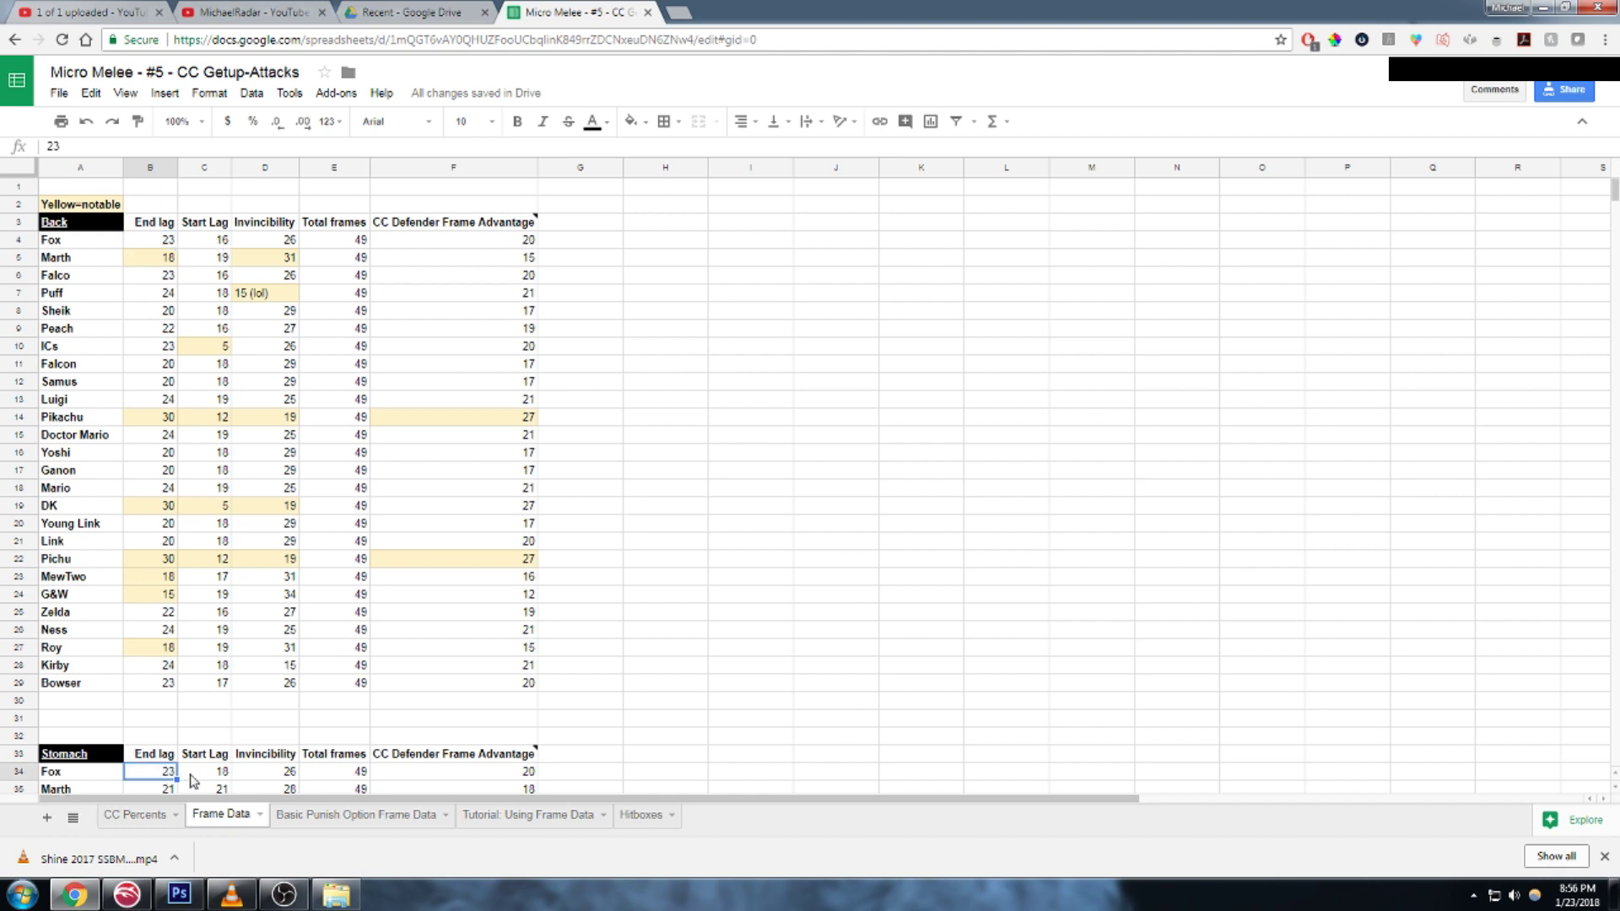
left_click(218, 777)
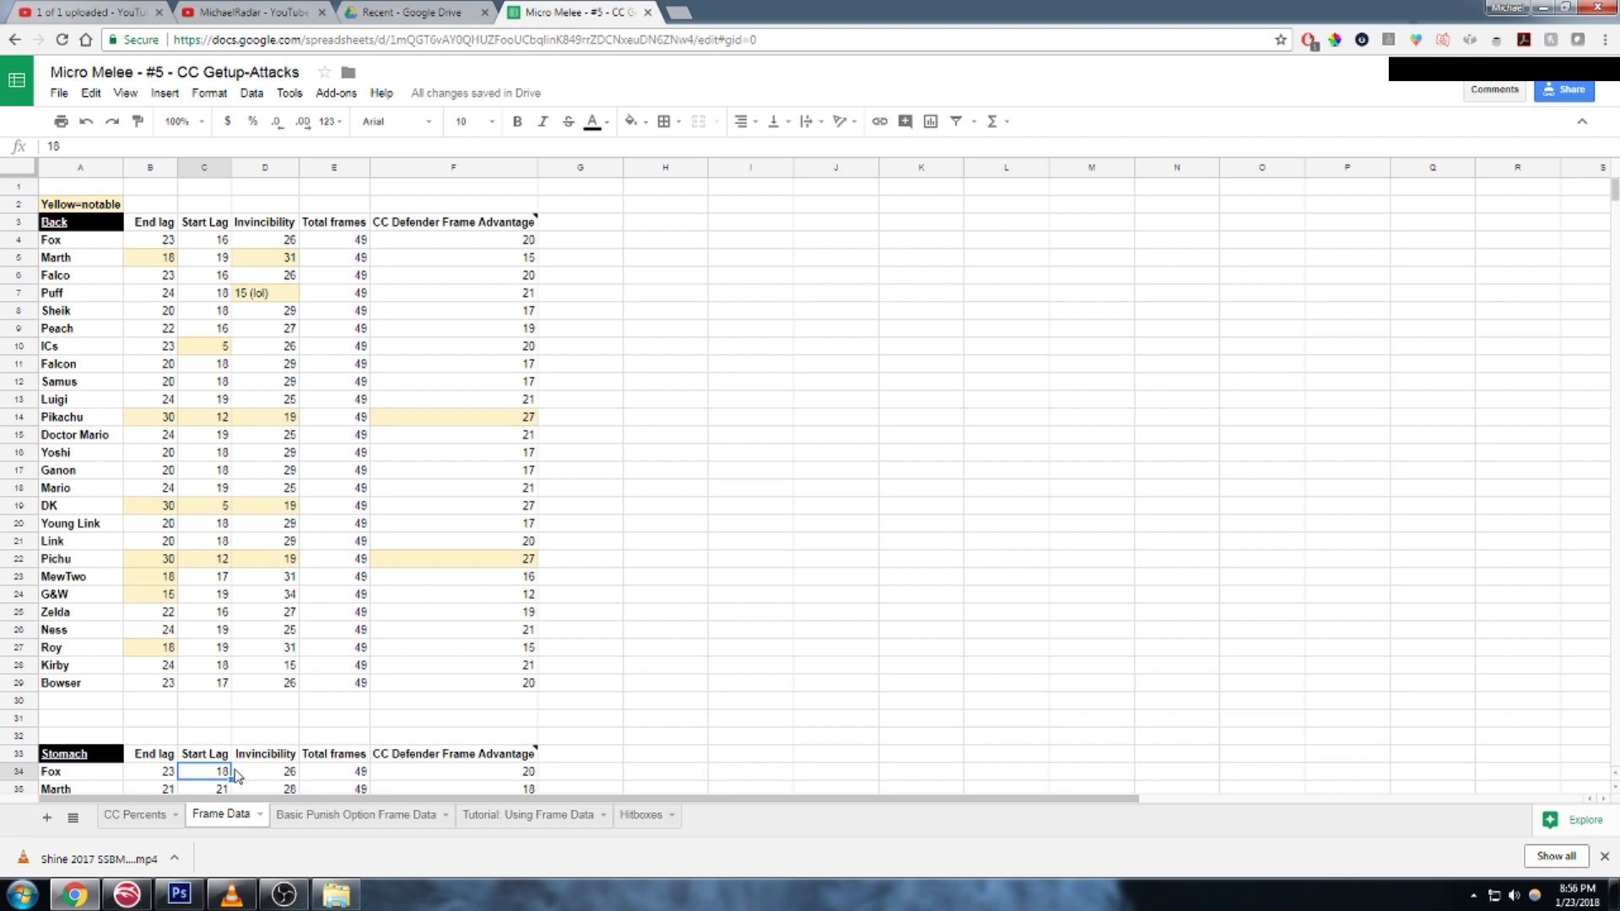
scroll(201, 680, "down", 3)
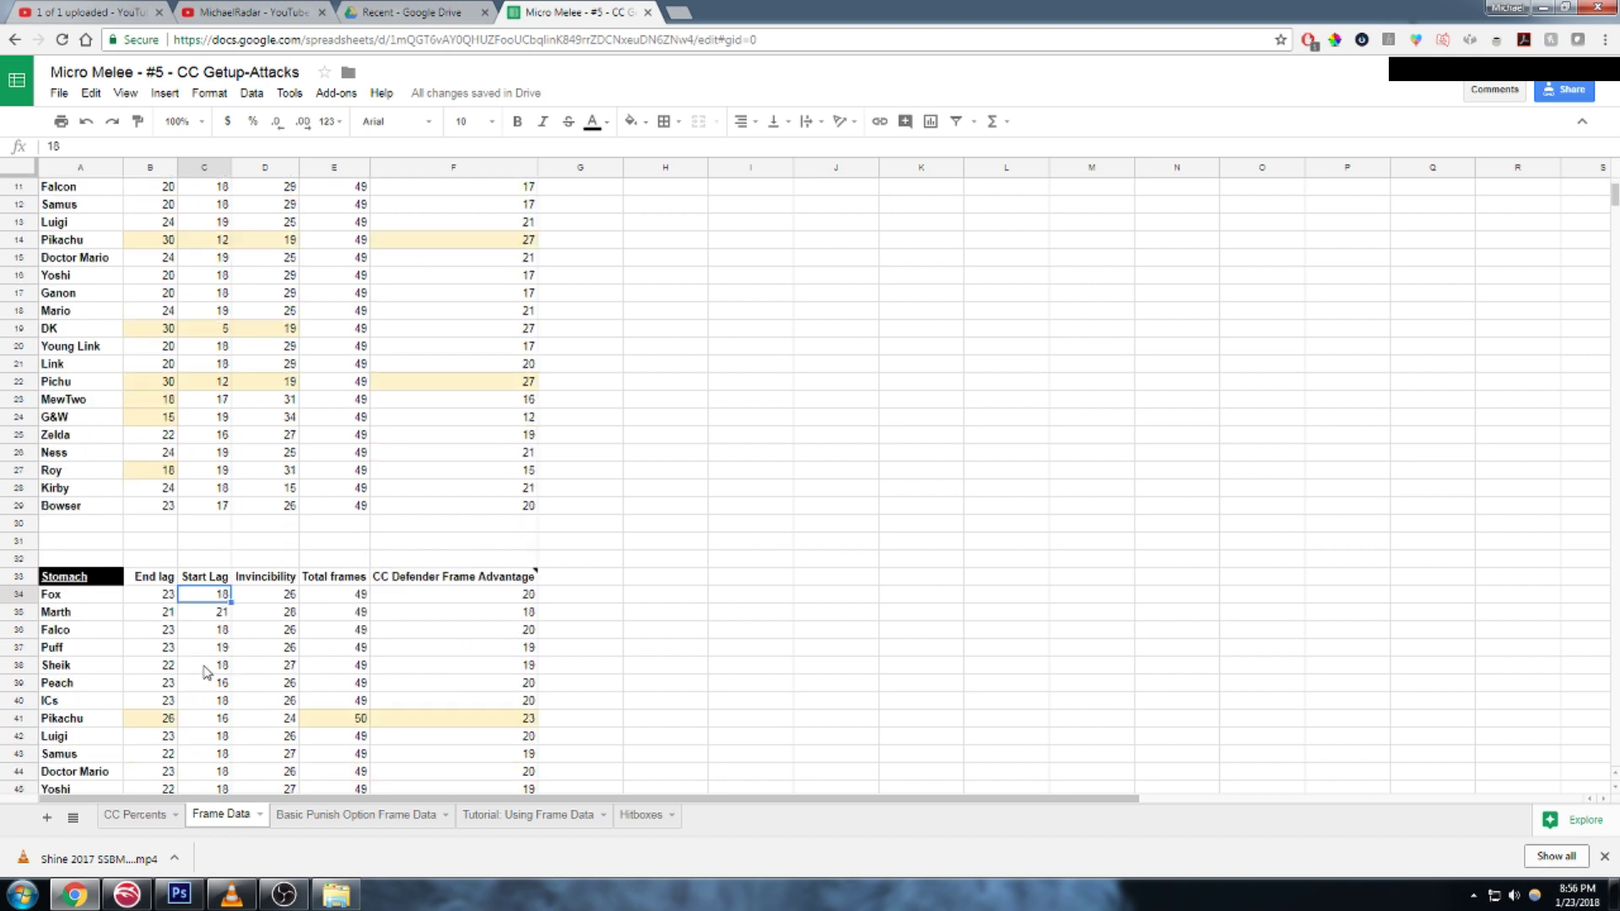
scroll(203, 663, "up", 3)
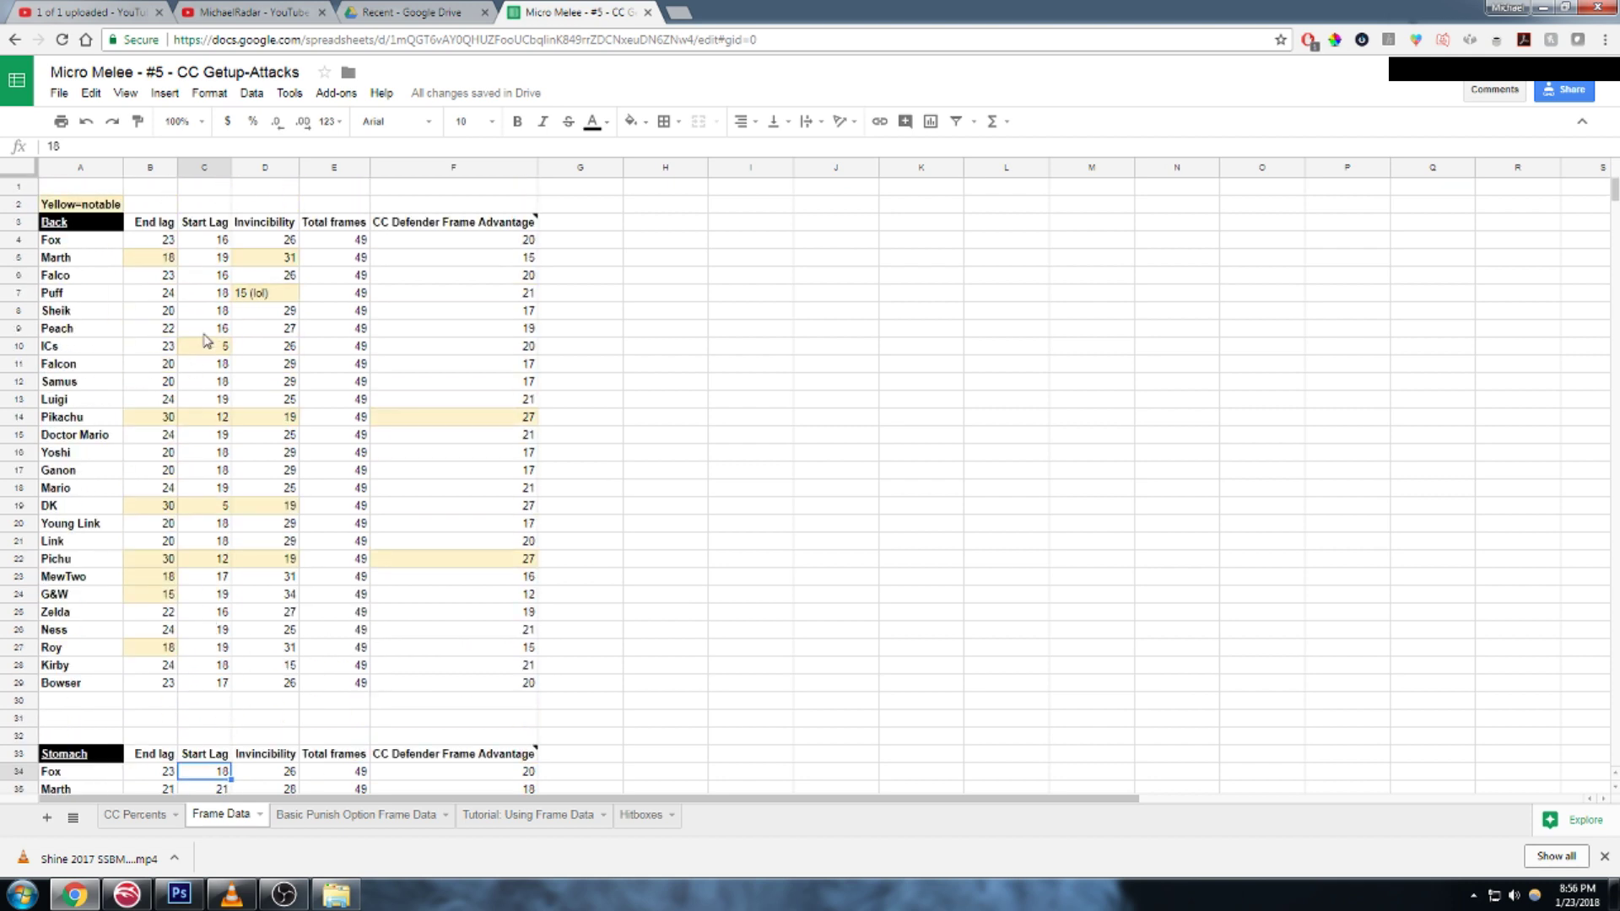
Step: Compare Puff's invincibility: 15 (lol) on back getup versus 26 on stomach
left_click(274, 297)
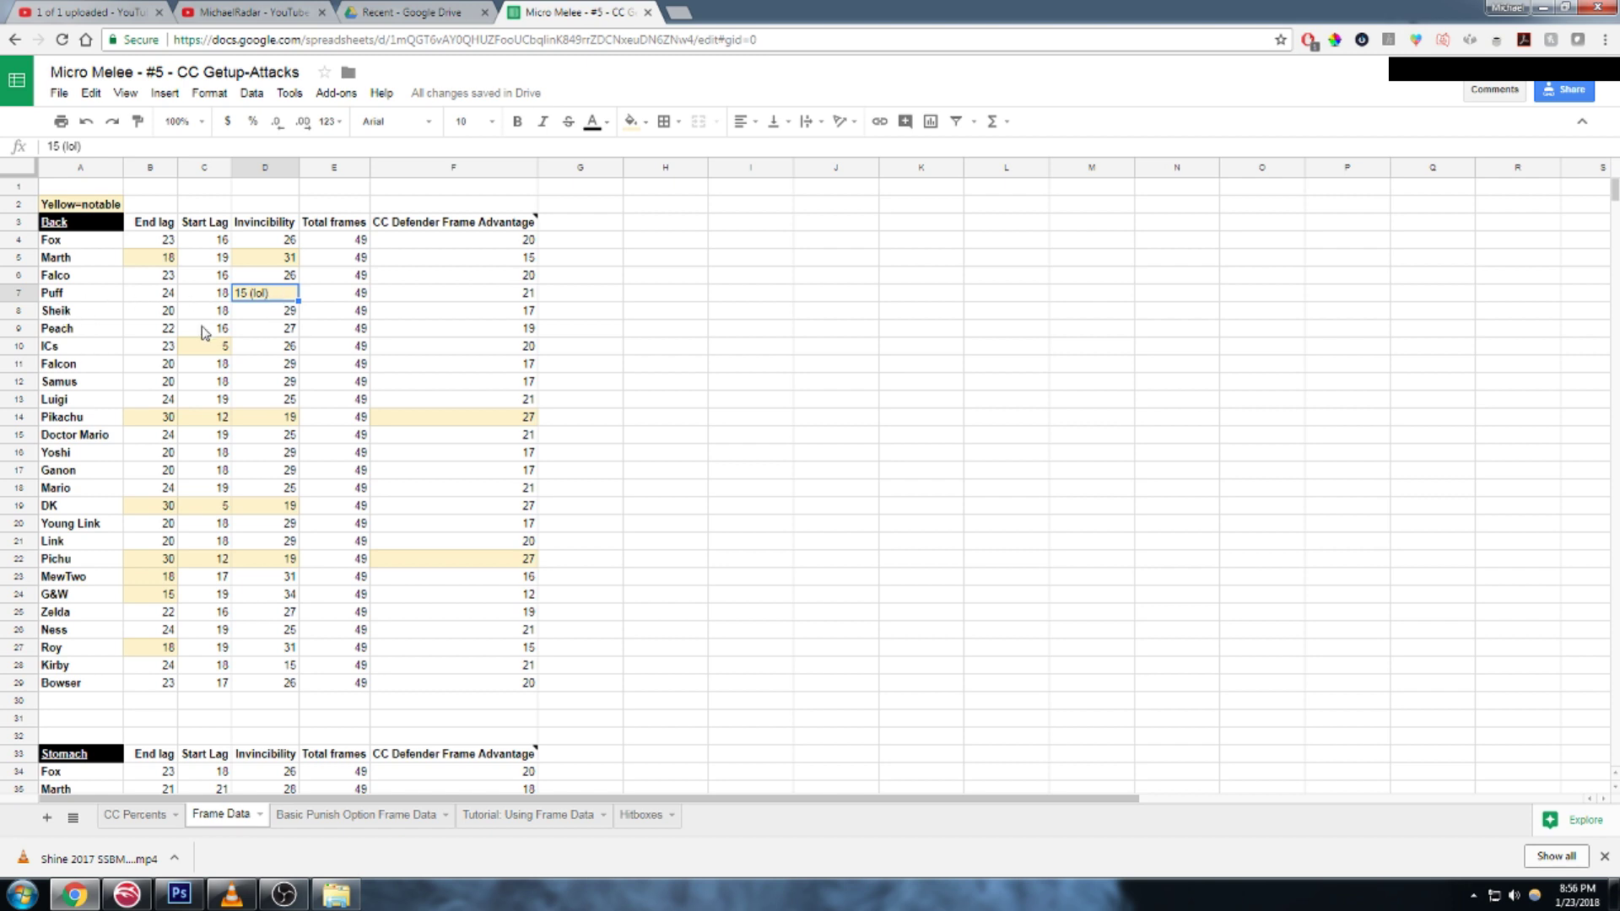
scroll(164, 319, "down", 3)
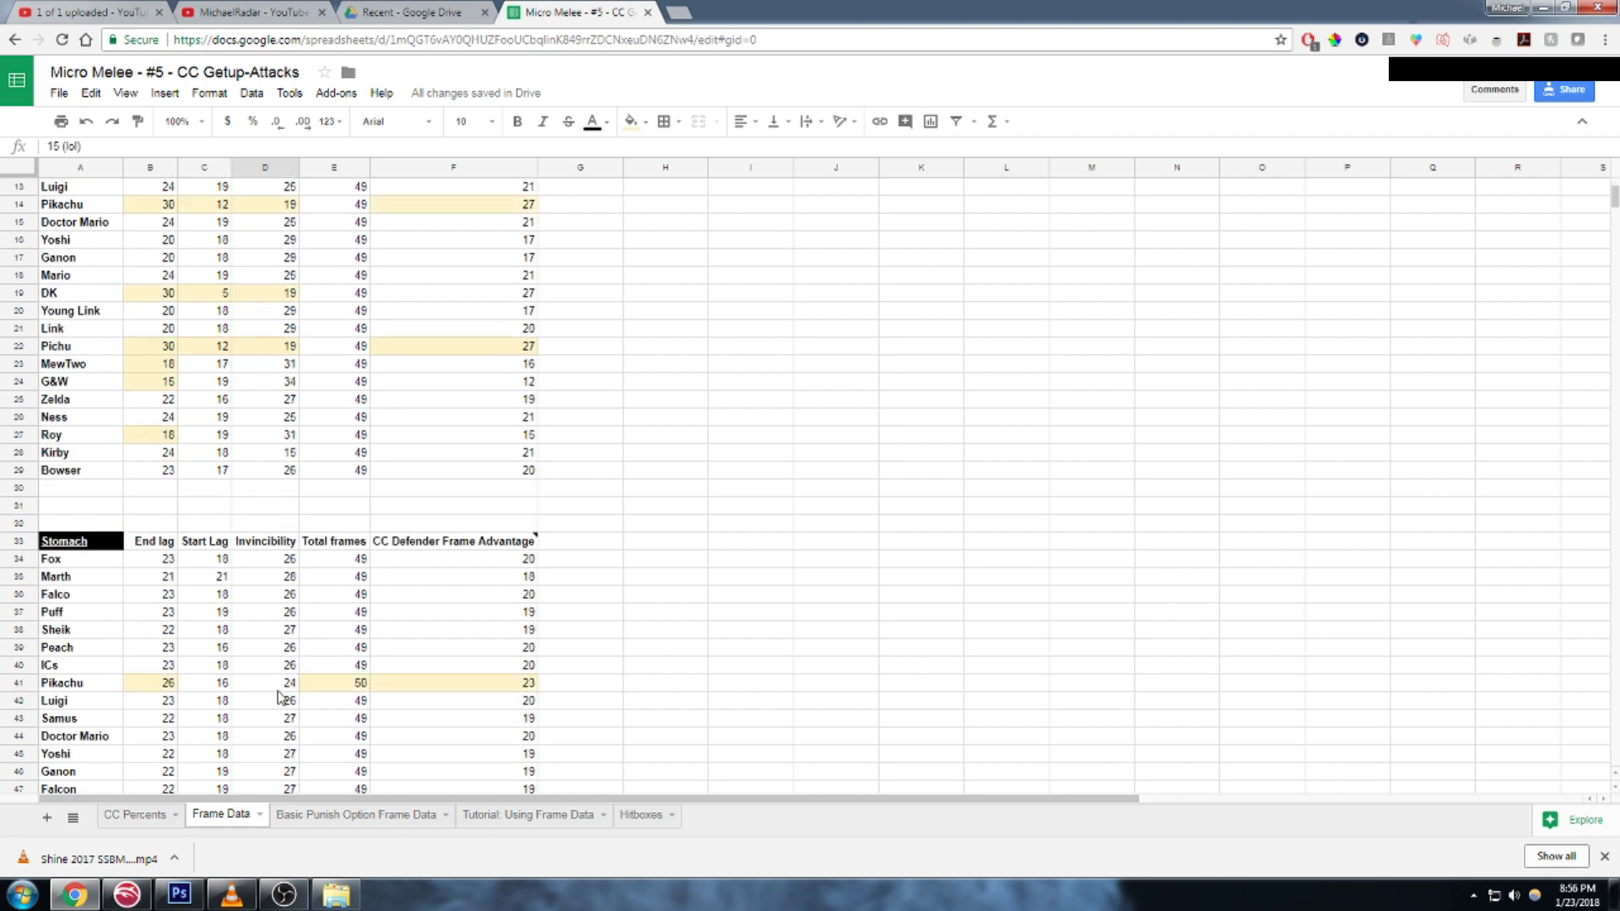
left_click(275, 620)
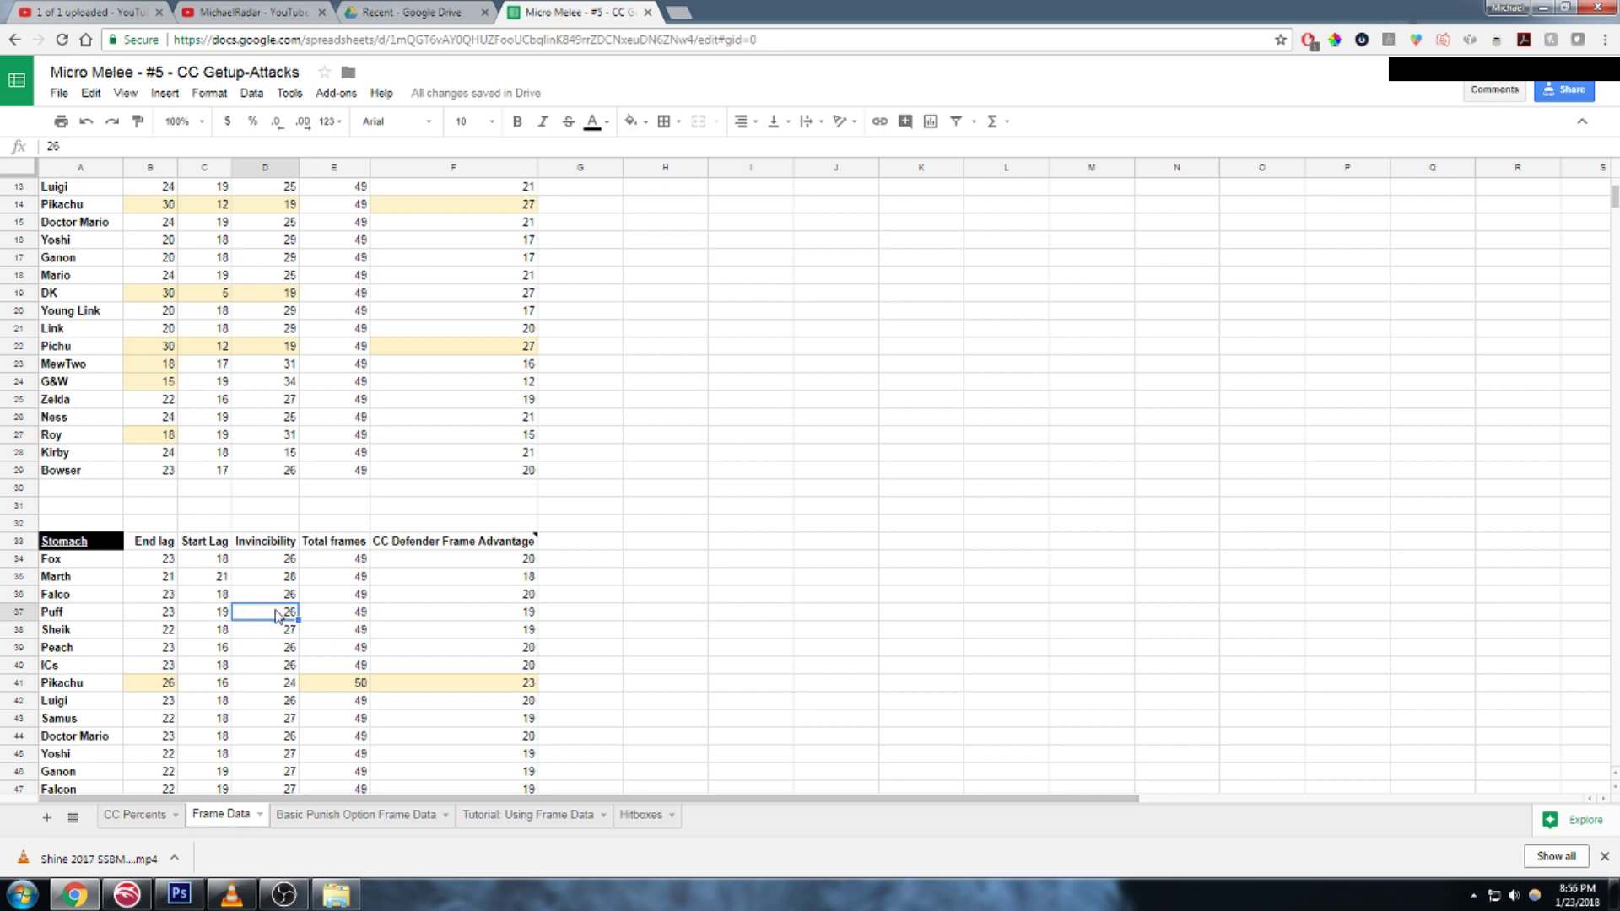
scroll(346, 590, "up", 3)
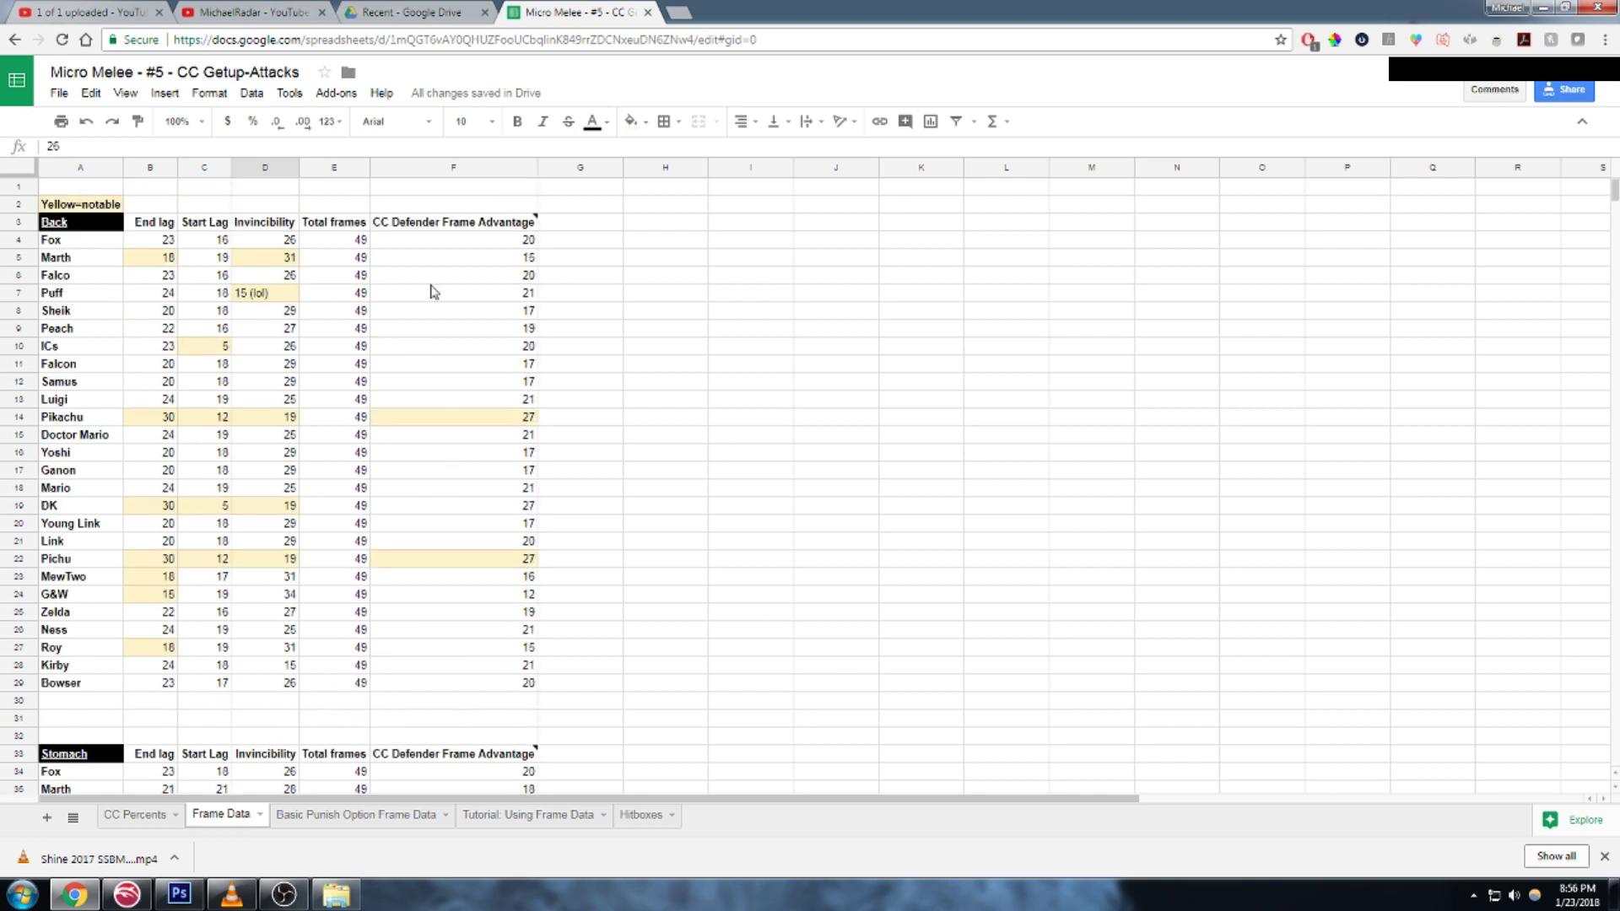
left_click(451, 232)
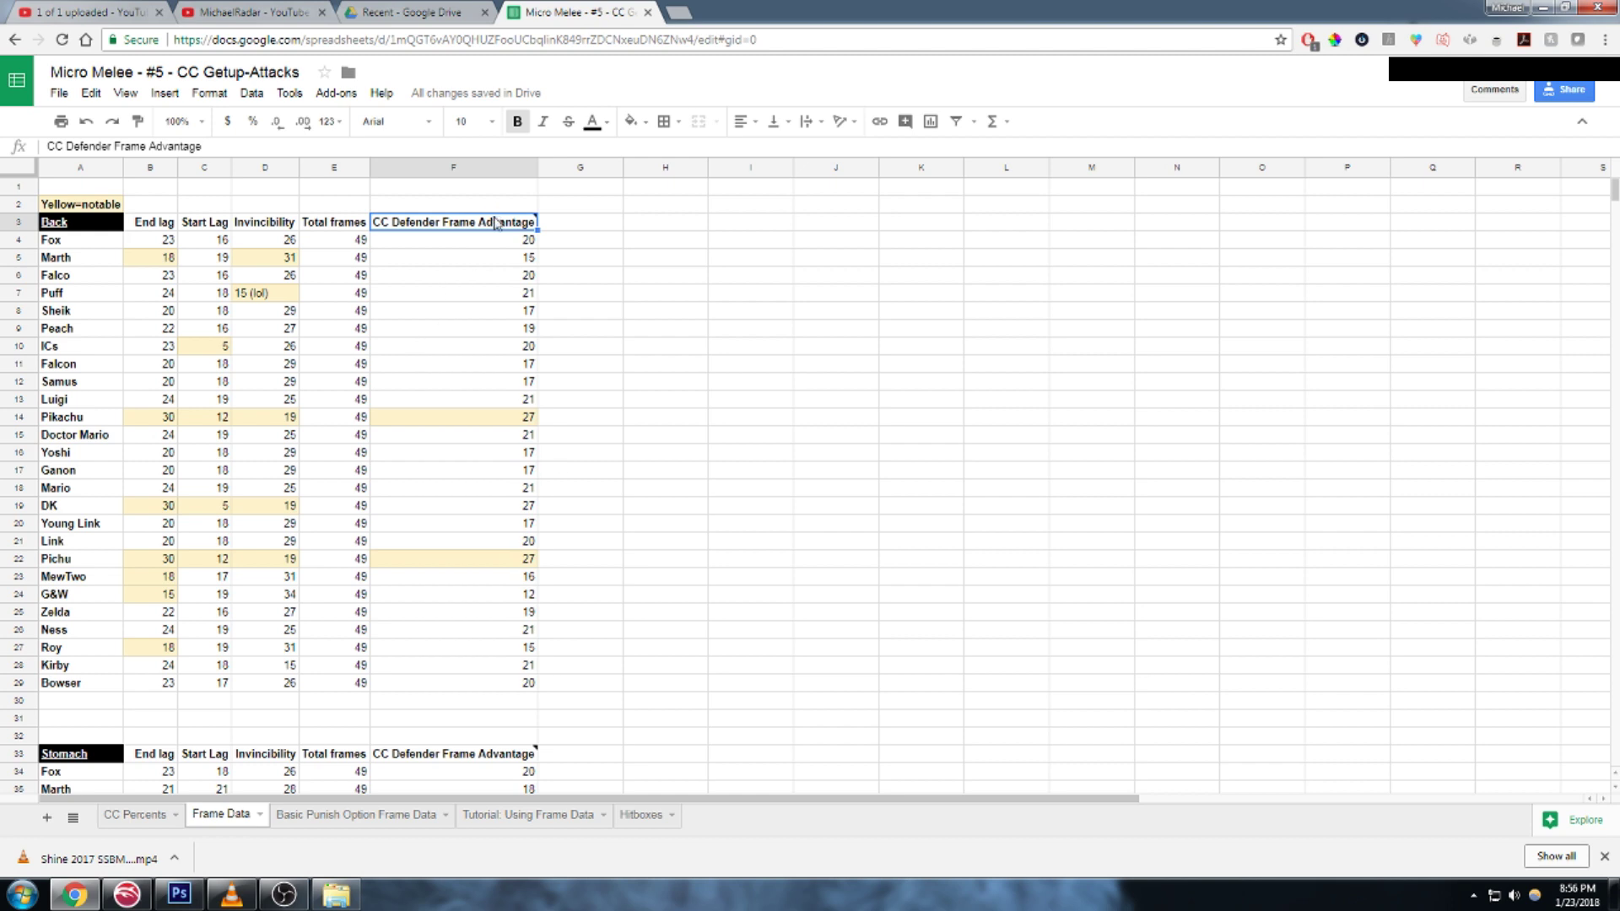
mouse_move(542, 223)
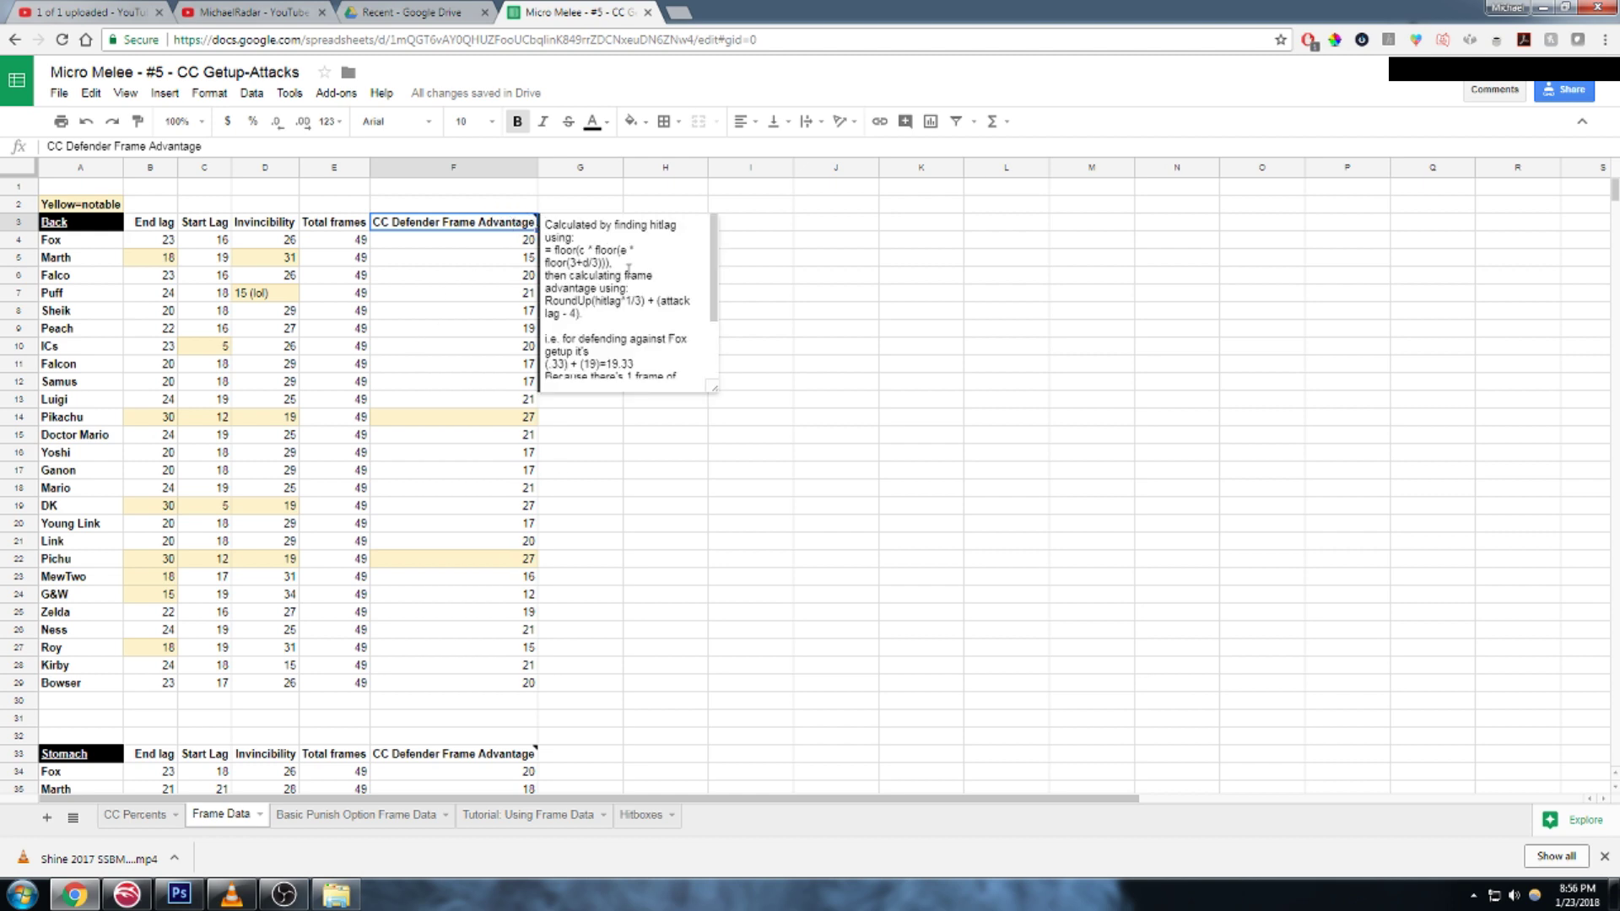
left_click(501, 243)
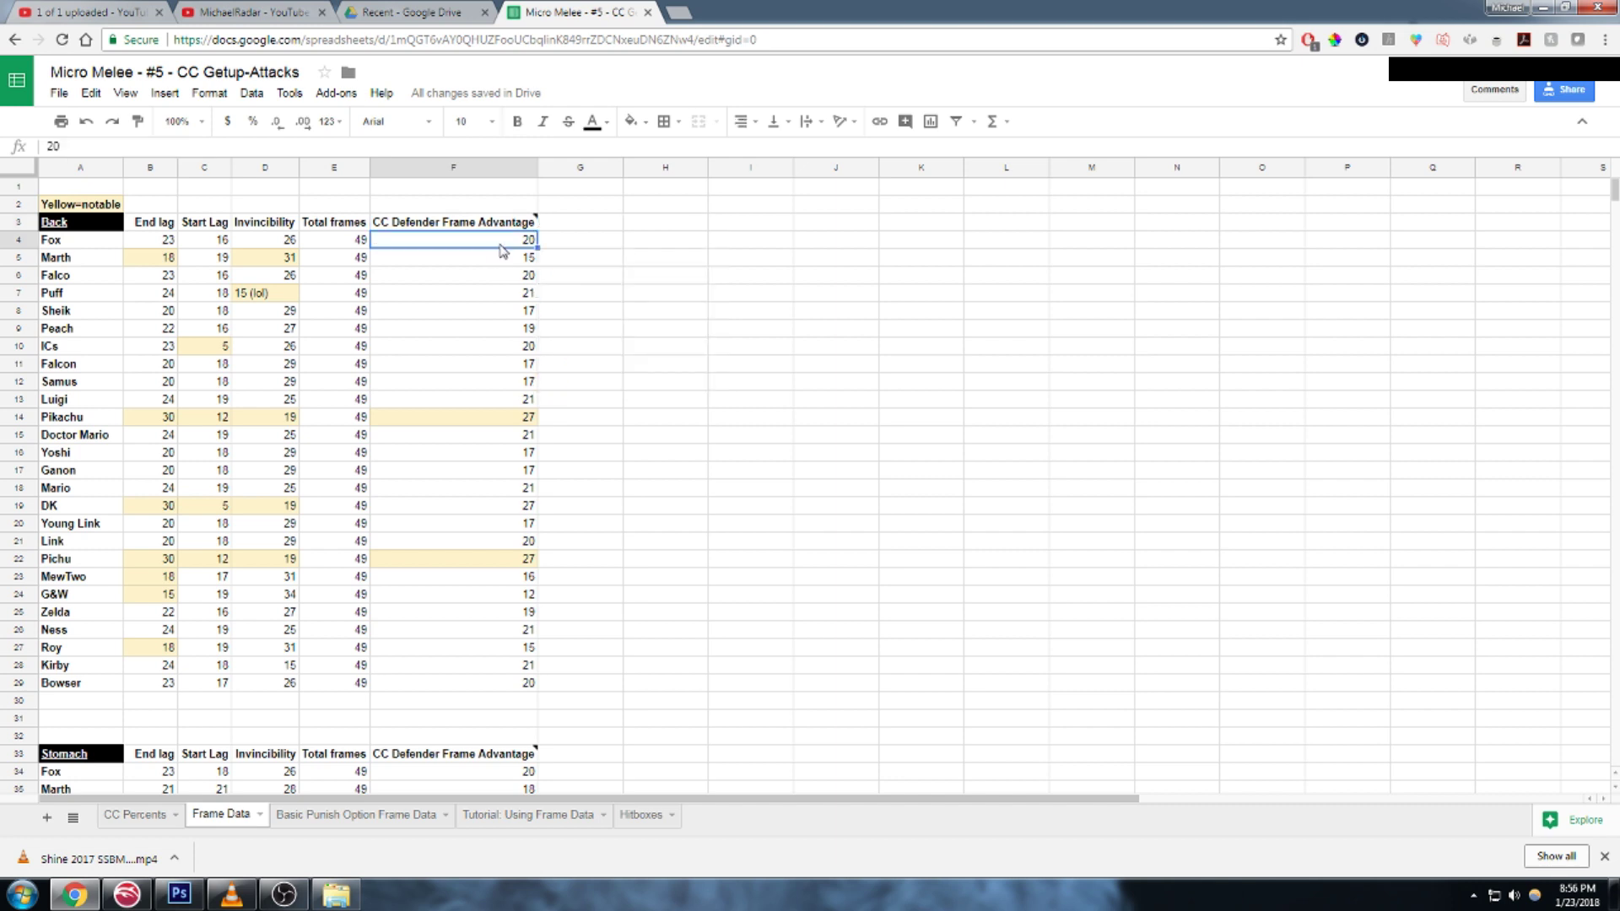
left_click(500, 564)
scroll(489, 590, "down", 7)
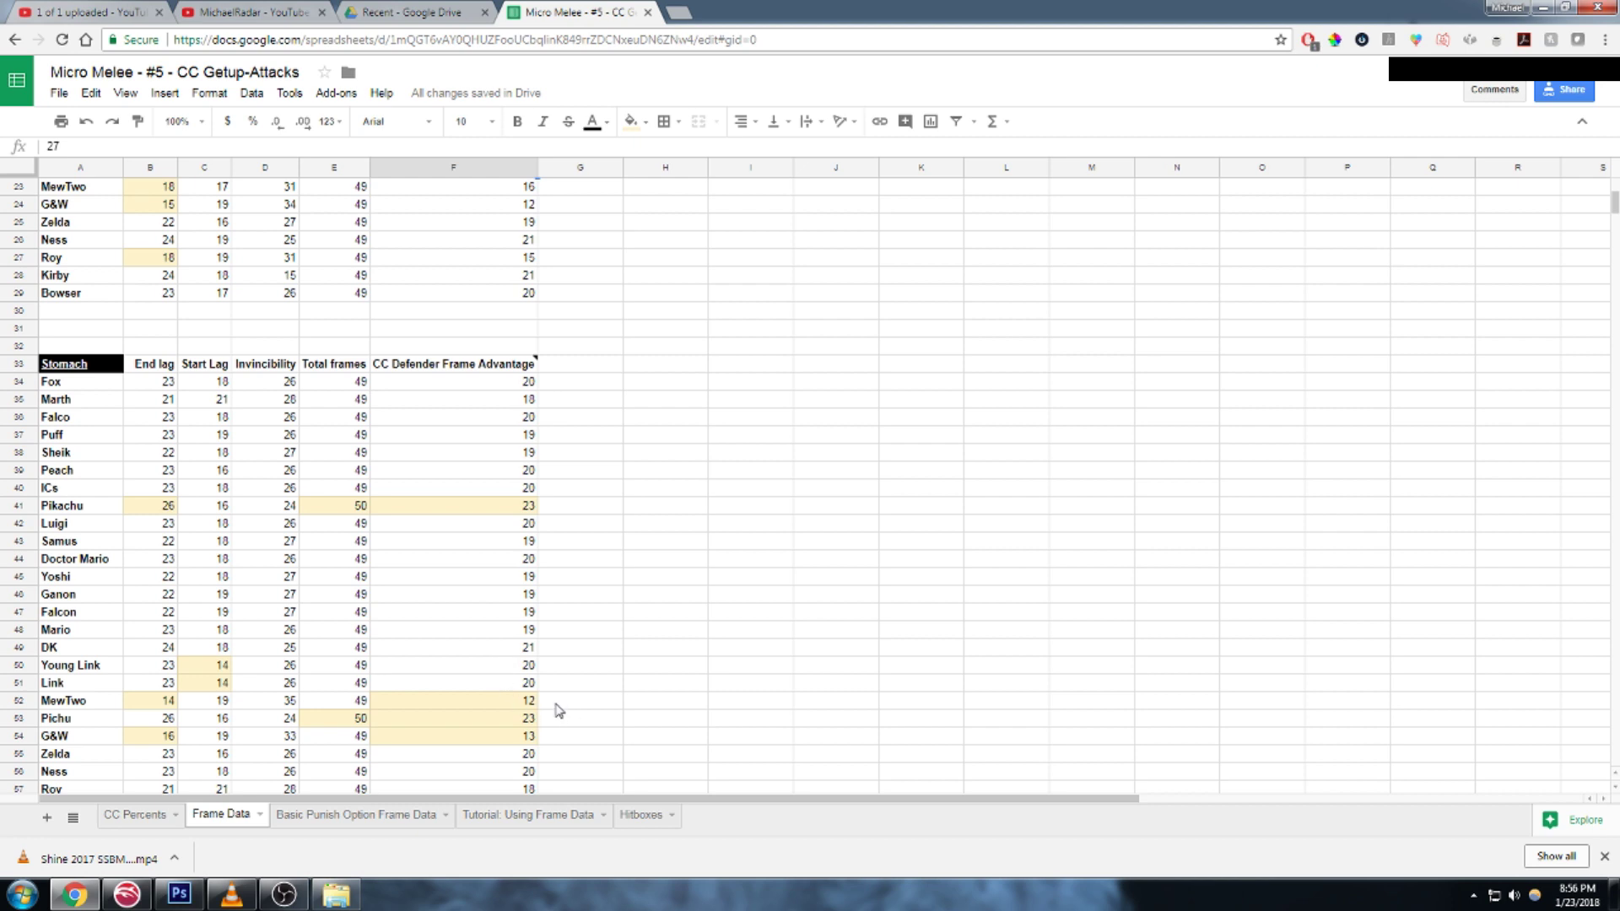
left_click(505, 699)
scroll(500, 697, "down", 2)
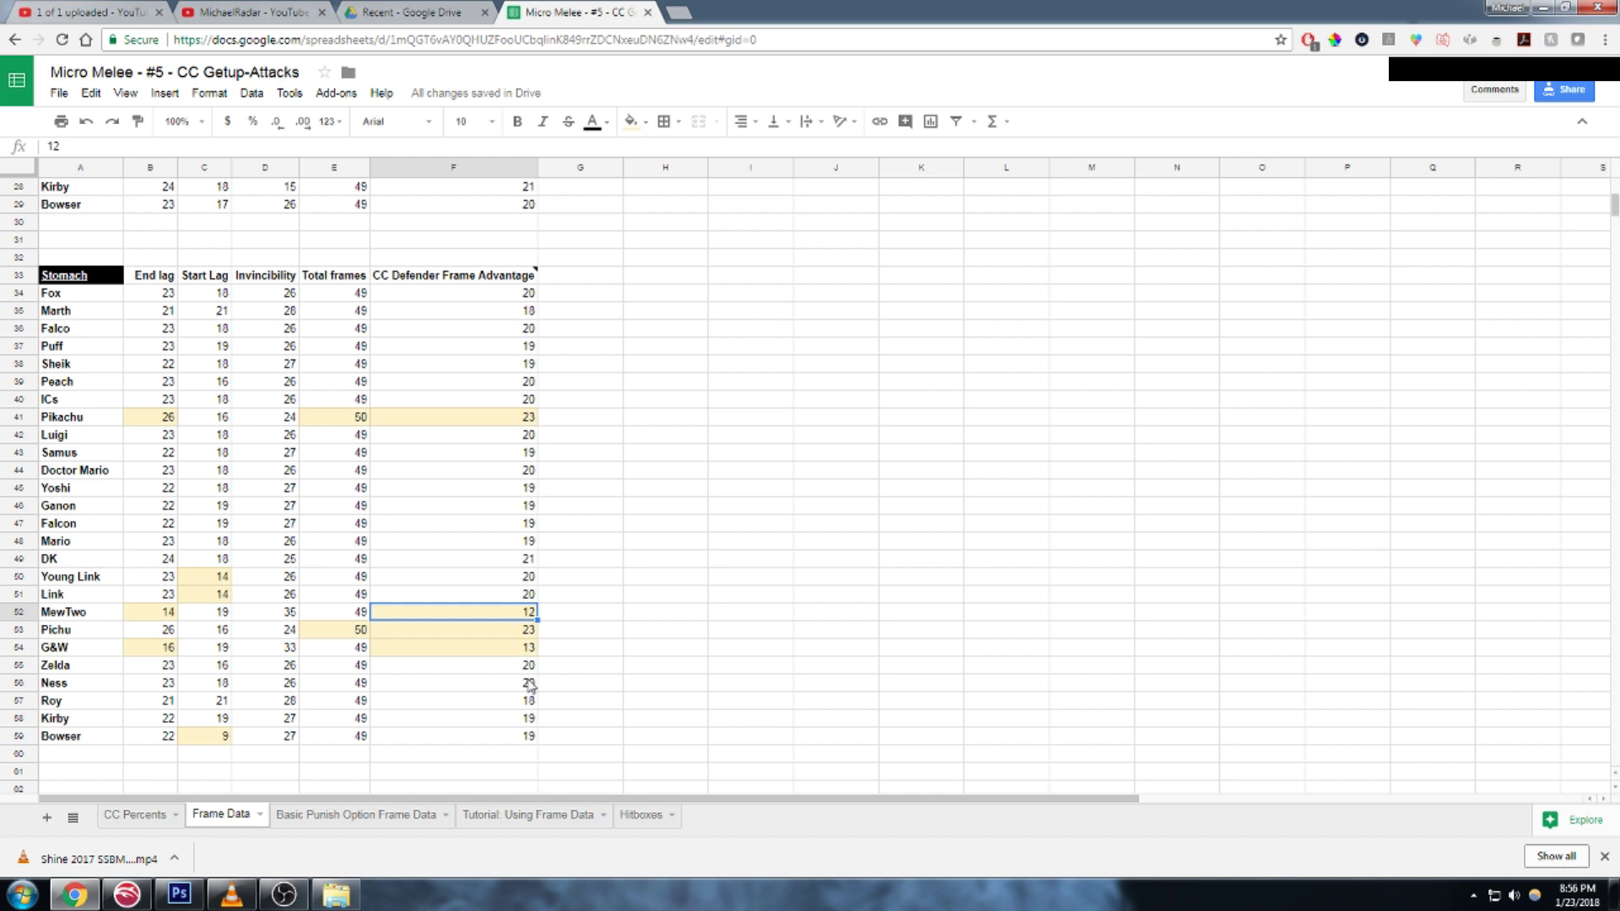
scroll(476, 633, "down", 1)
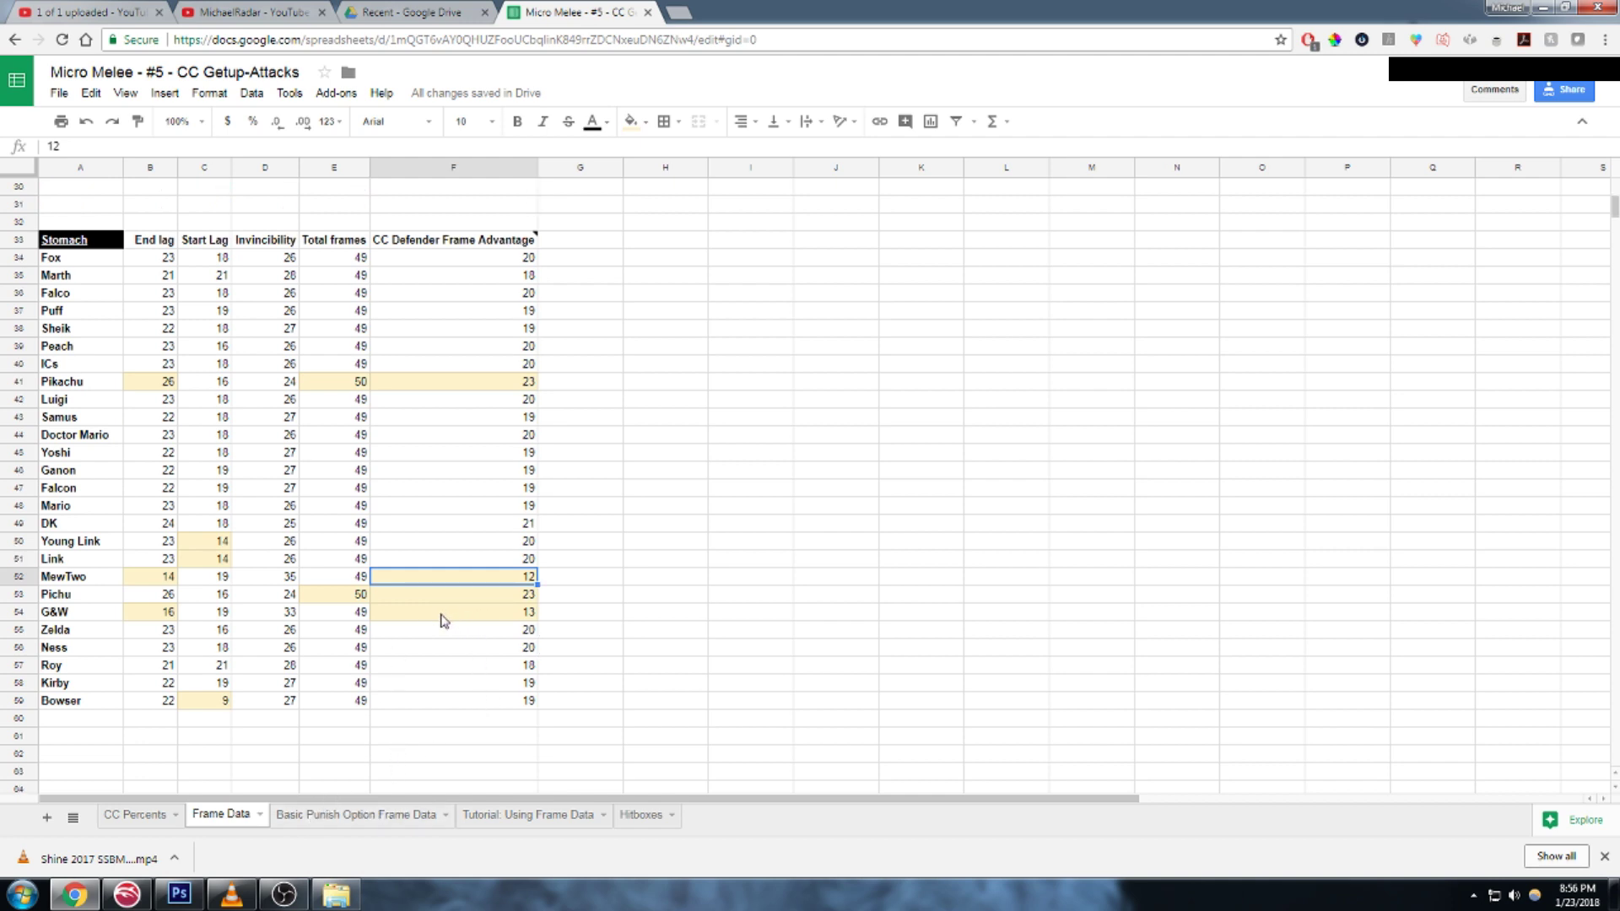
scroll(453, 503, "up", 7)
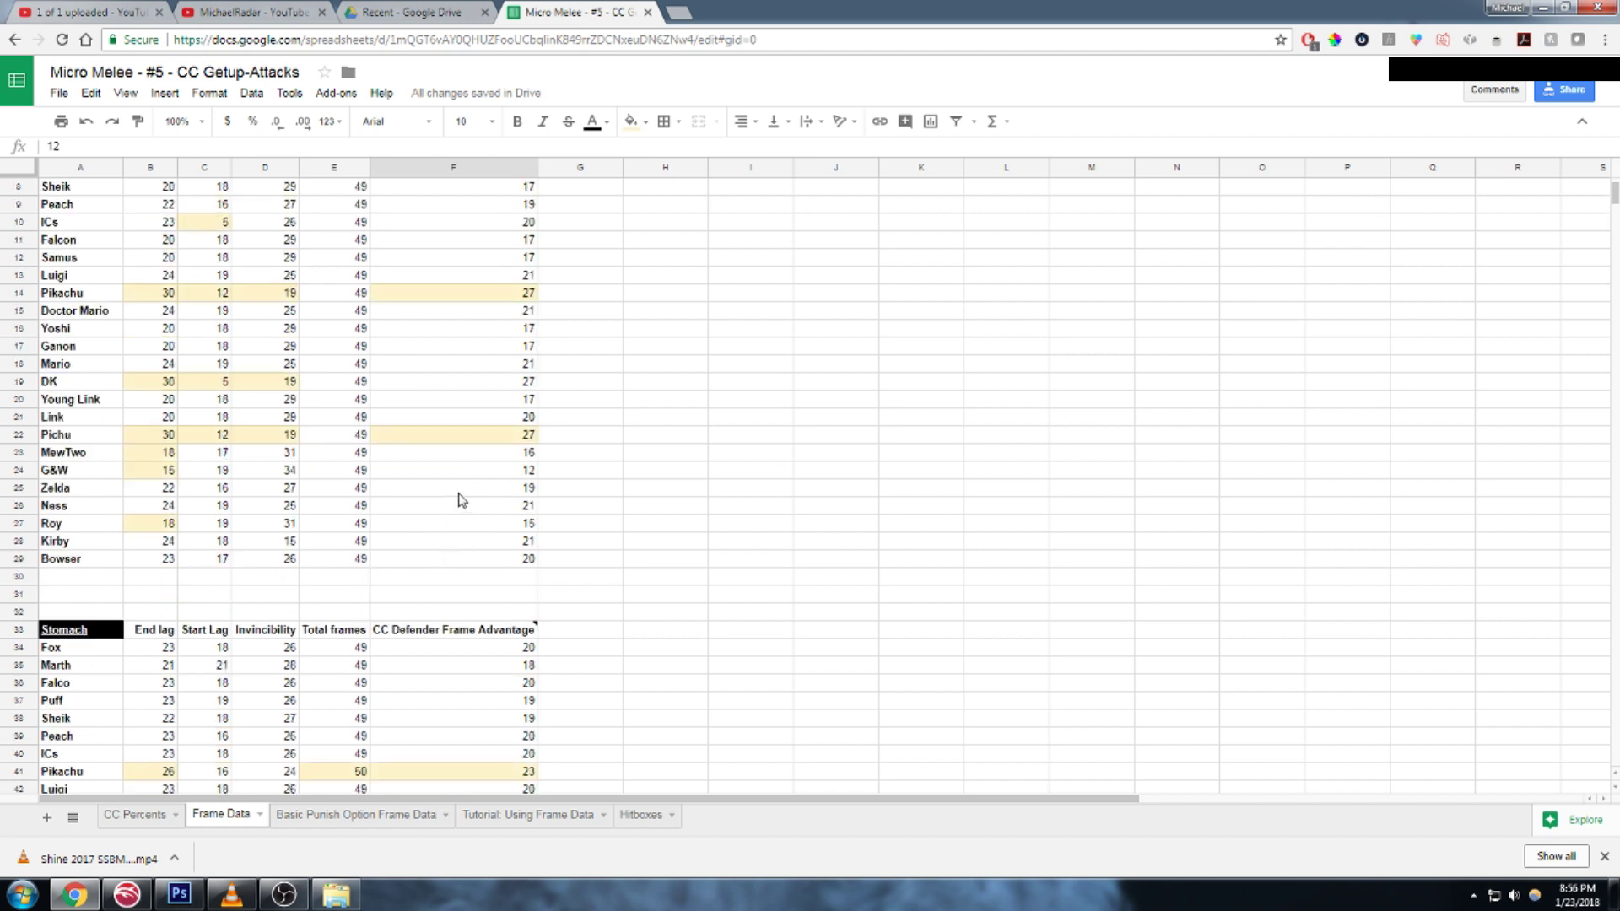
left_click(505, 383)
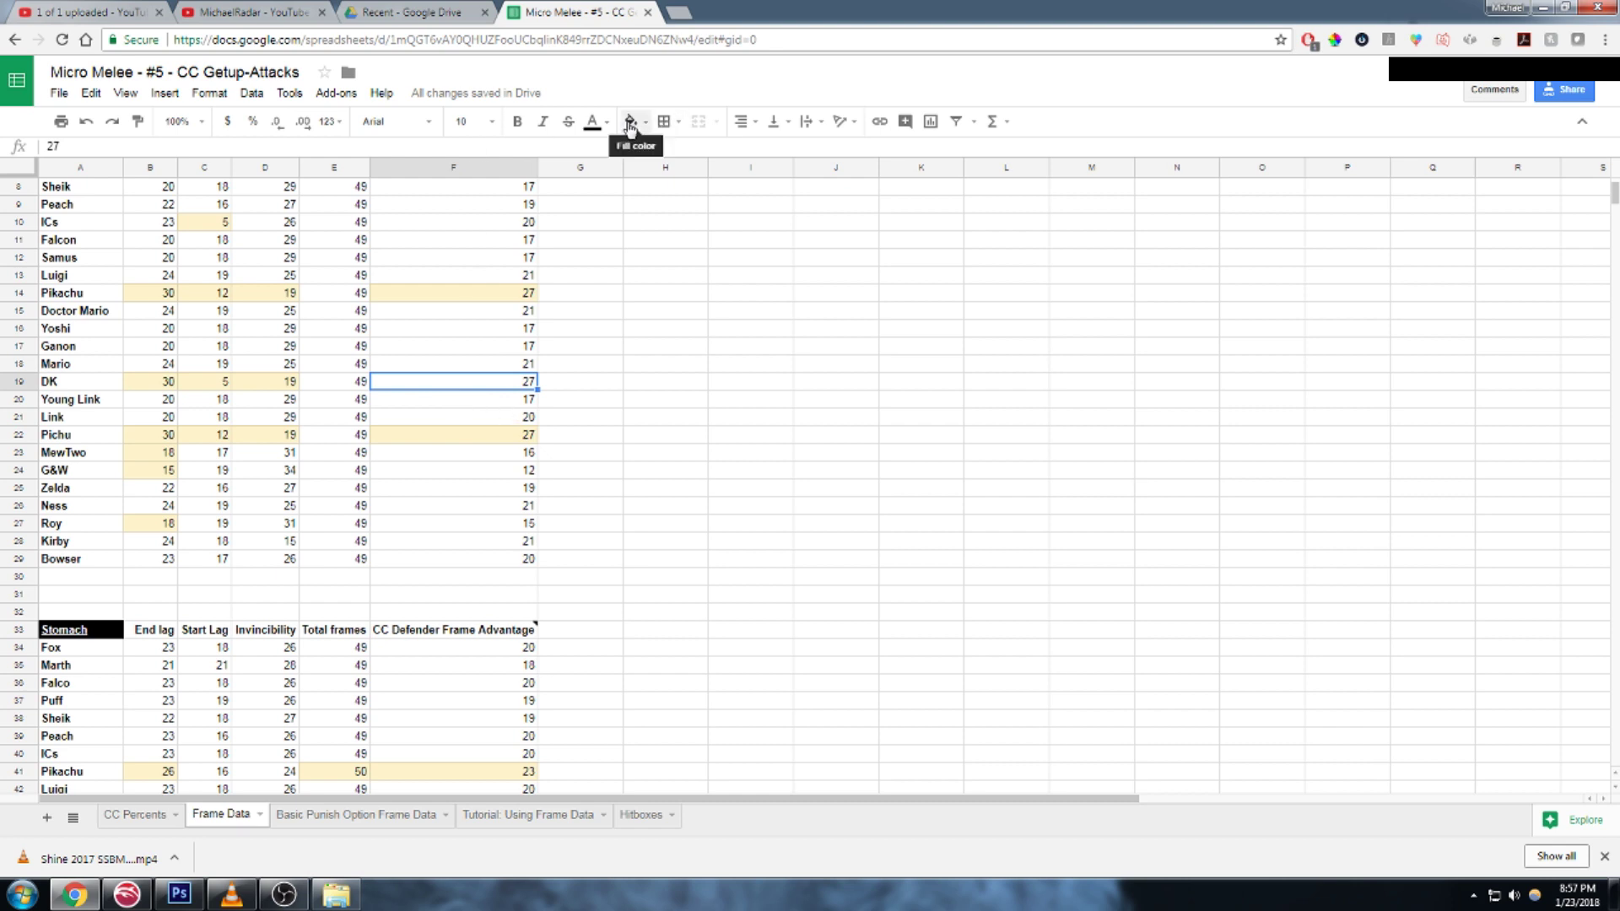
Step: Open the Basic Punish Option Frame Data sheet and read its A1 explanatory note
left_click(360, 815)
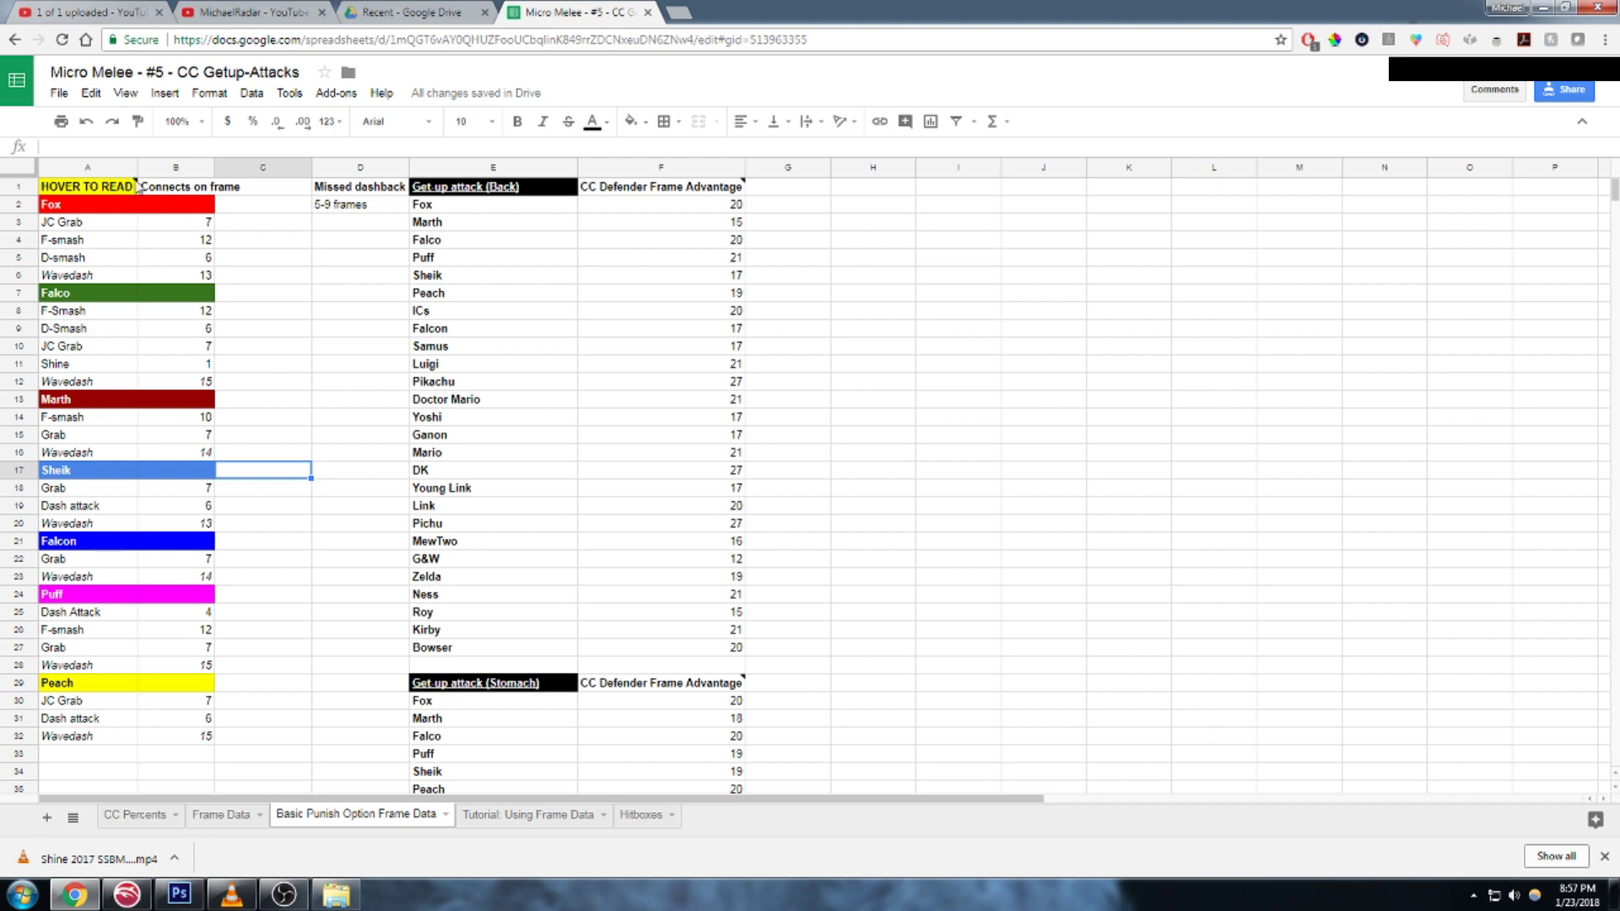
mouse_move(130, 174)
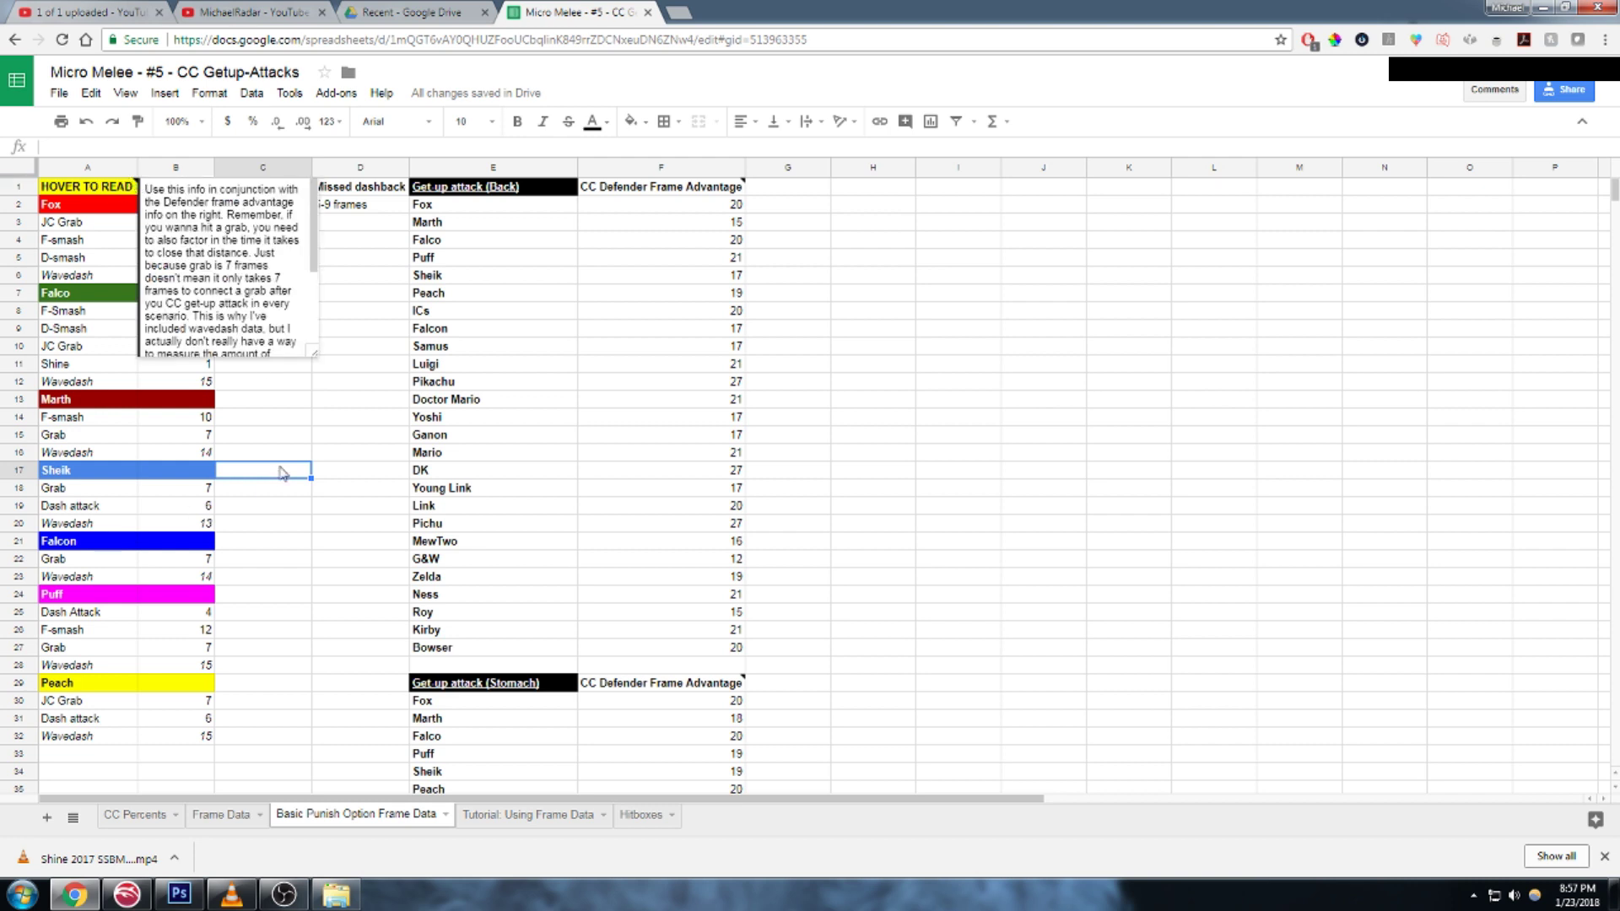
left_click(318, 454)
Step: Point out Fox's JC Grab connecting on frame 7 and Falco's F-Smash on frame 12
left_click(145, 224)
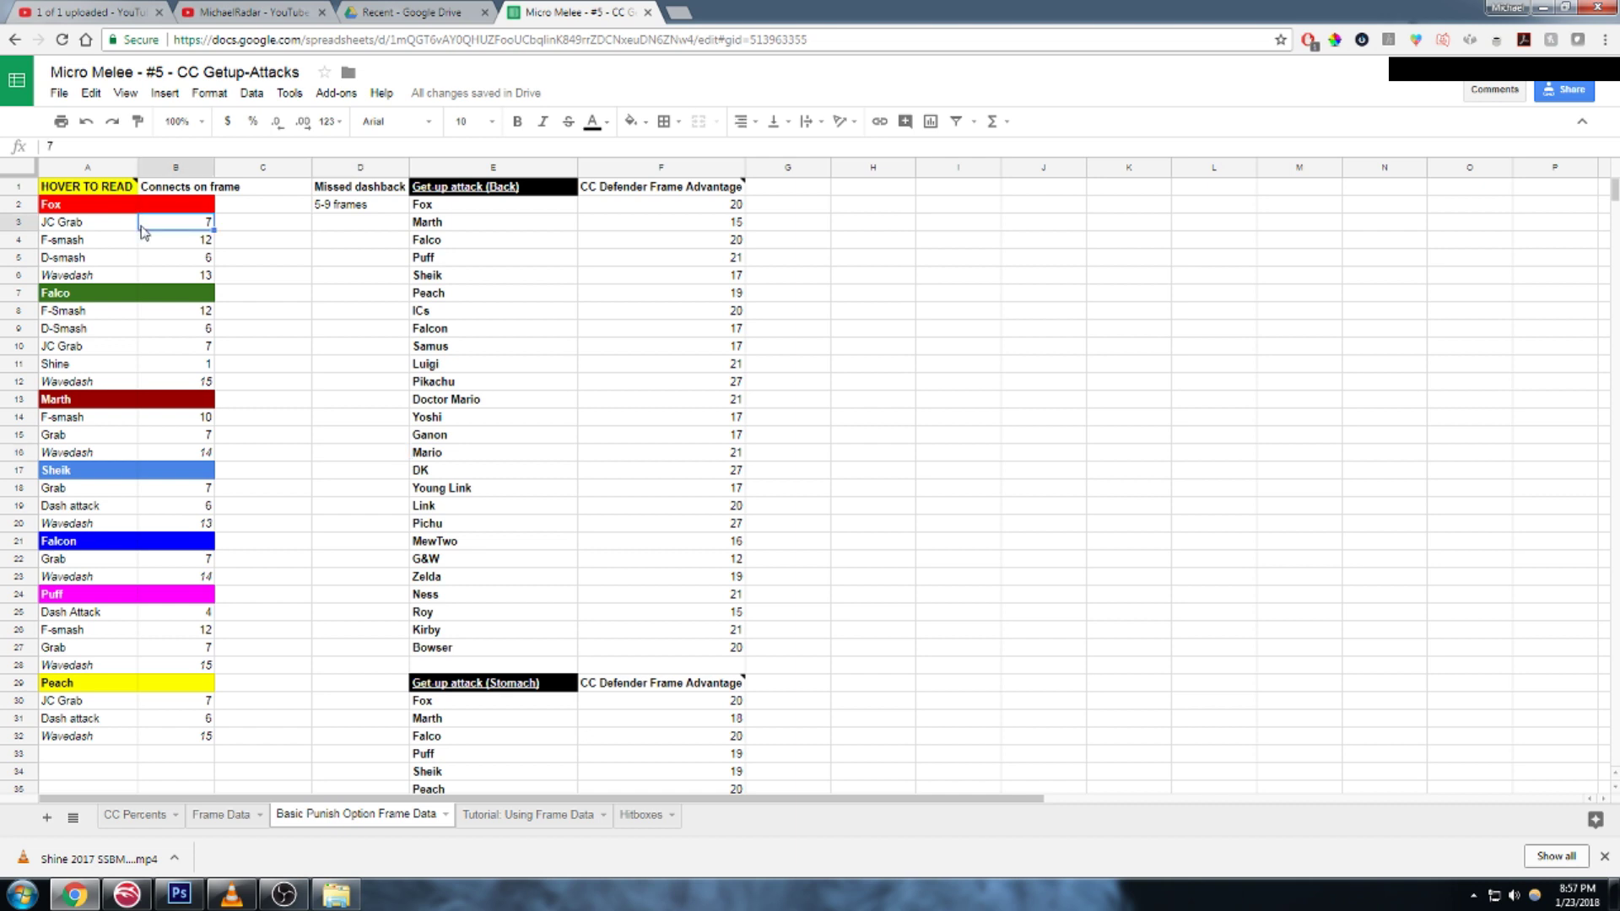
left_click(87, 226)
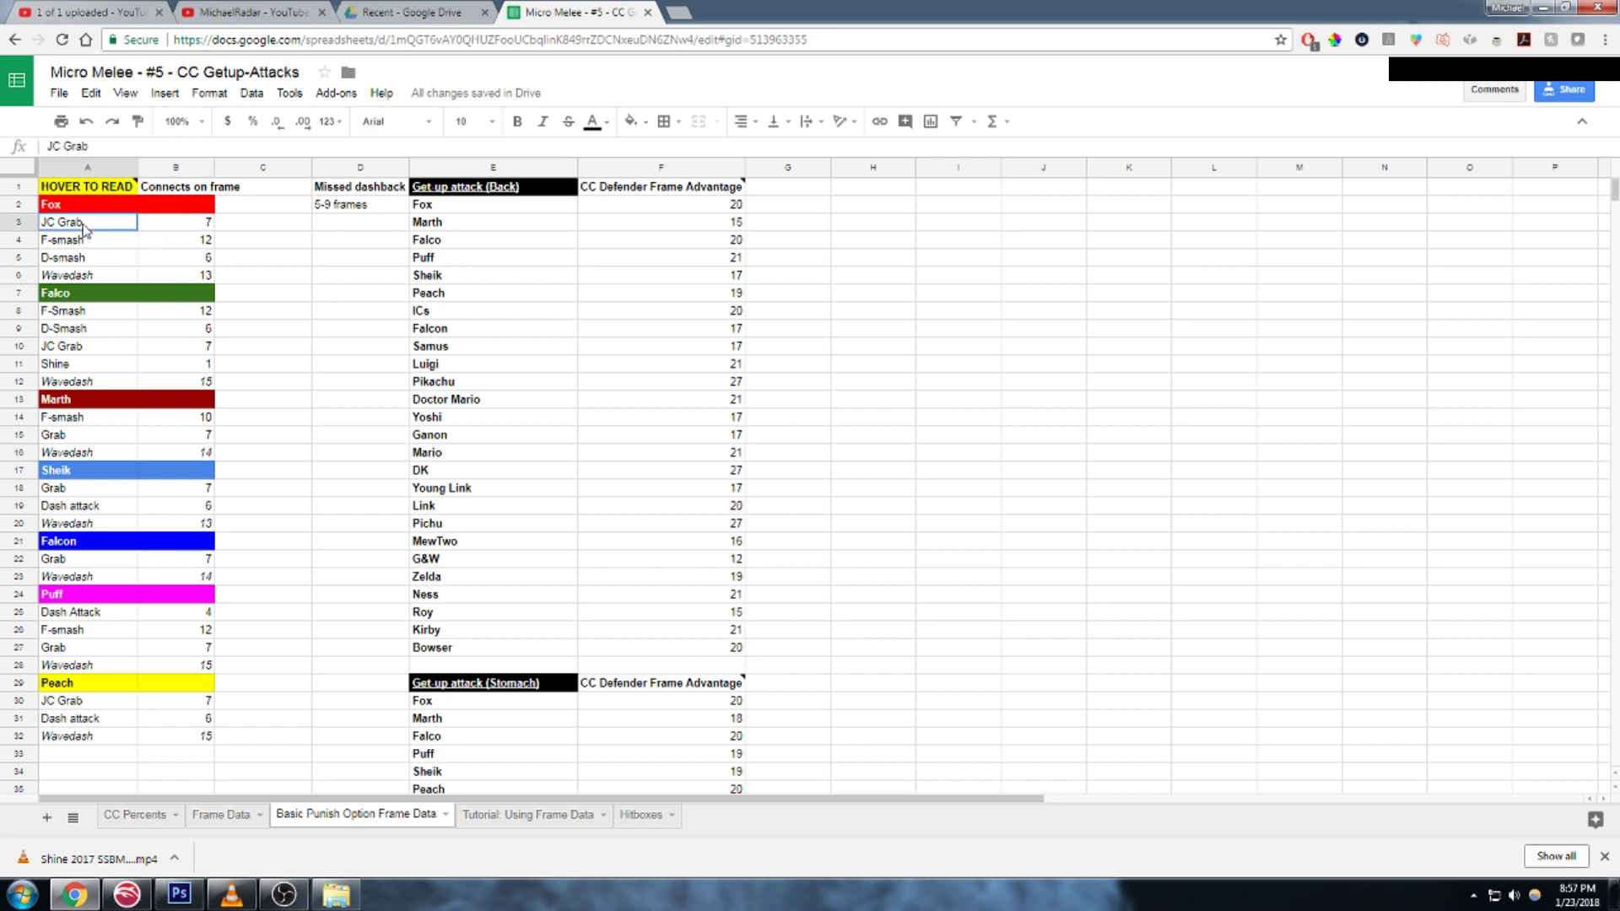
left_click(187, 226)
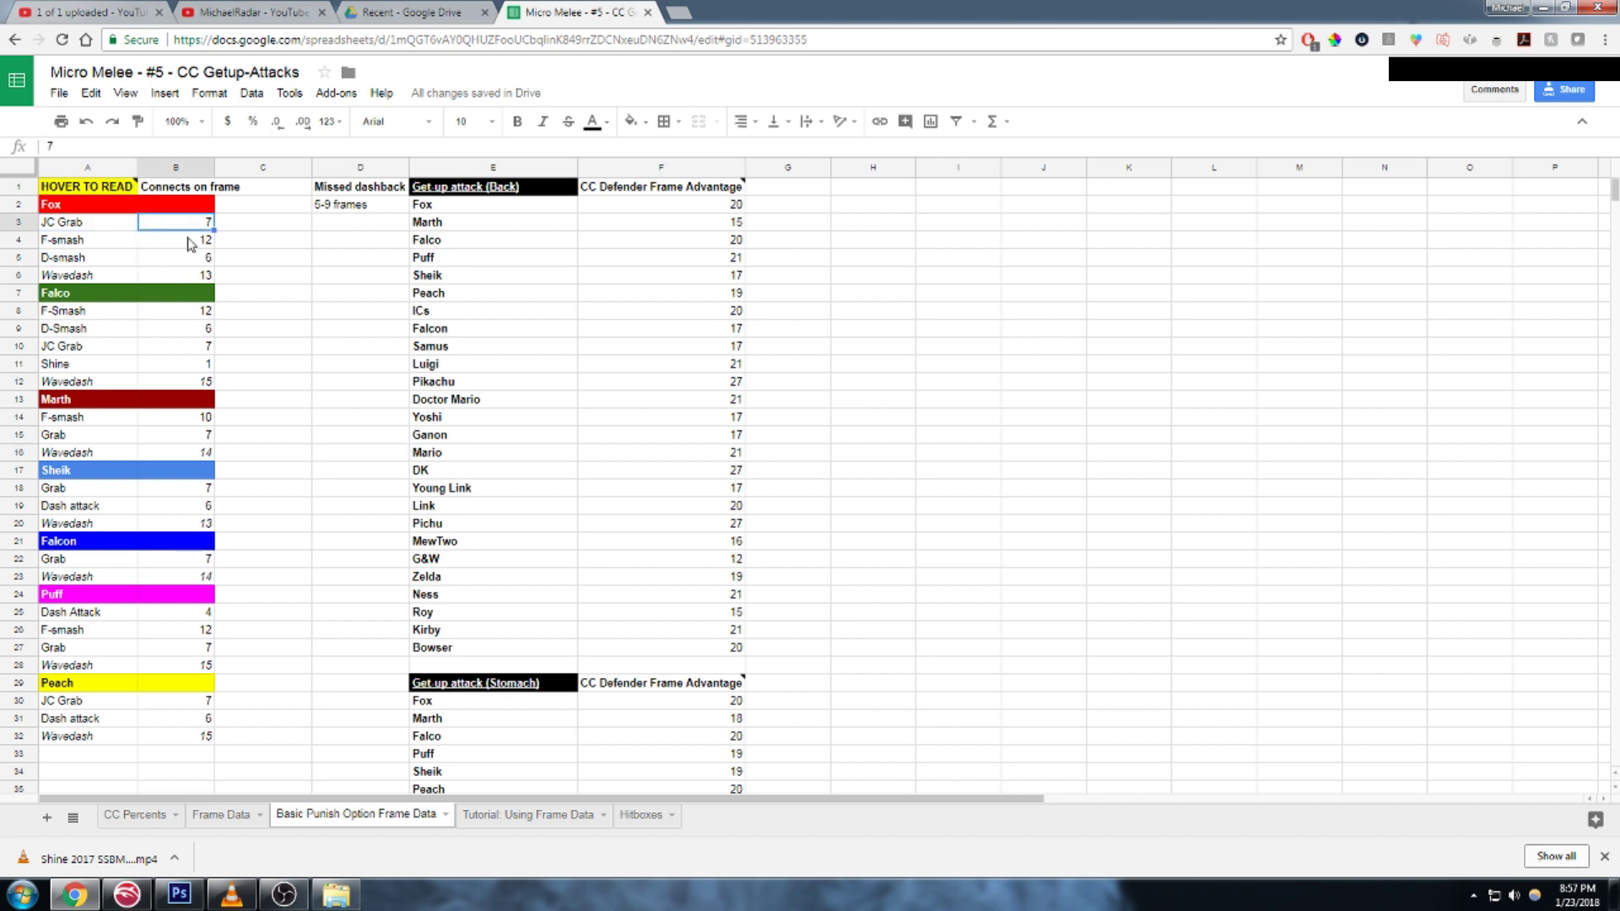
left_click(194, 316)
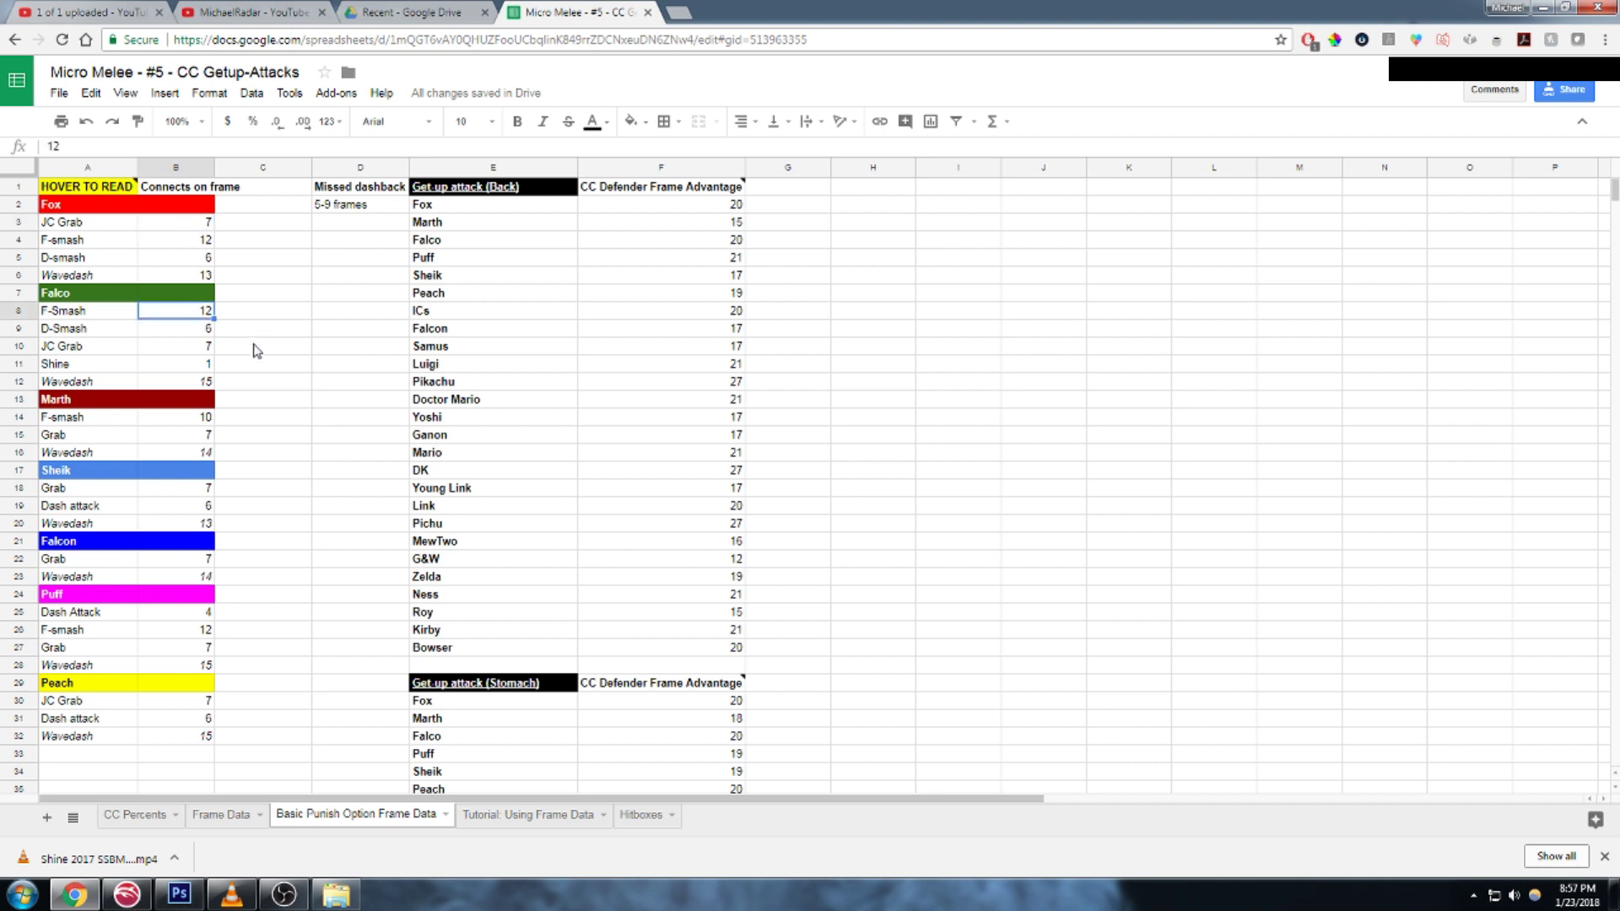
Step: After a quick look at Frame Data, show the CC Defender Frame Advantage note
left_click(235, 818)
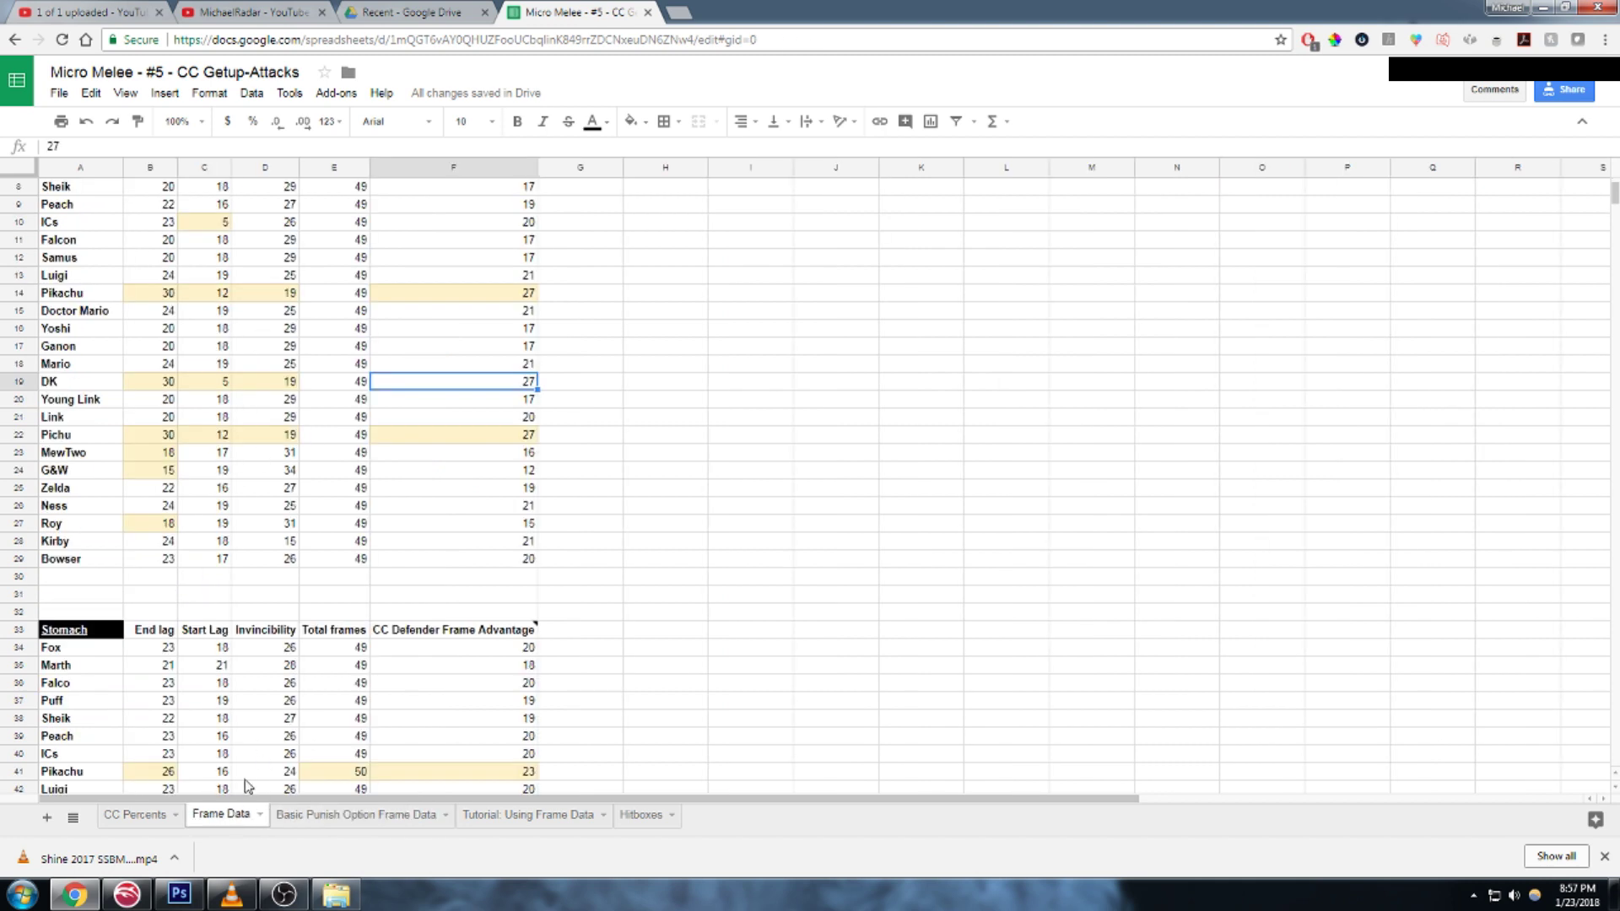
left_click(389, 824)
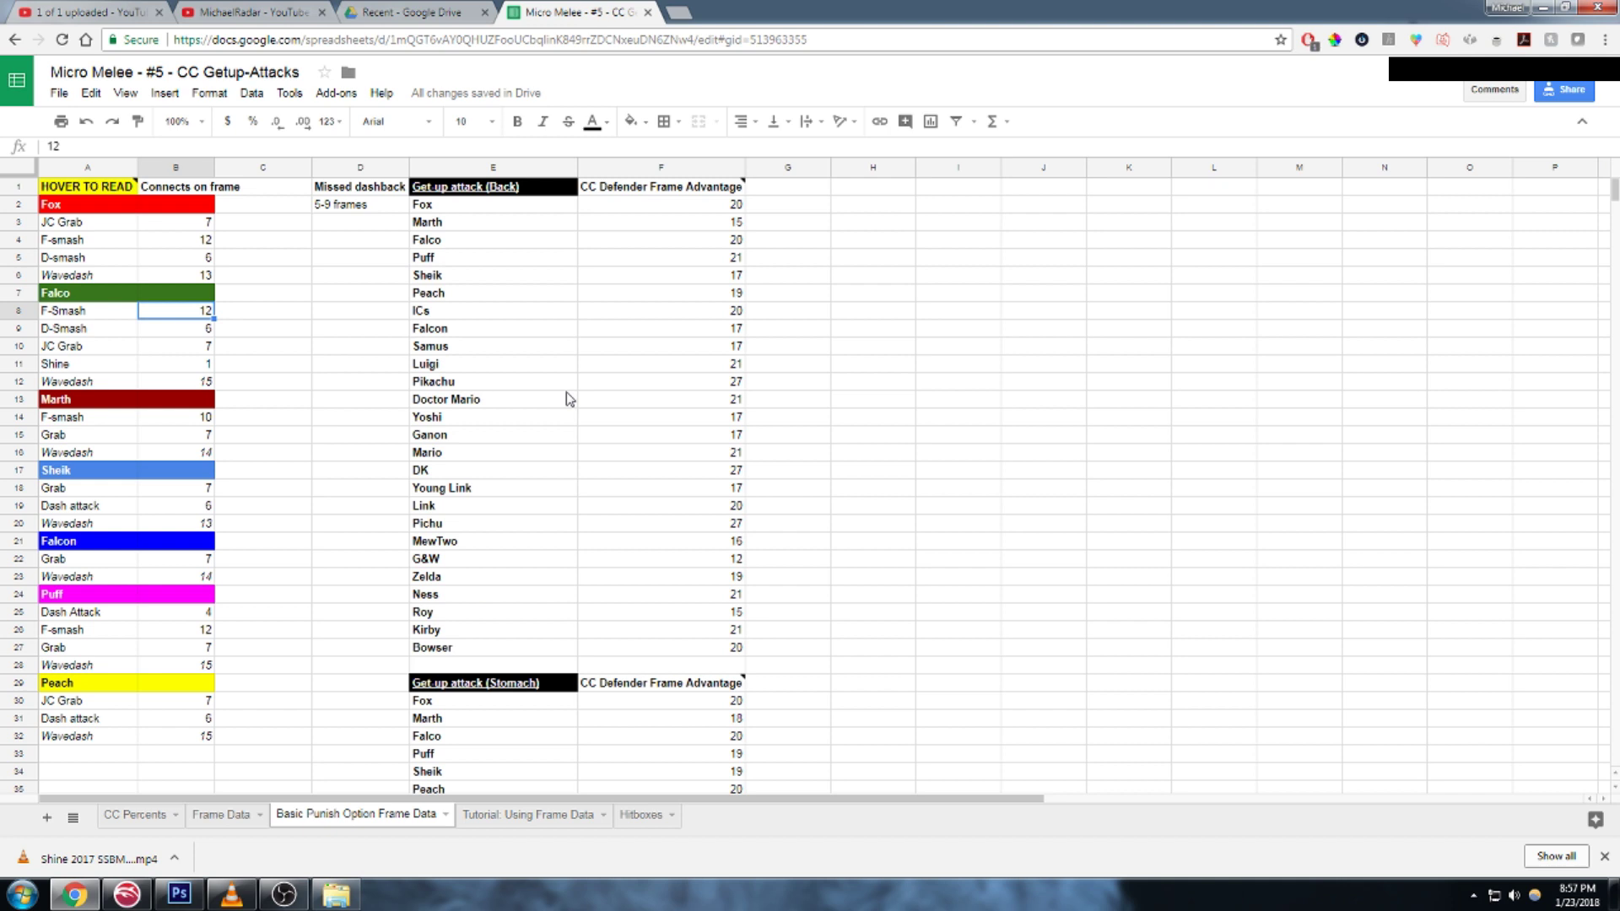
left_click(629, 187)
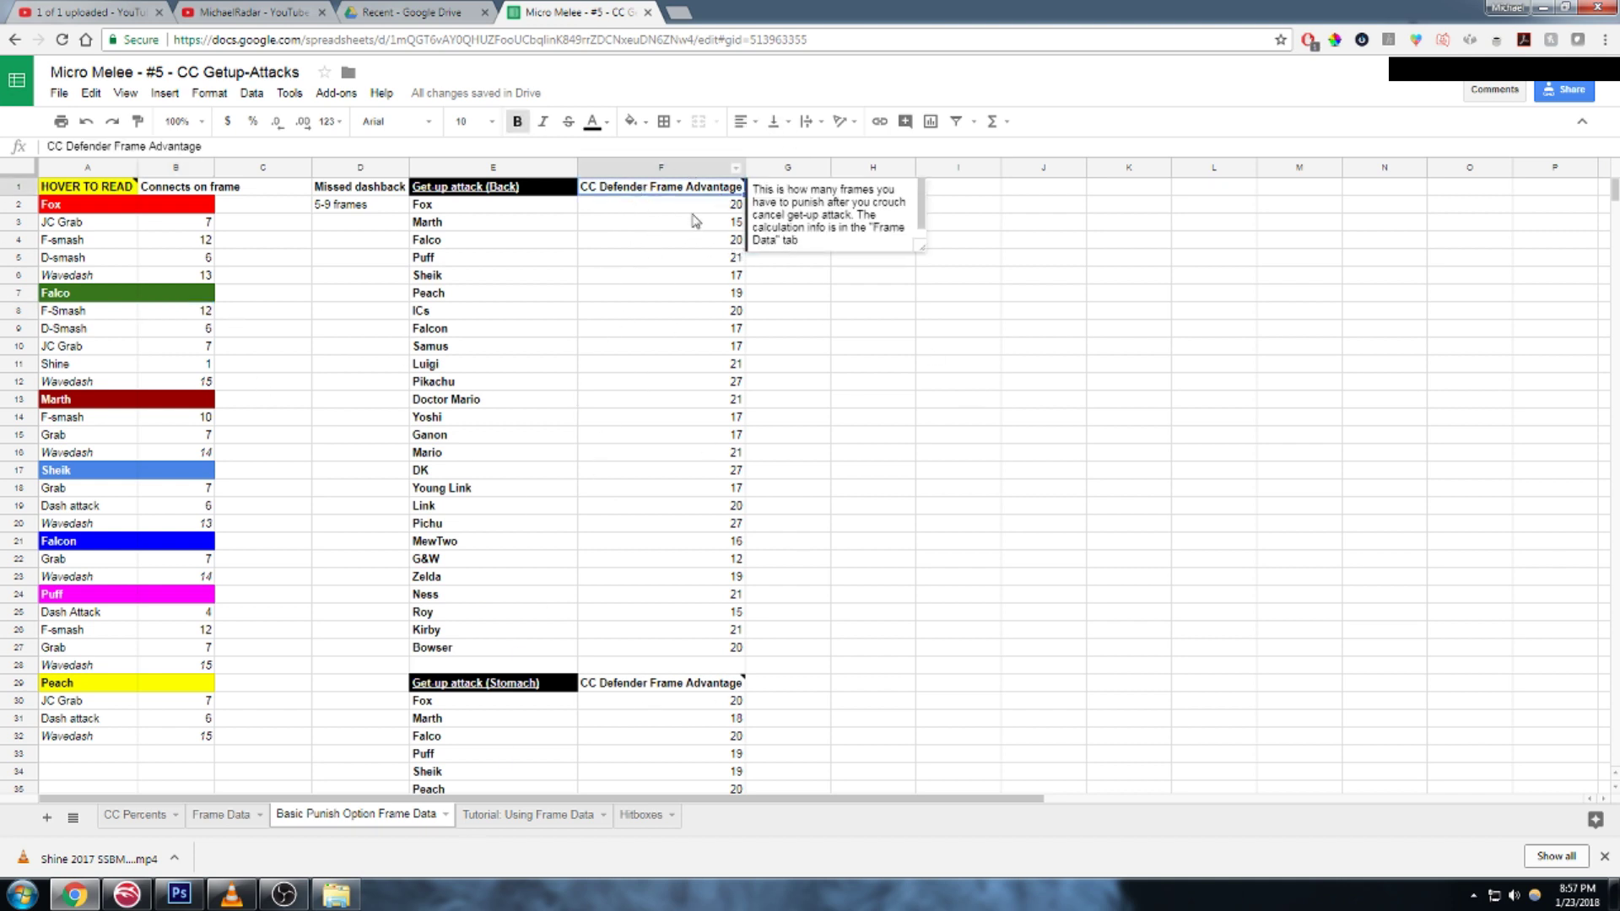
left_click(221, 816)
left_click(395, 817)
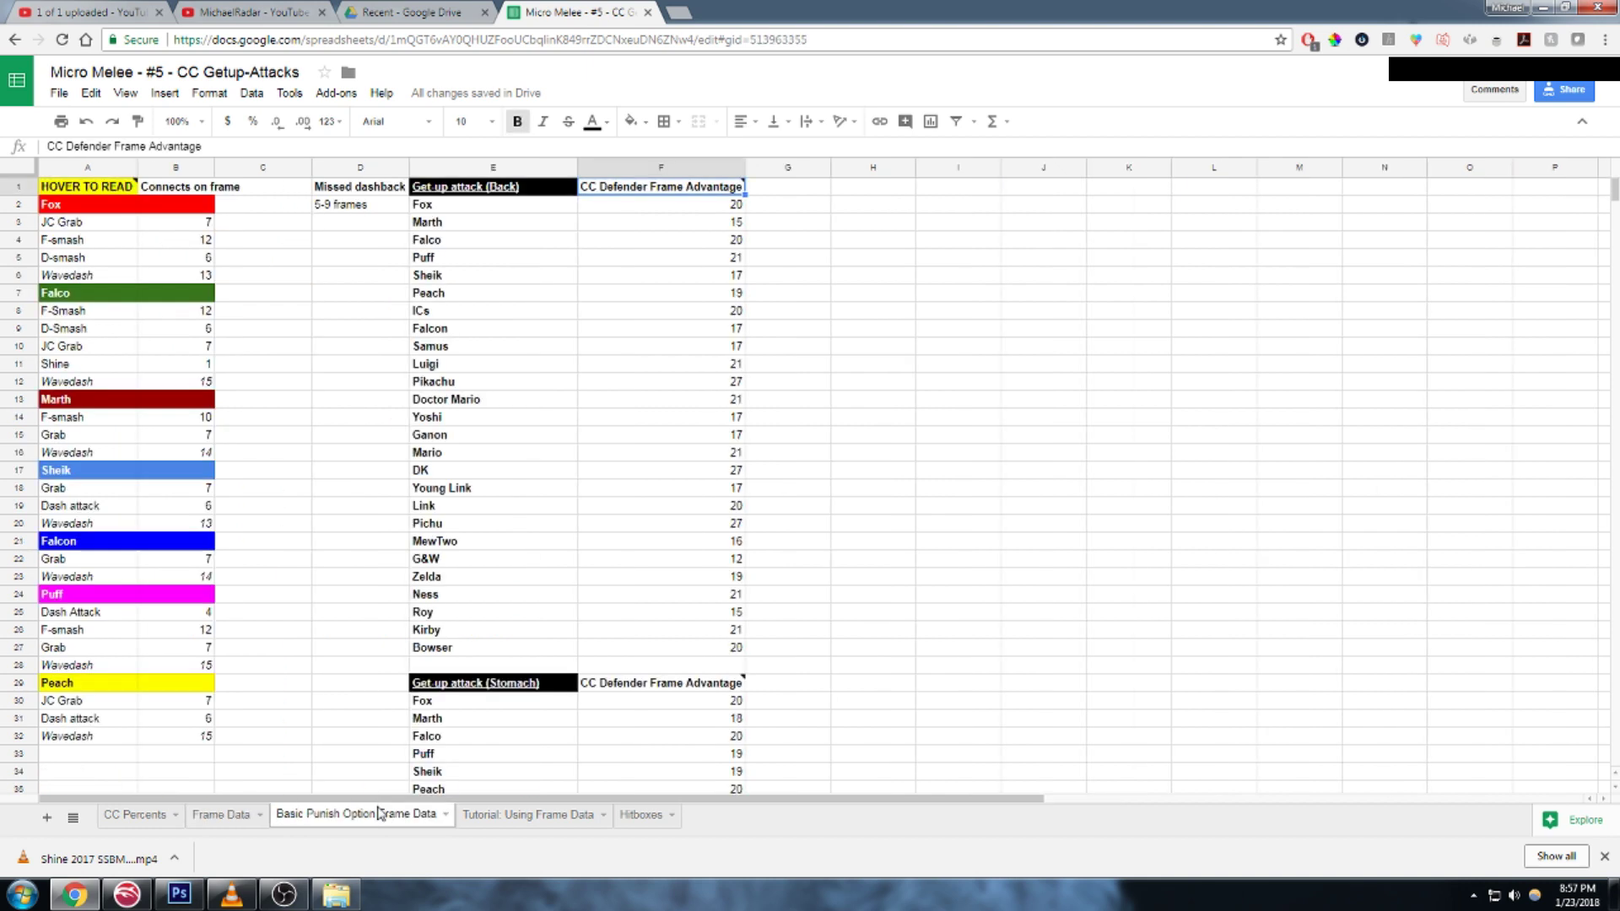
left_click(715, 209)
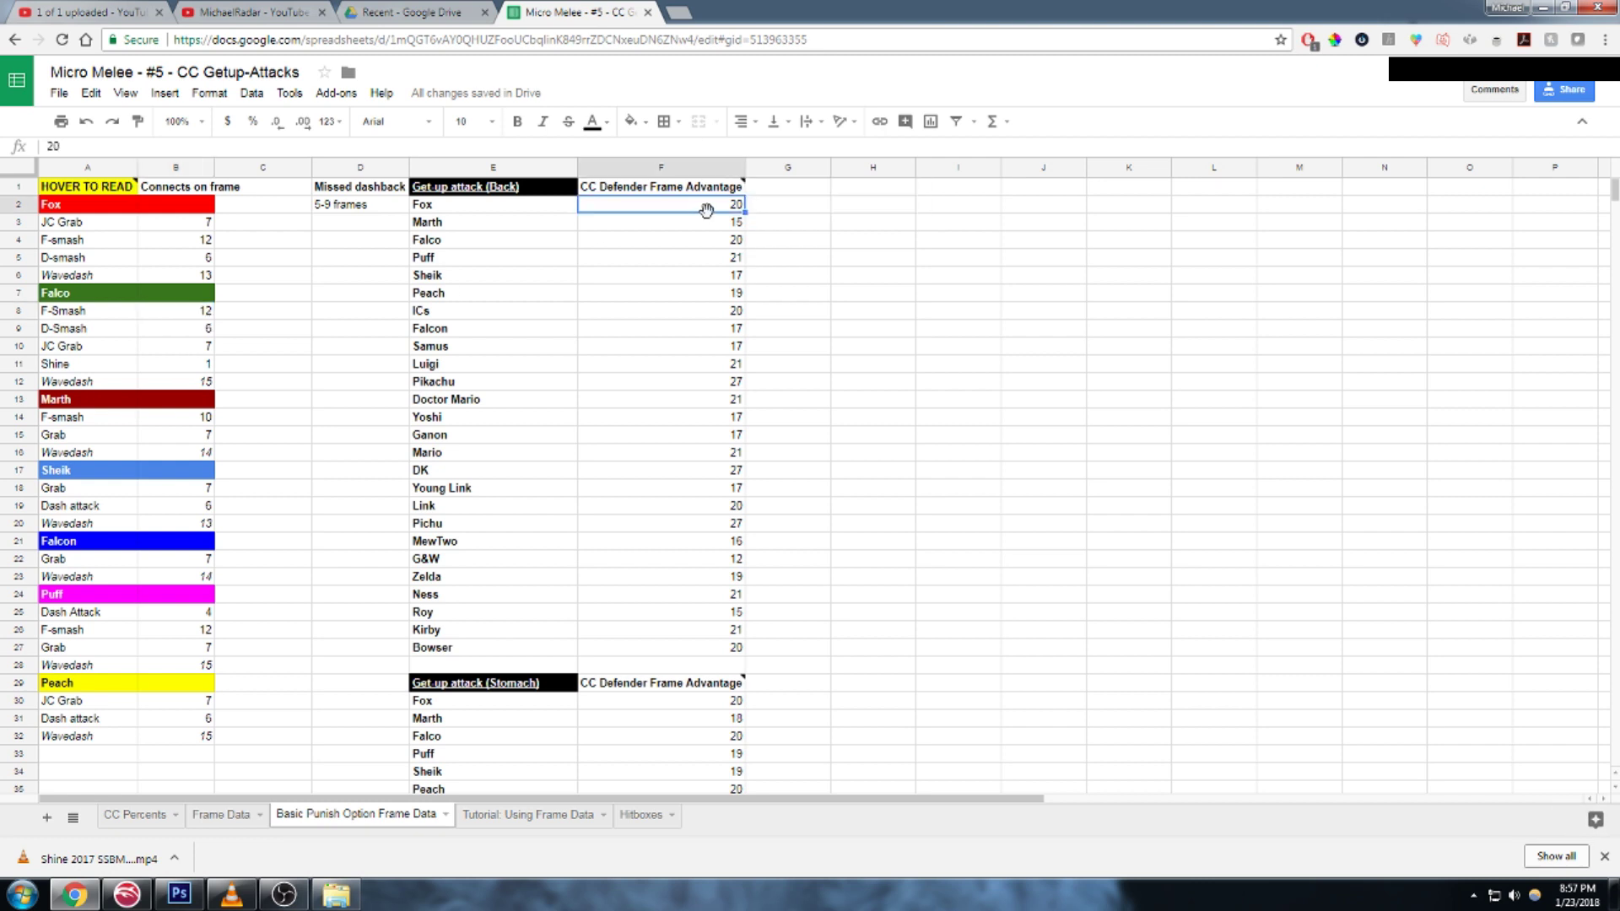
left_click(196, 315)
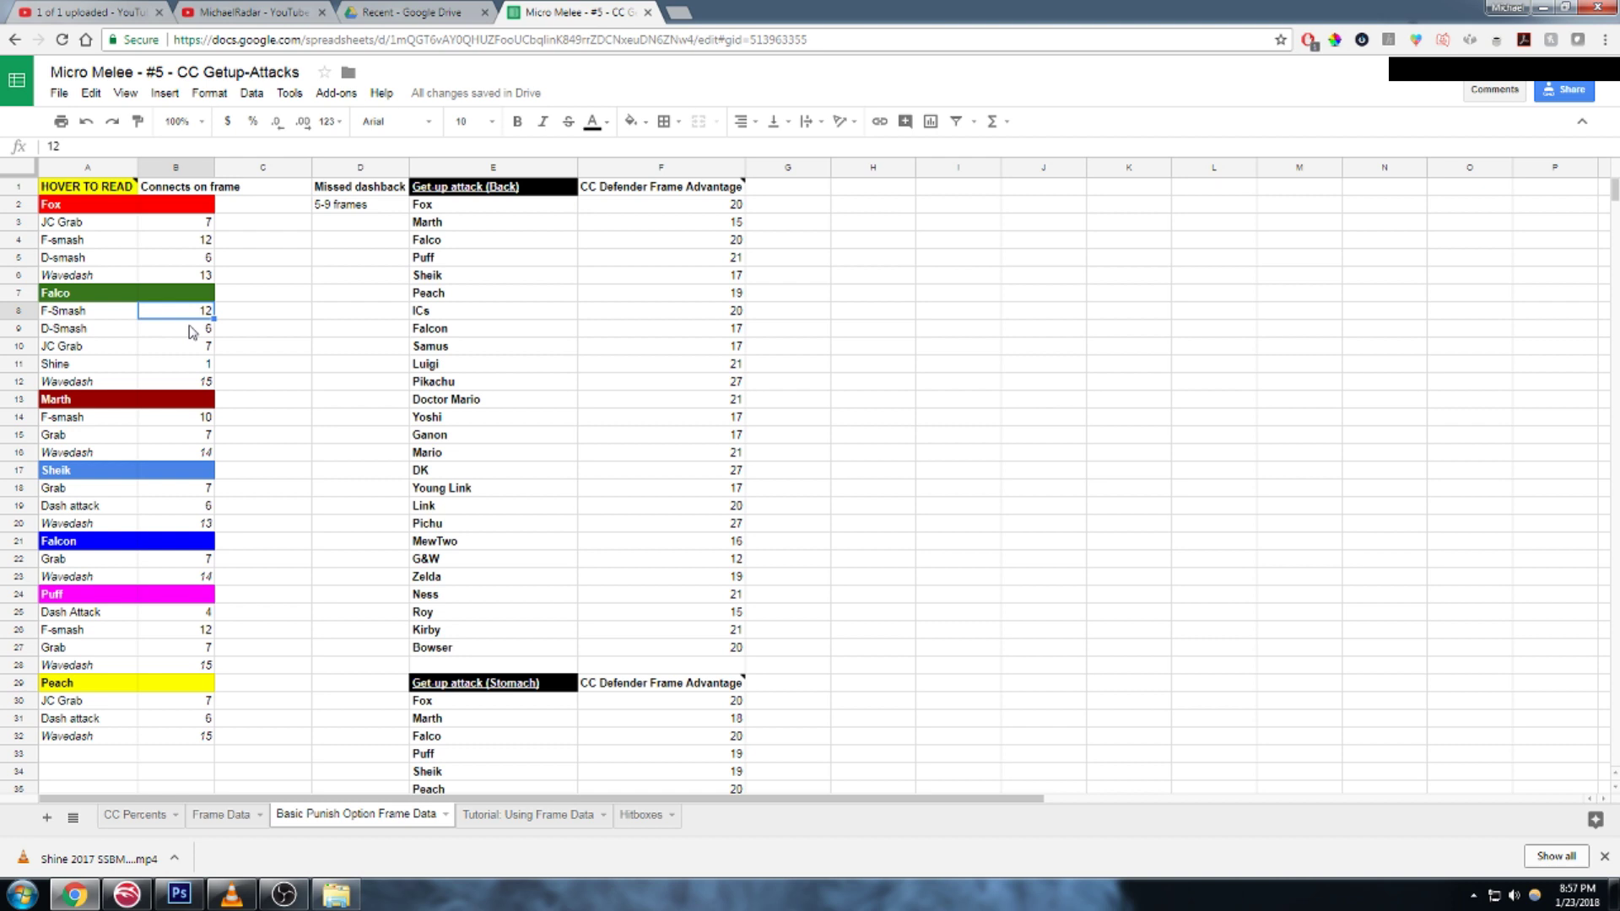
left_click(201, 370)
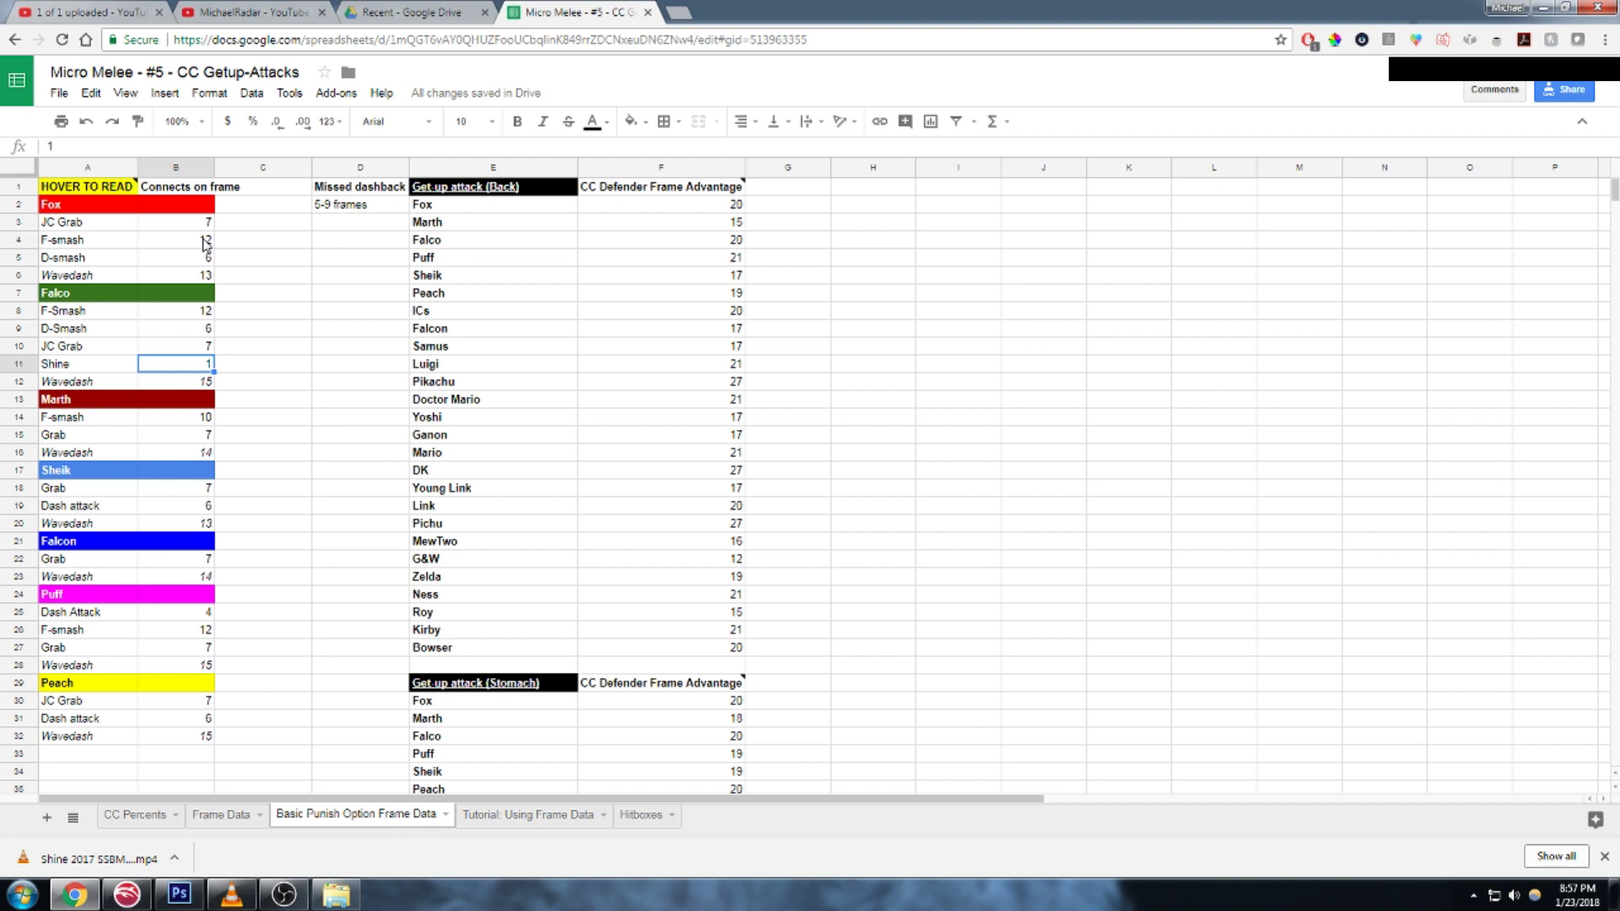
left_click(713, 211)
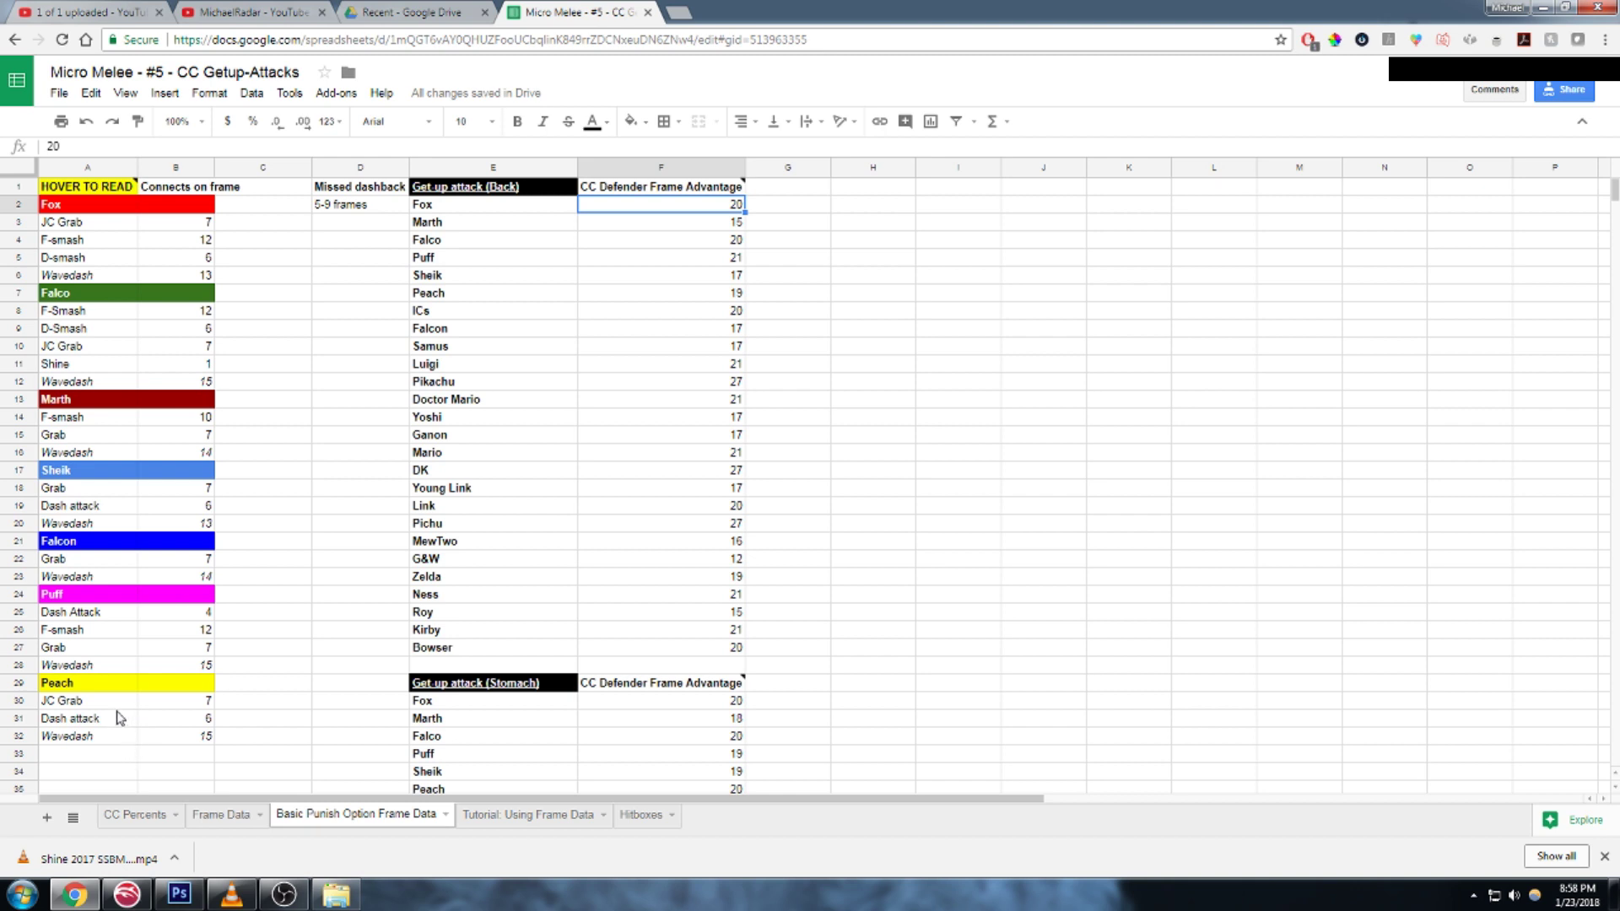
left_click(79, 741)
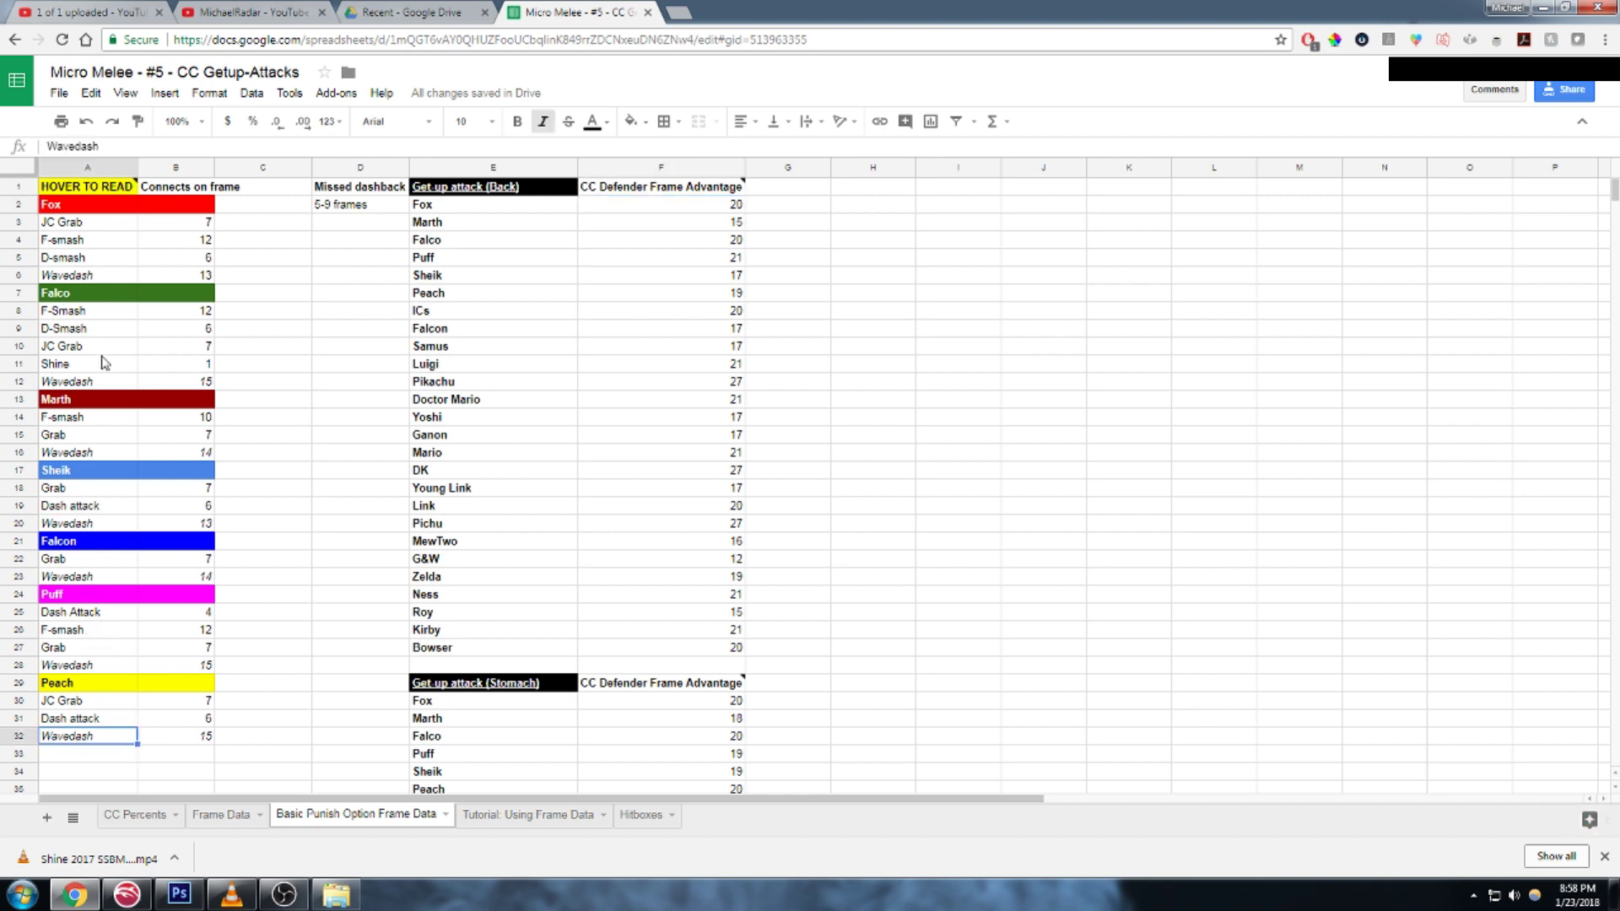
left_click(148, 280)
left_click(96, 264)
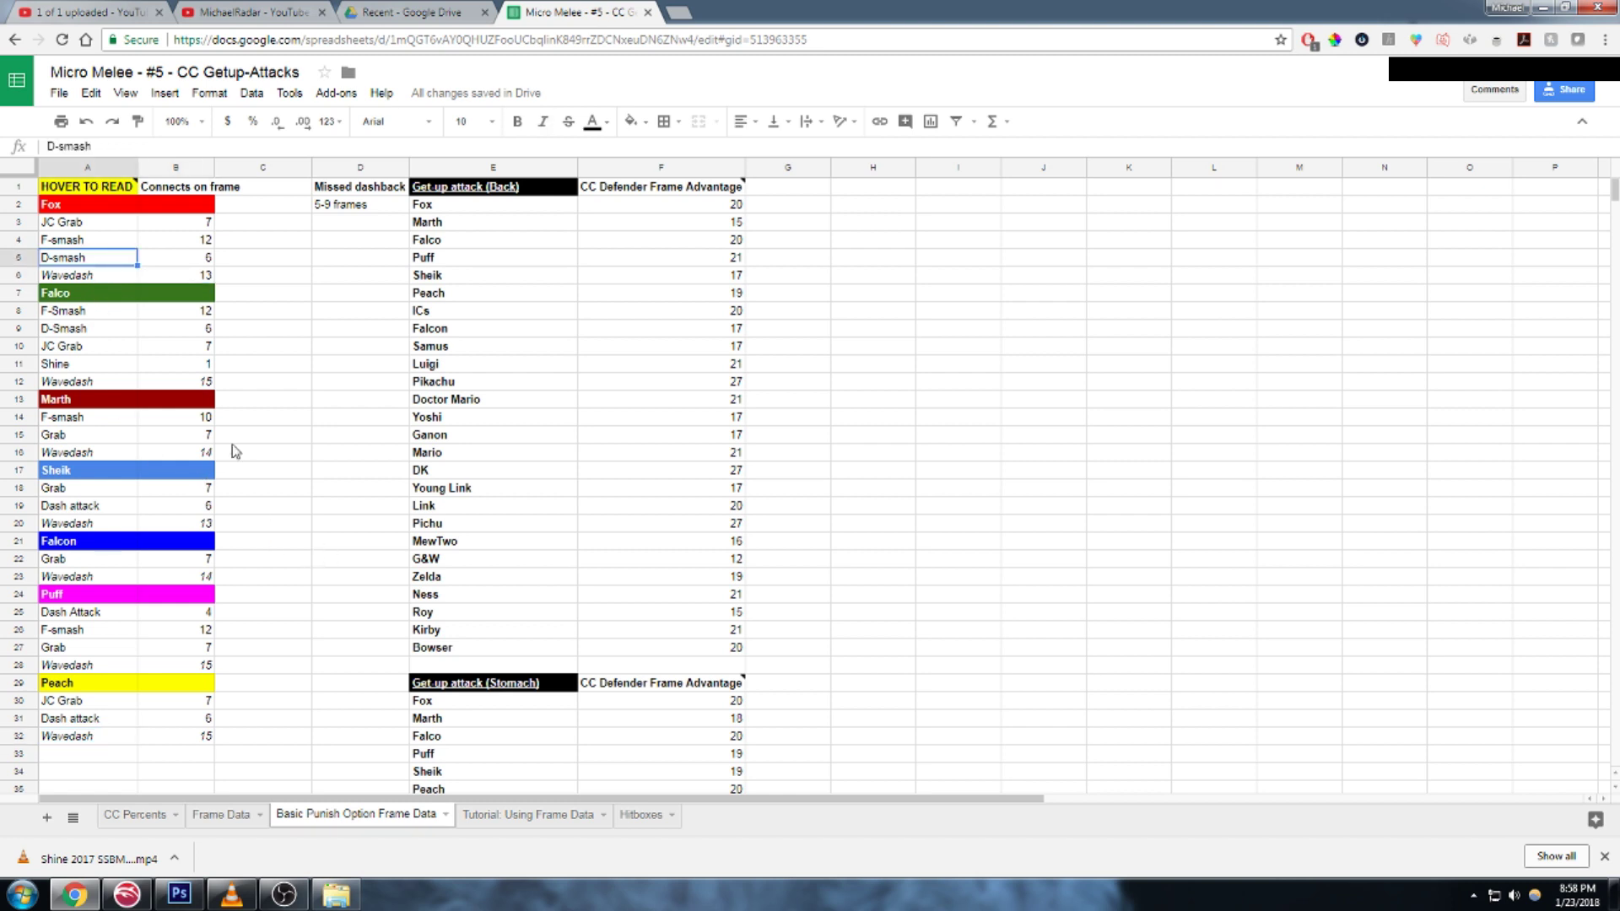
left_click(117, 278)
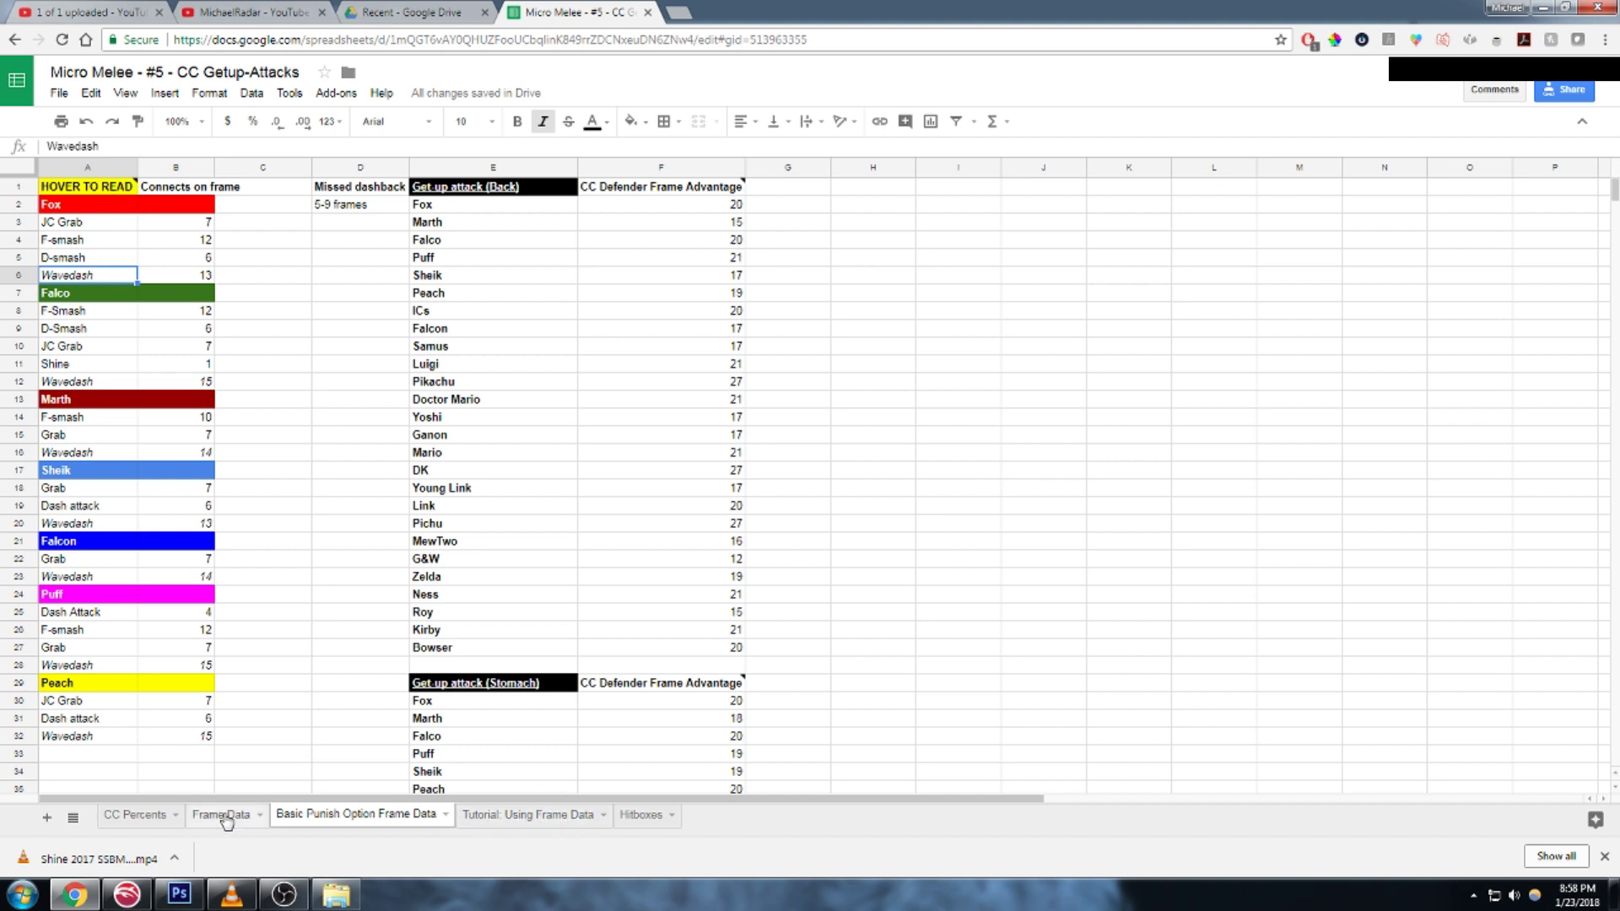
Step: View the Tutorial: Using Frame Data sheet, then move on to the Hitboxes sheet
left_click(525, 816)
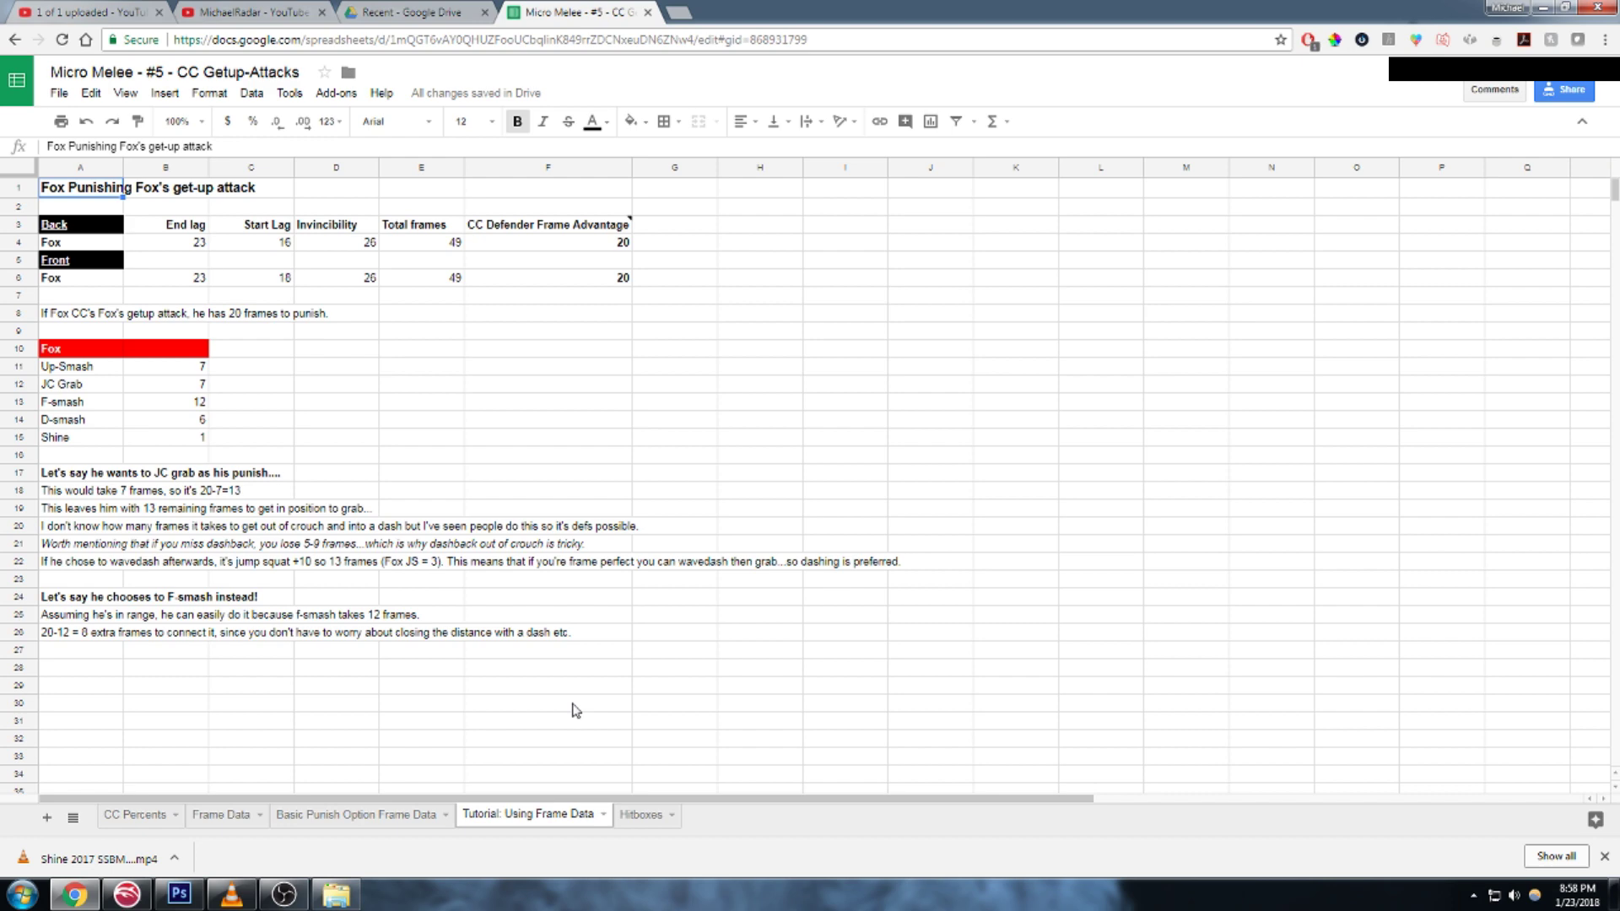
left_click(642, 817)
Step: Point out the V1 and V2 hitbox columns on Hitboxes, then go to CC Percents
scroll(557, 489, "down", 3)
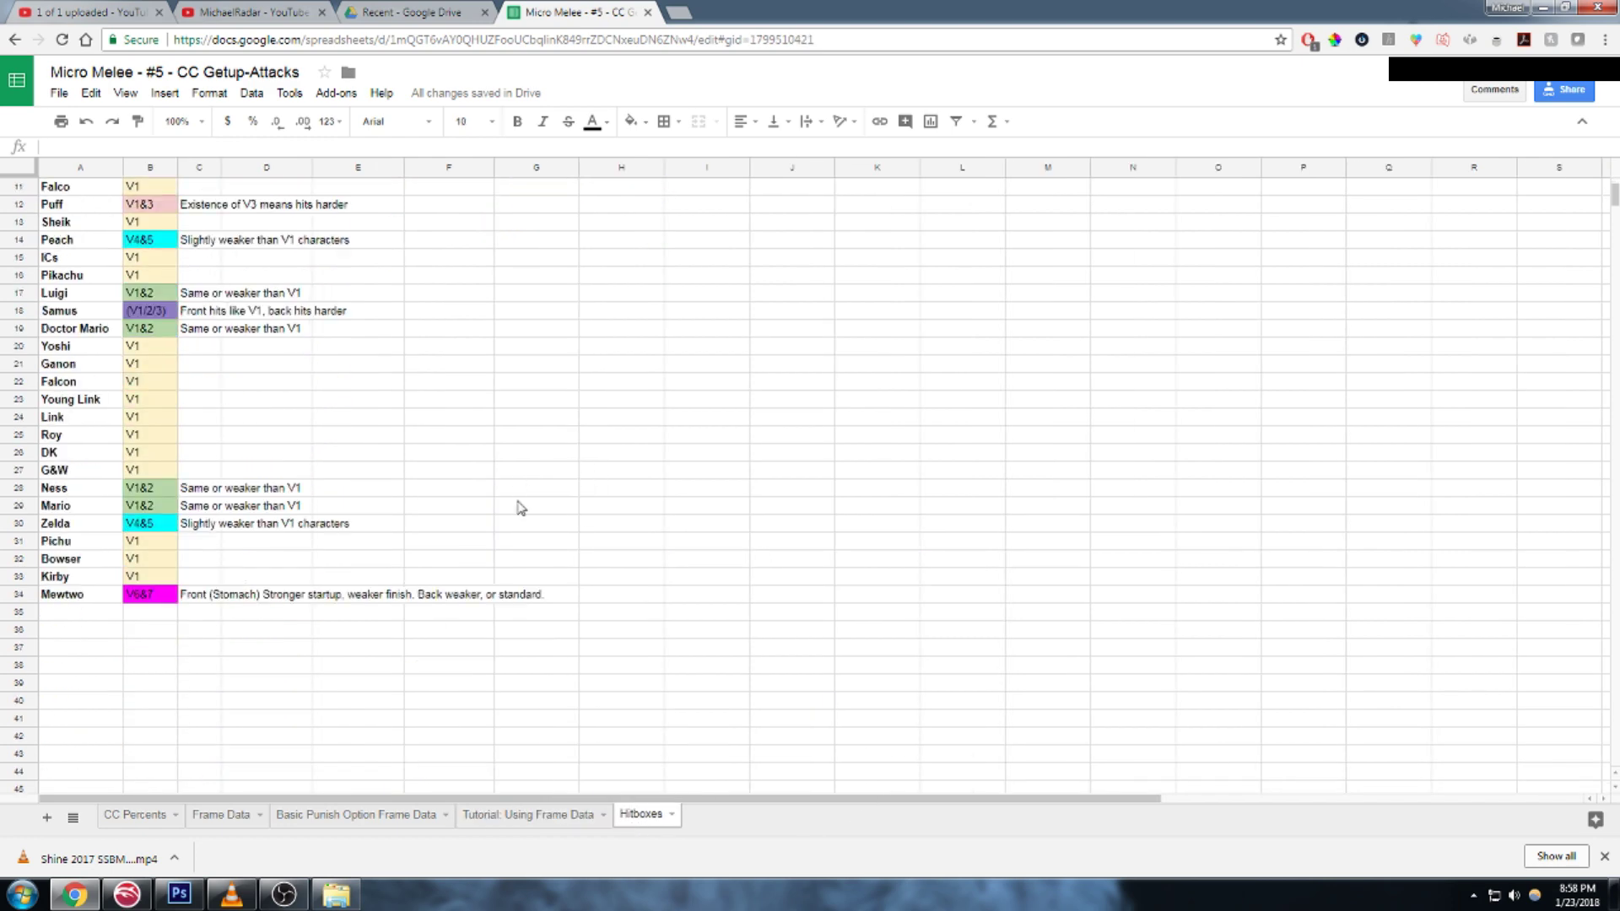
scroll(571, 629, "up", 2)
scroll(337, 641, "up", 1)
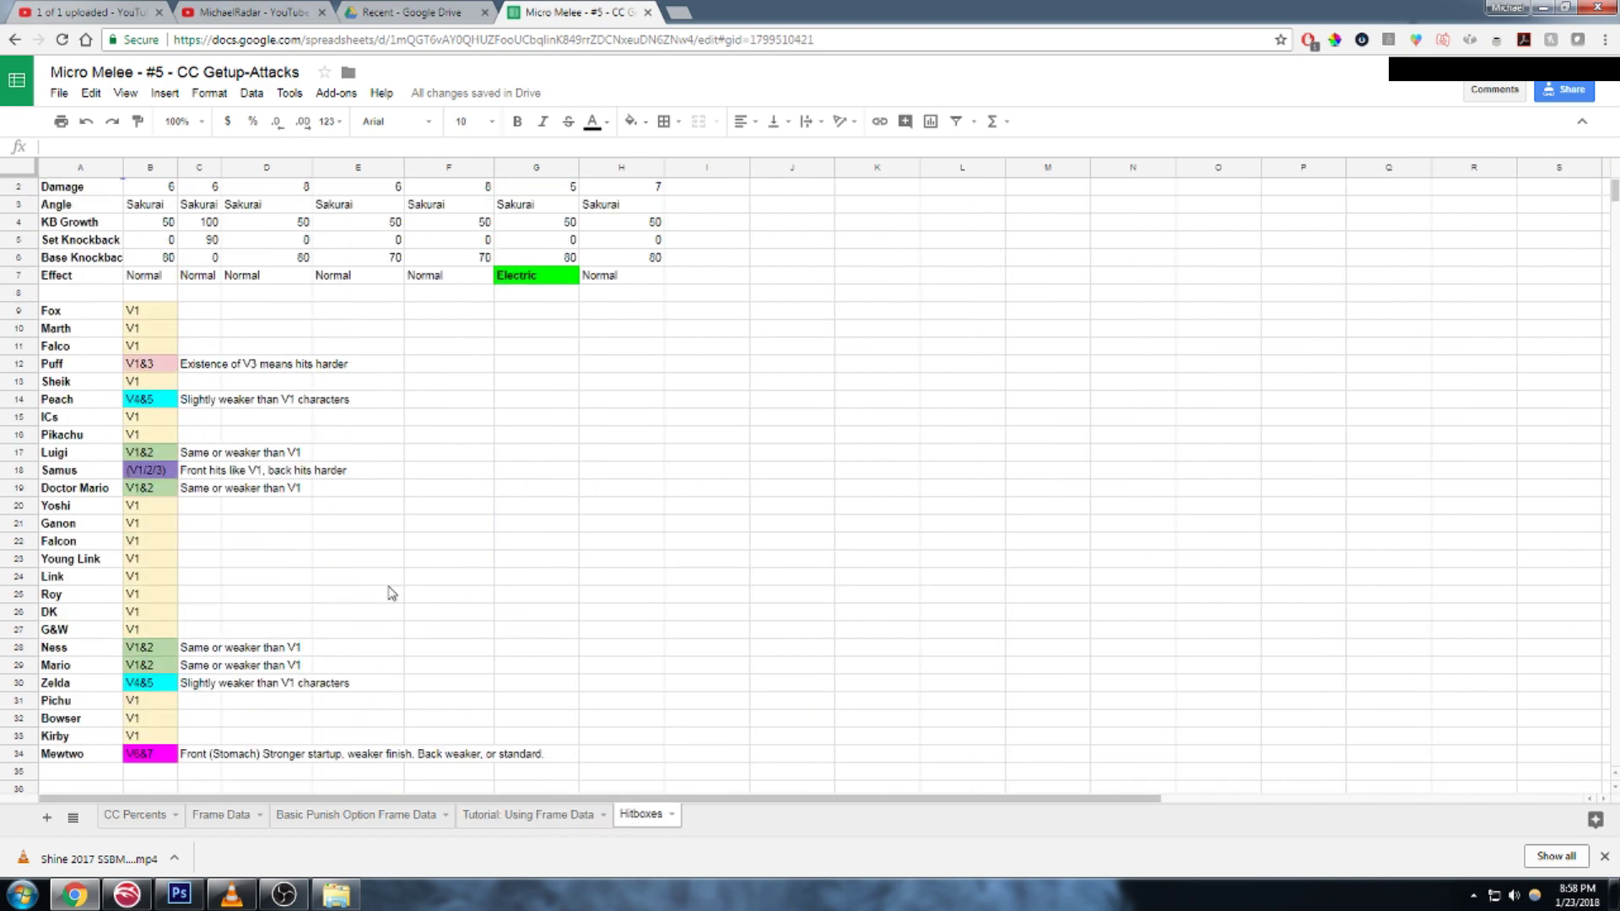
scroll(432, 529, "up", 1)
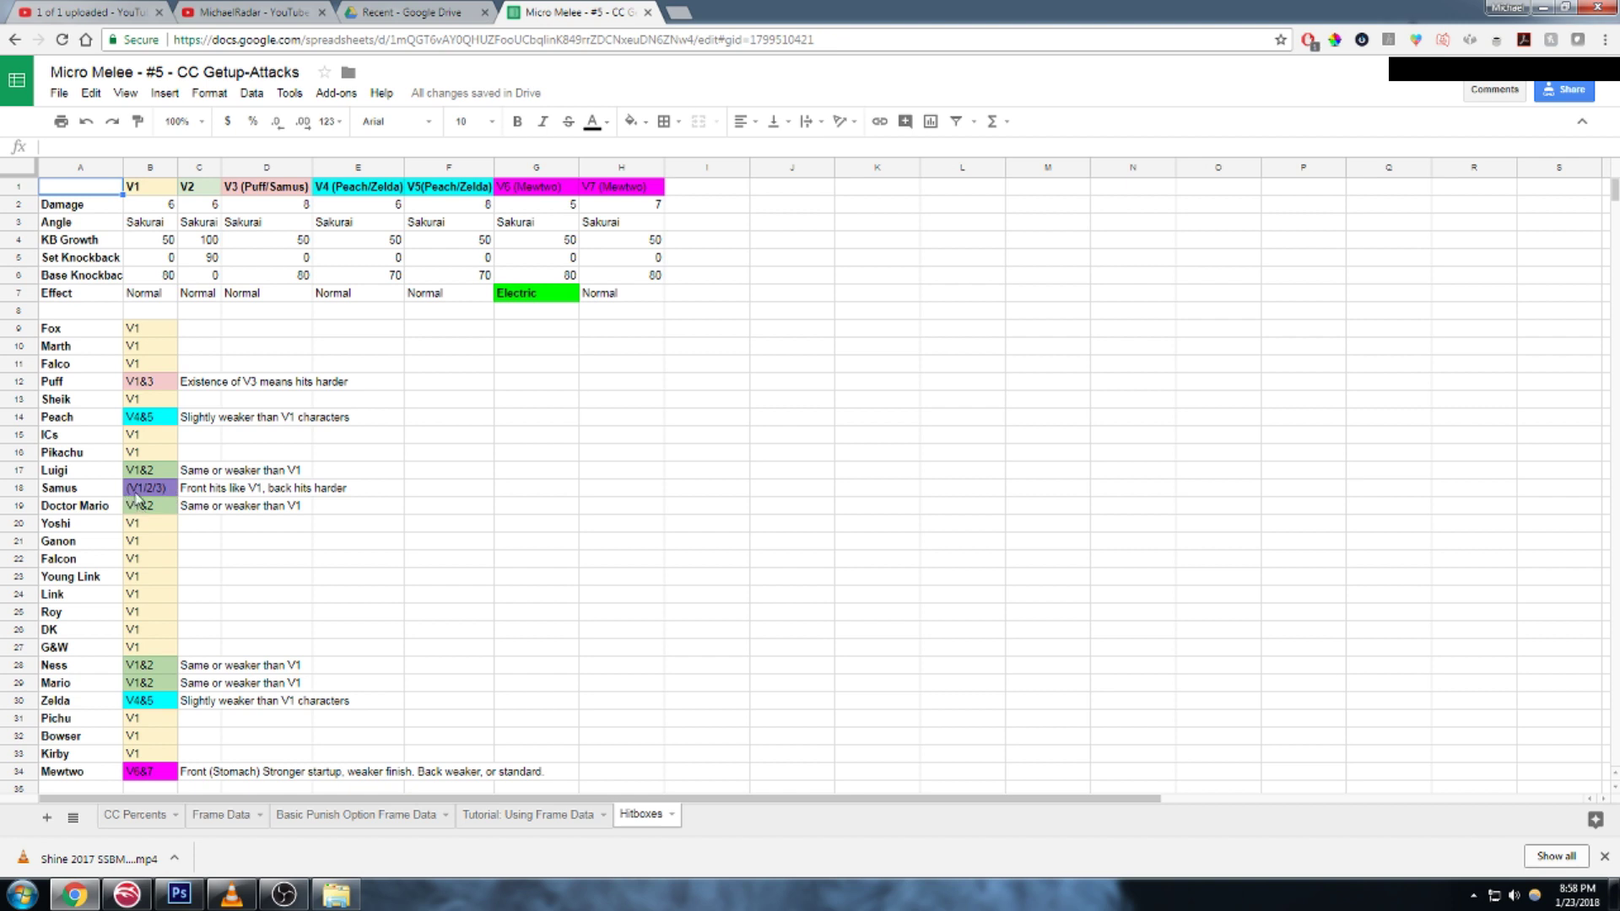
left_click(166, 187)
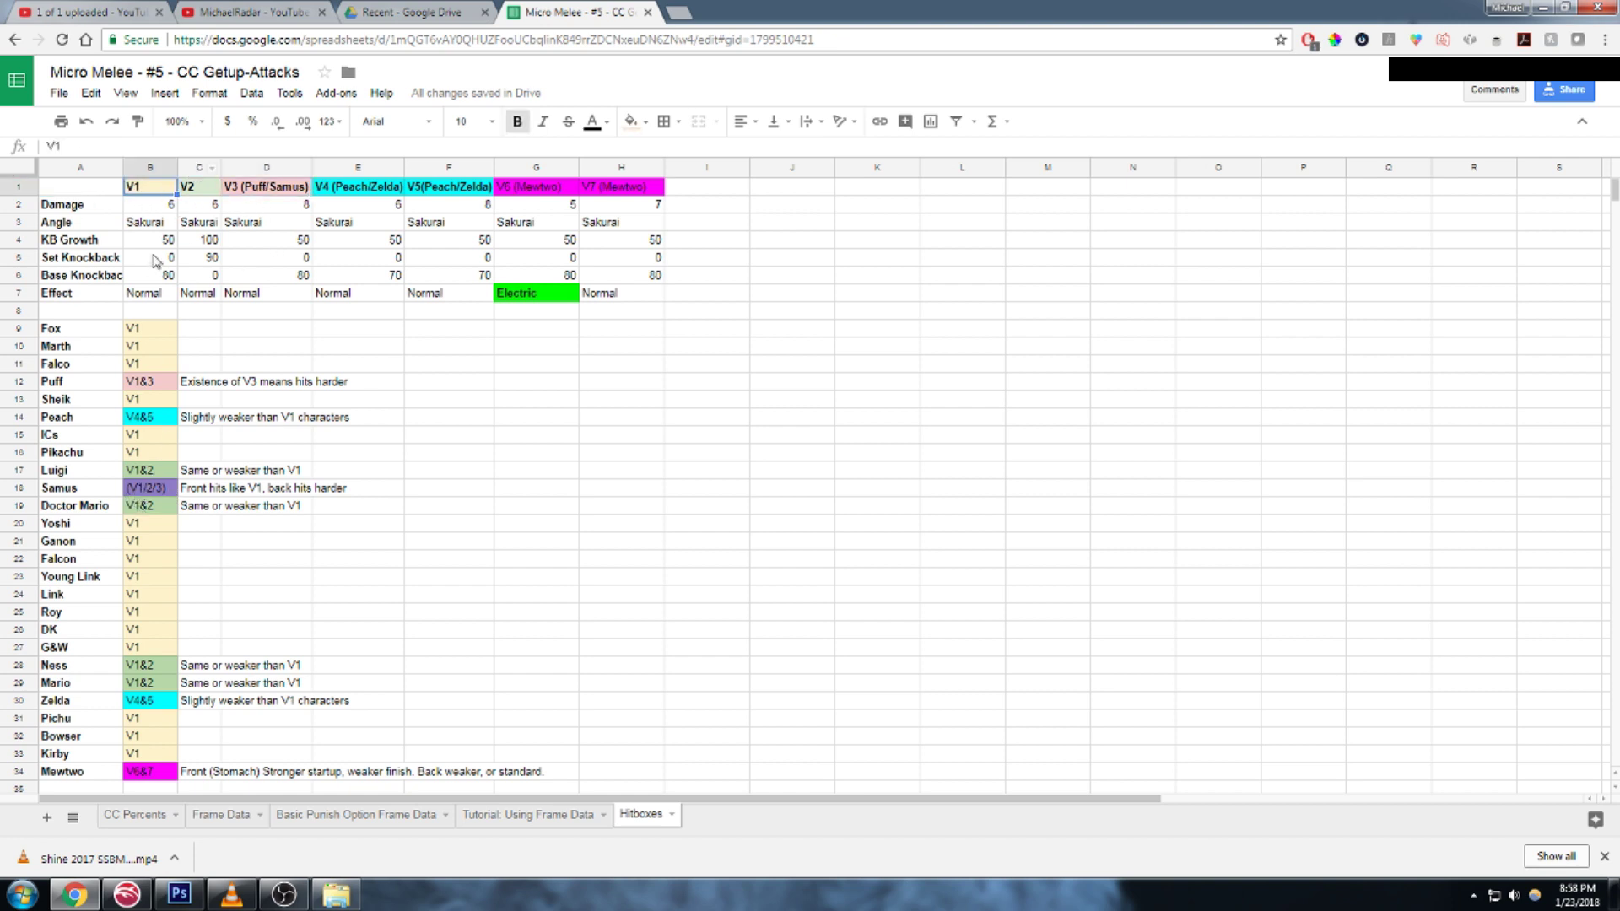
left_click(205, 193)
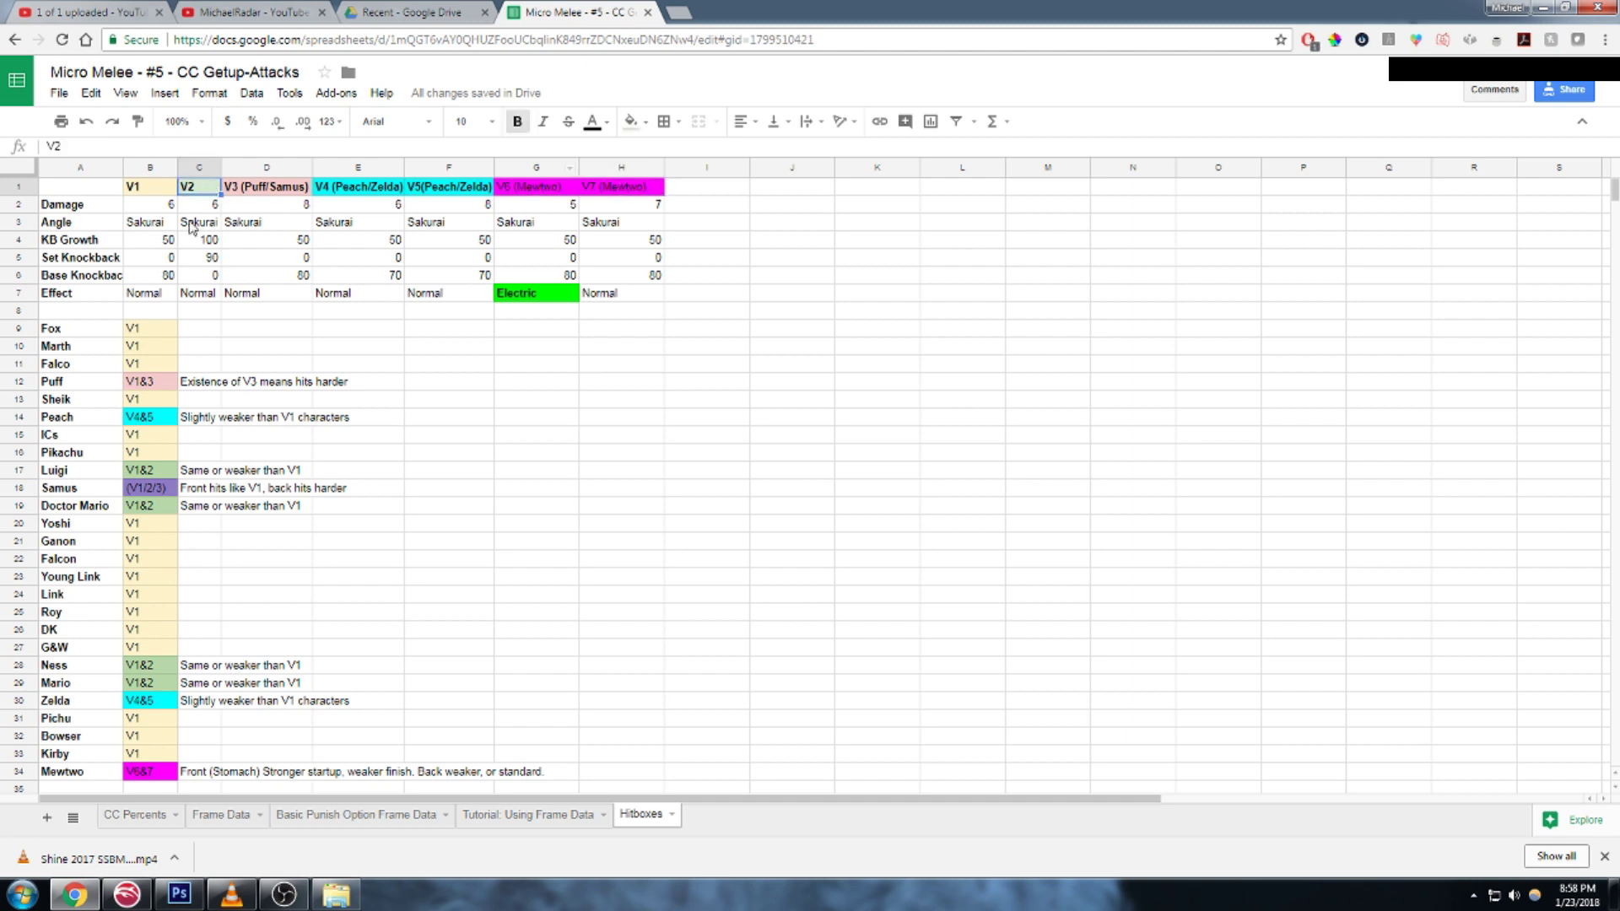
left_click(150, 816)
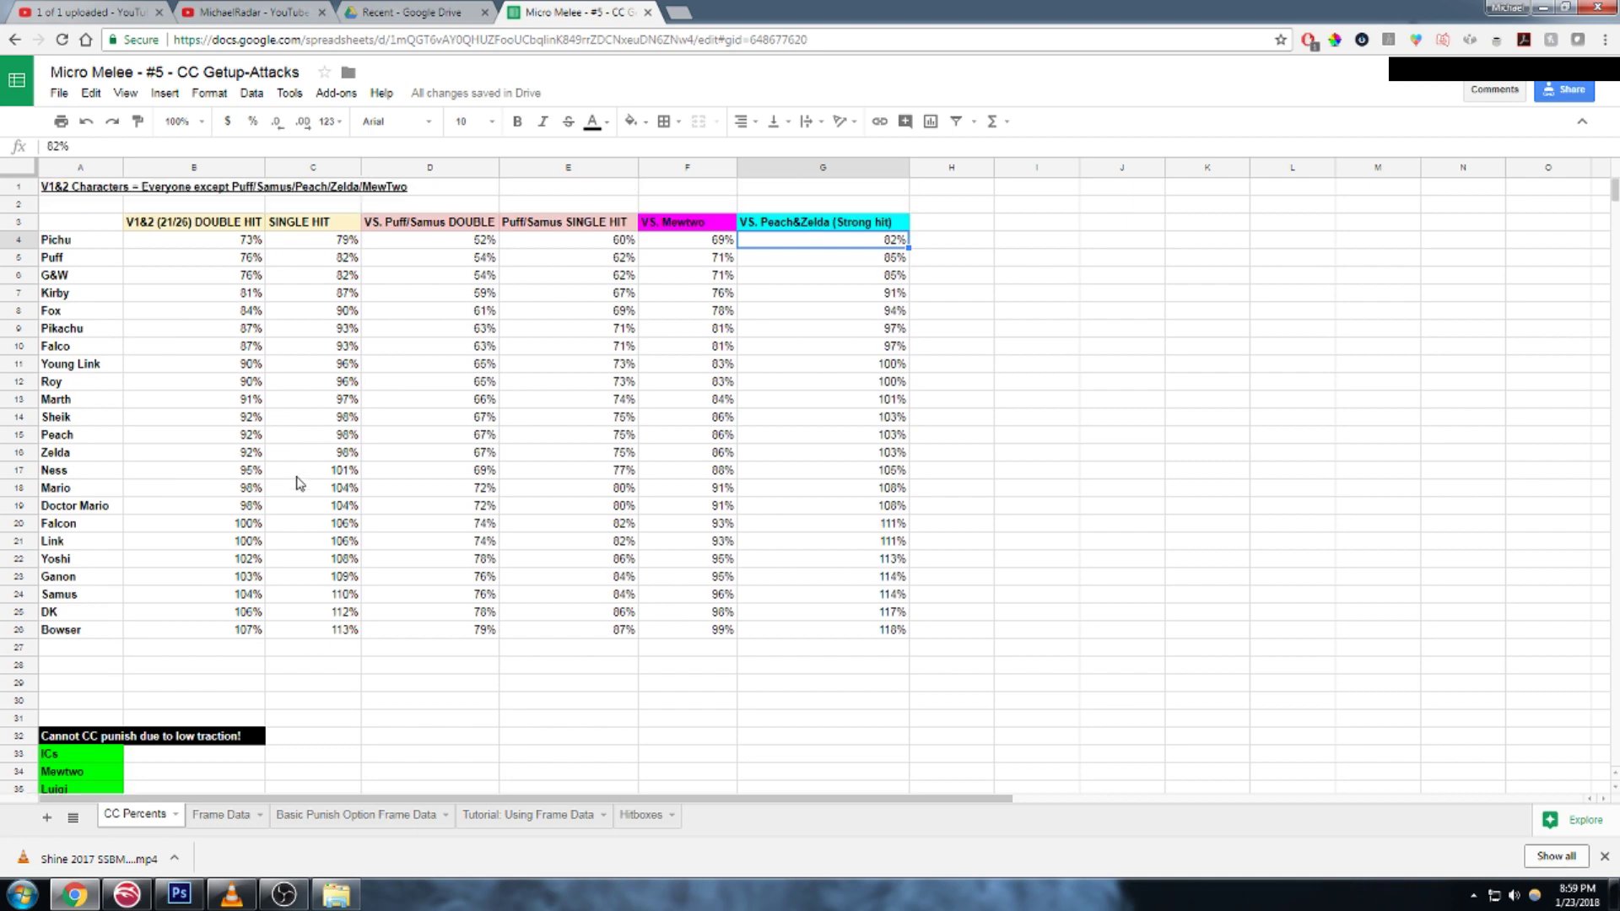
Step: Point out the V1&2 Characters note, revisit Hitboxes, then start a new tab toward ikneedata.com
left_click(78, 189)
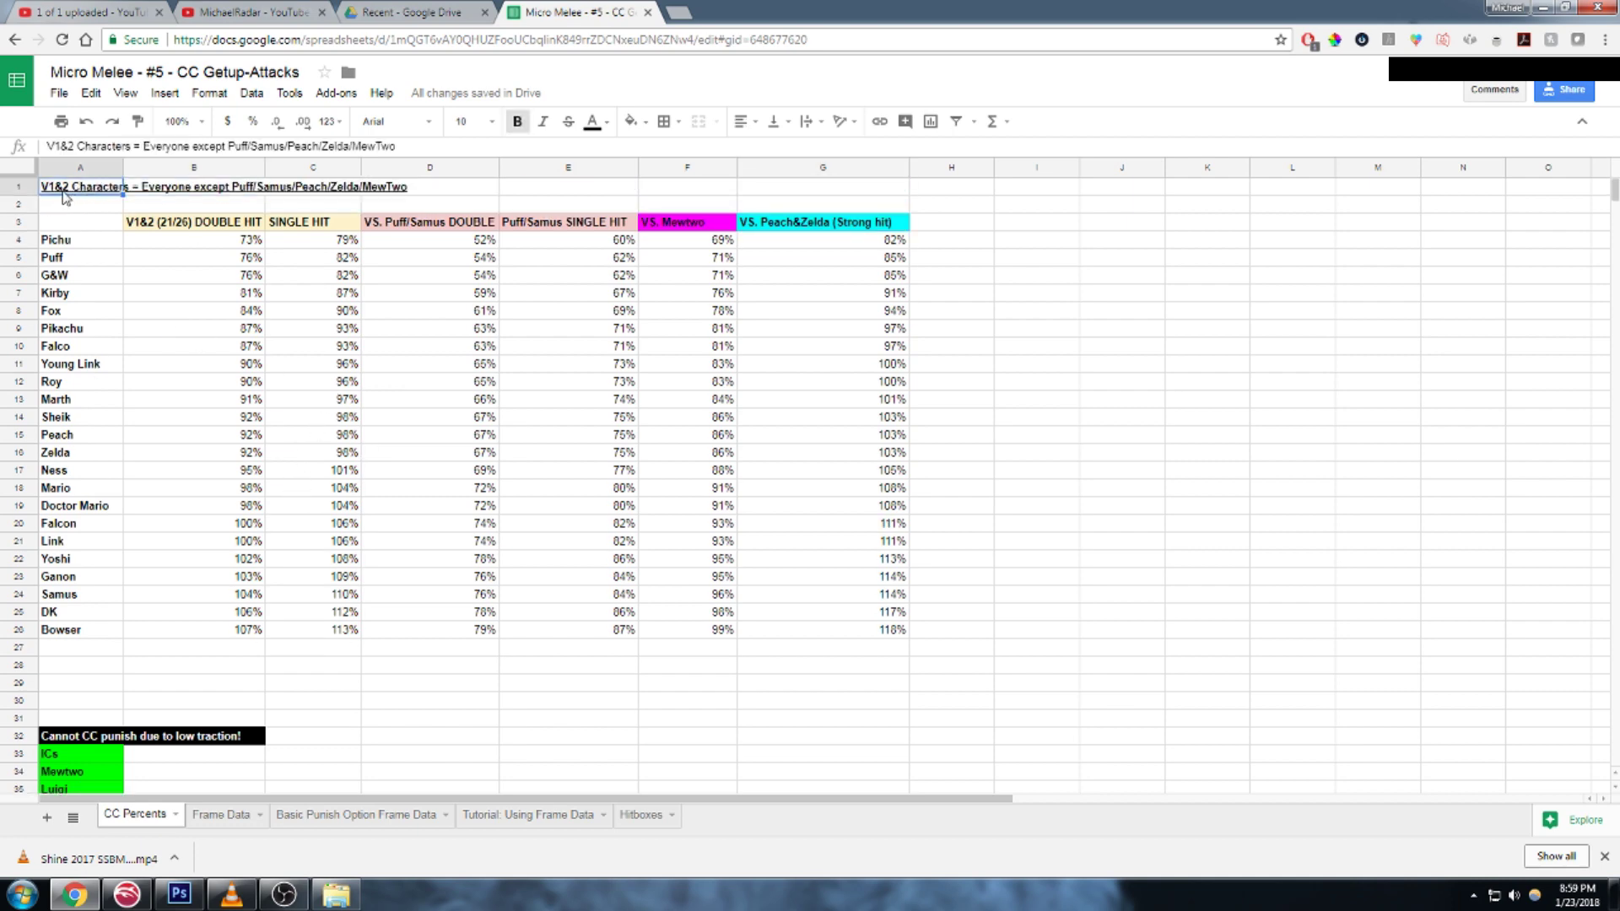
scroll(285, 681, "down", 3)
left_click(641, 814)
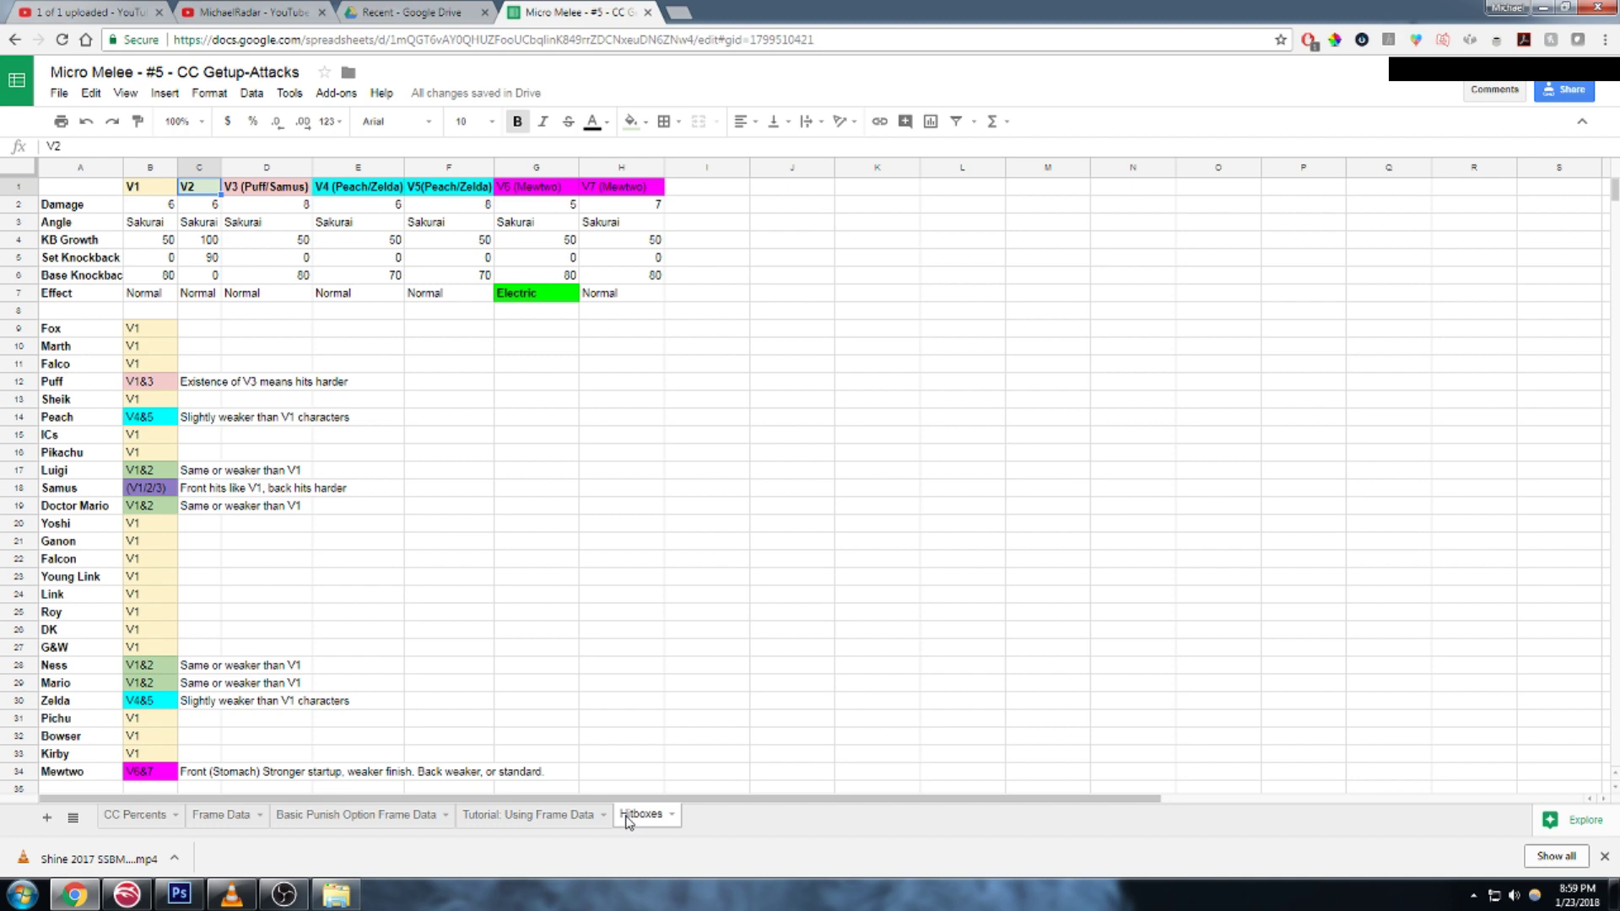
scroll(405, 579, "down", 4)
scroll(359, 573, "up", 4)
left_click(685, 10)
type("ikneedata.com/calculator.html")
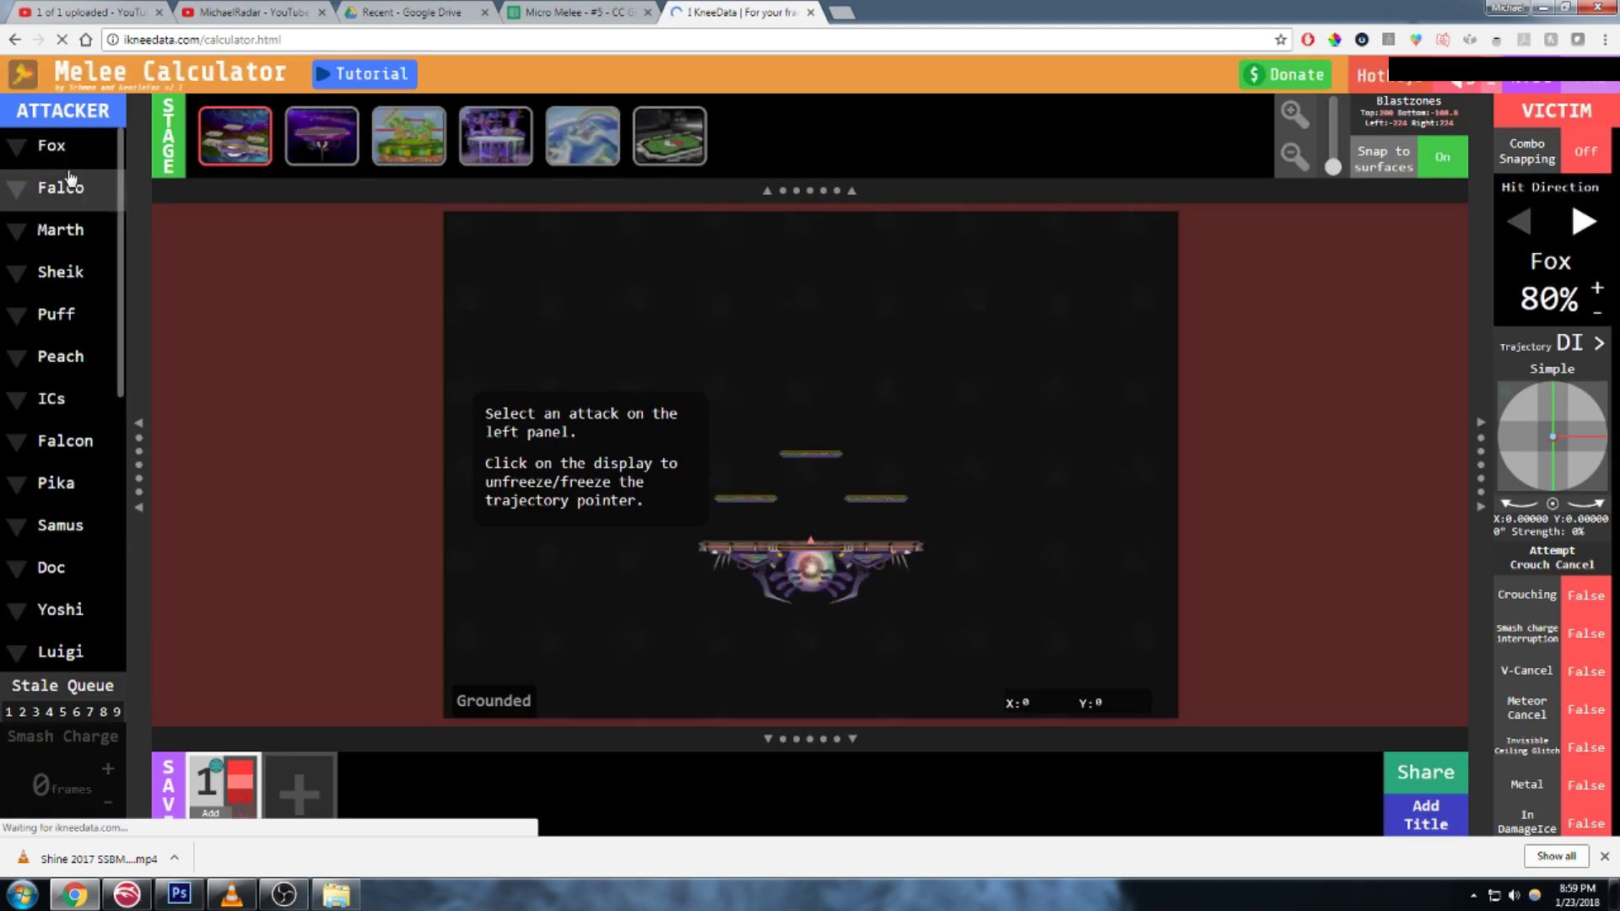
Step: Load Falco's floor front_hit2 id2 against a crouching Fox holding up-left DI
left_click(68, 184)
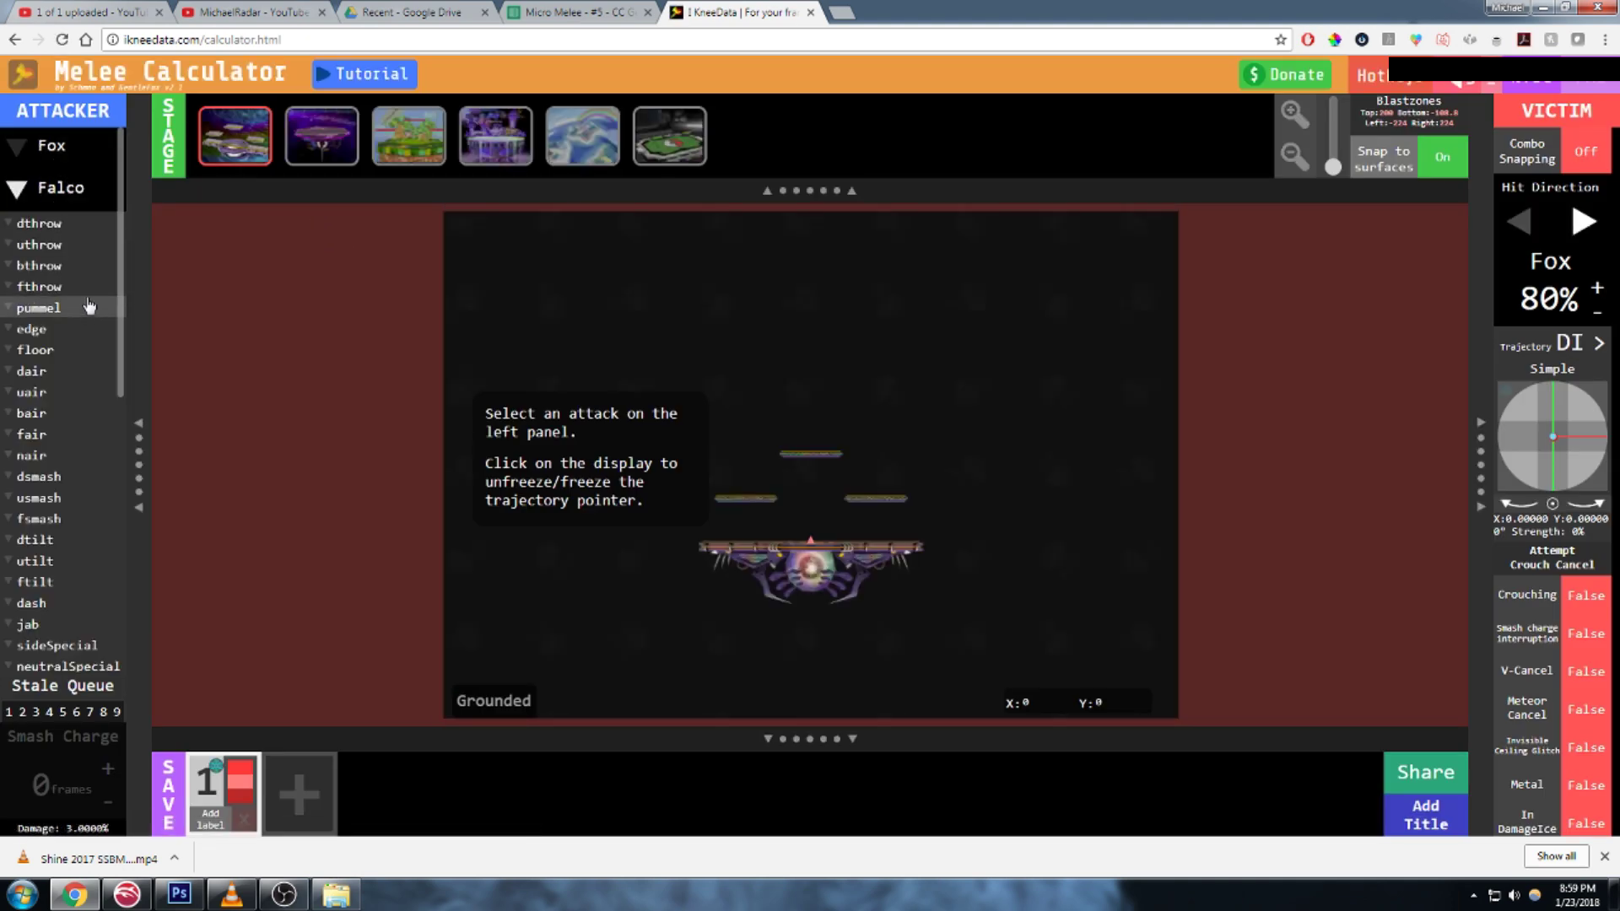
left_click(74, 352)
left_click(55, 371)
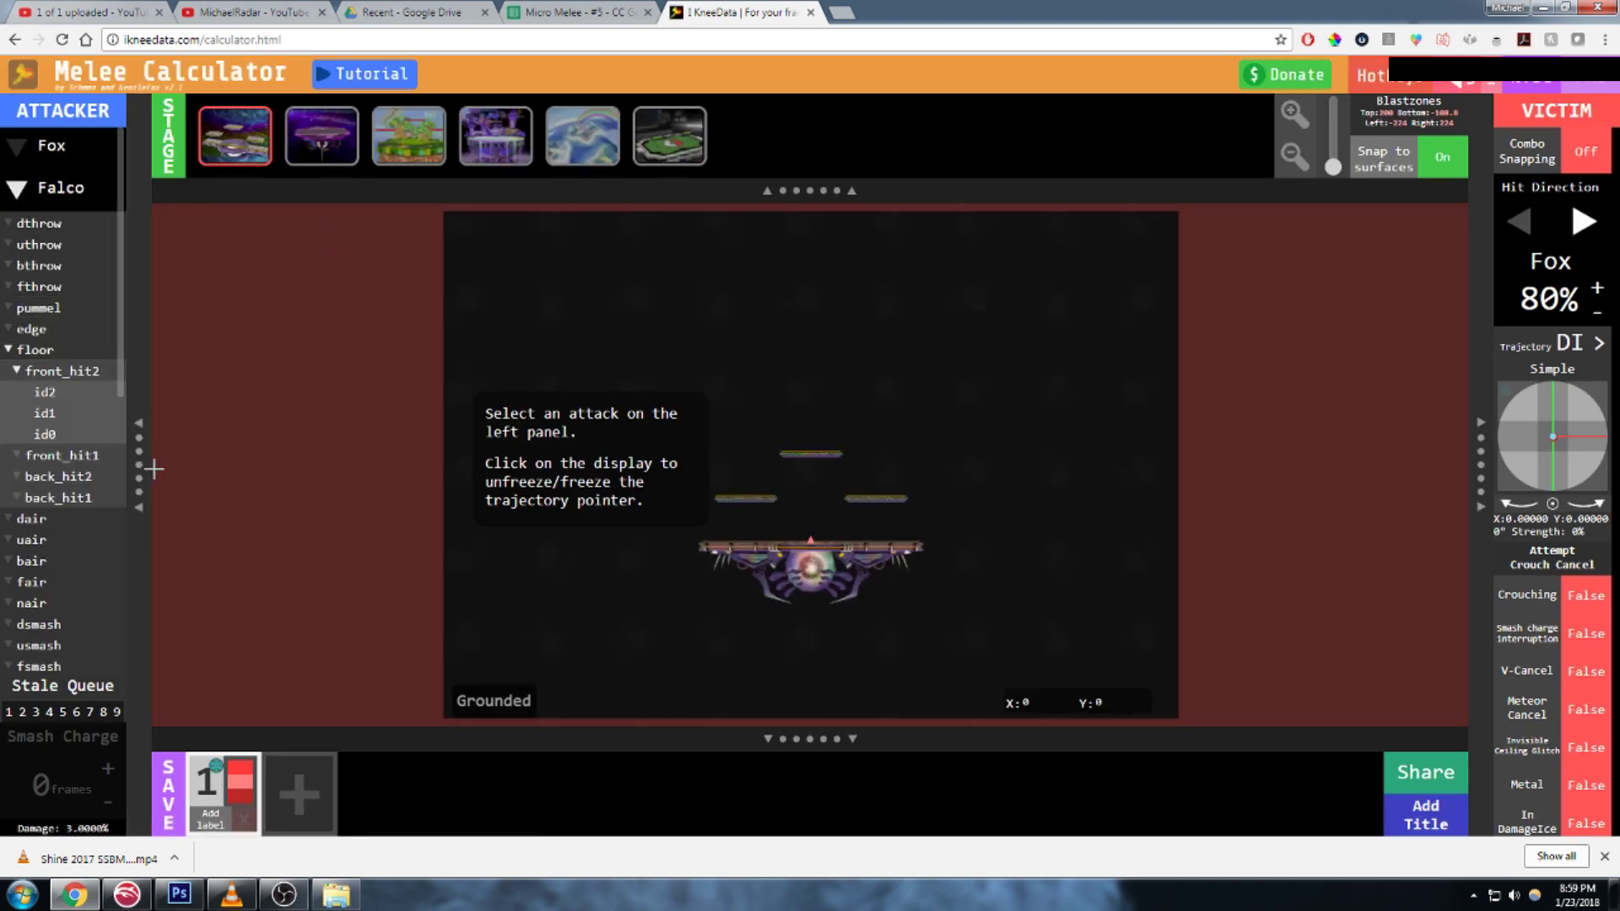
left_click(45, 394)
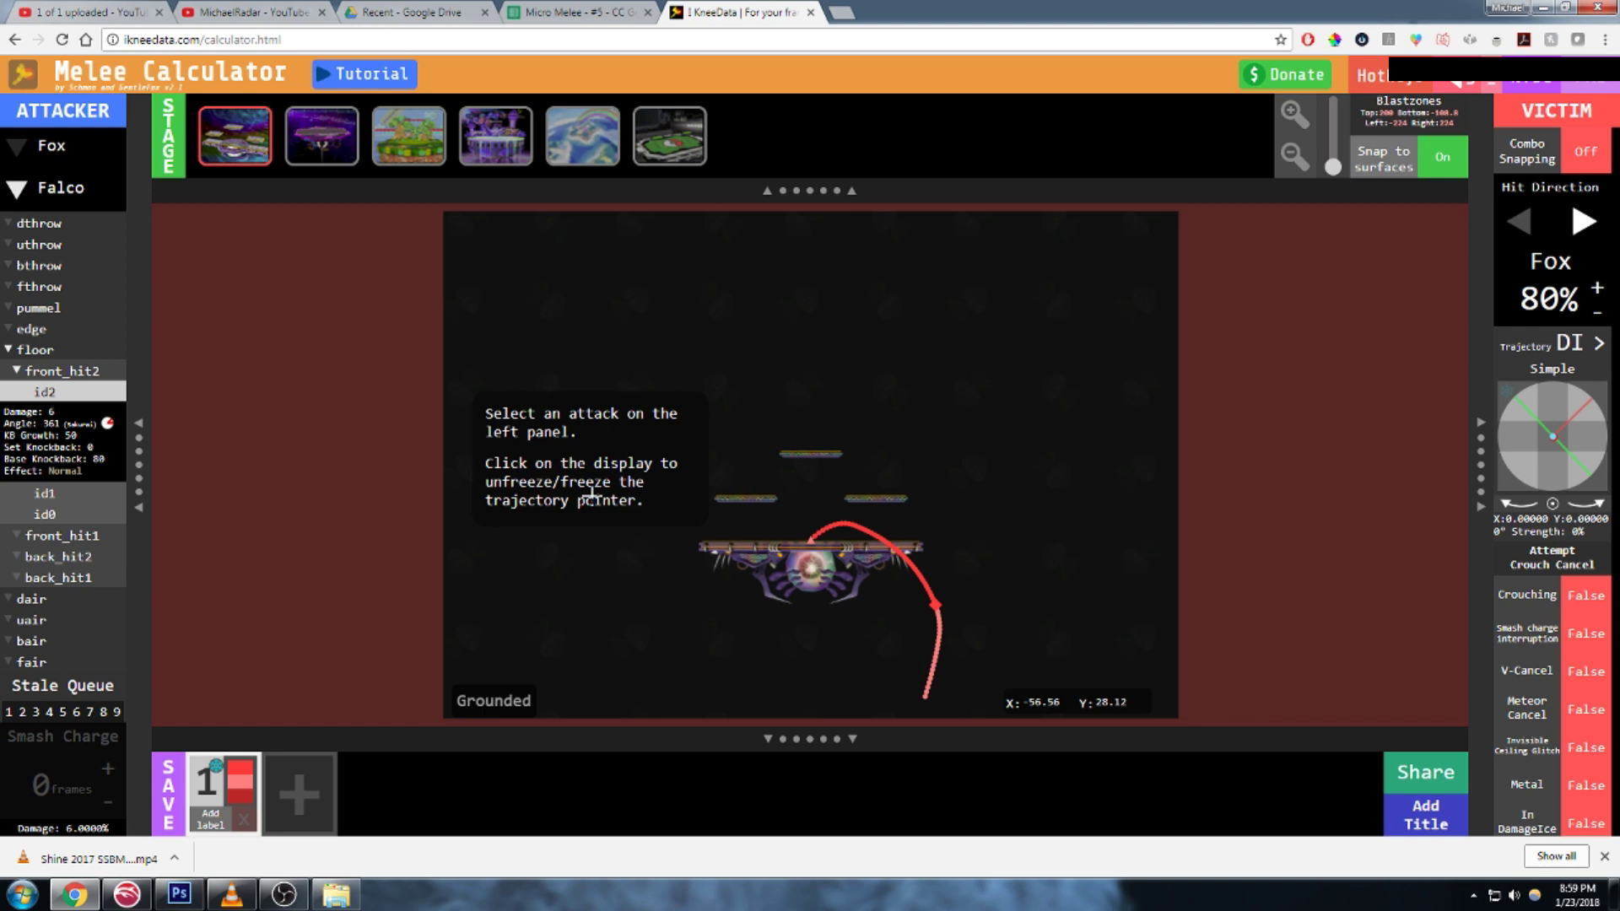
left_click(1521, 392)
left_click(1587, 595)
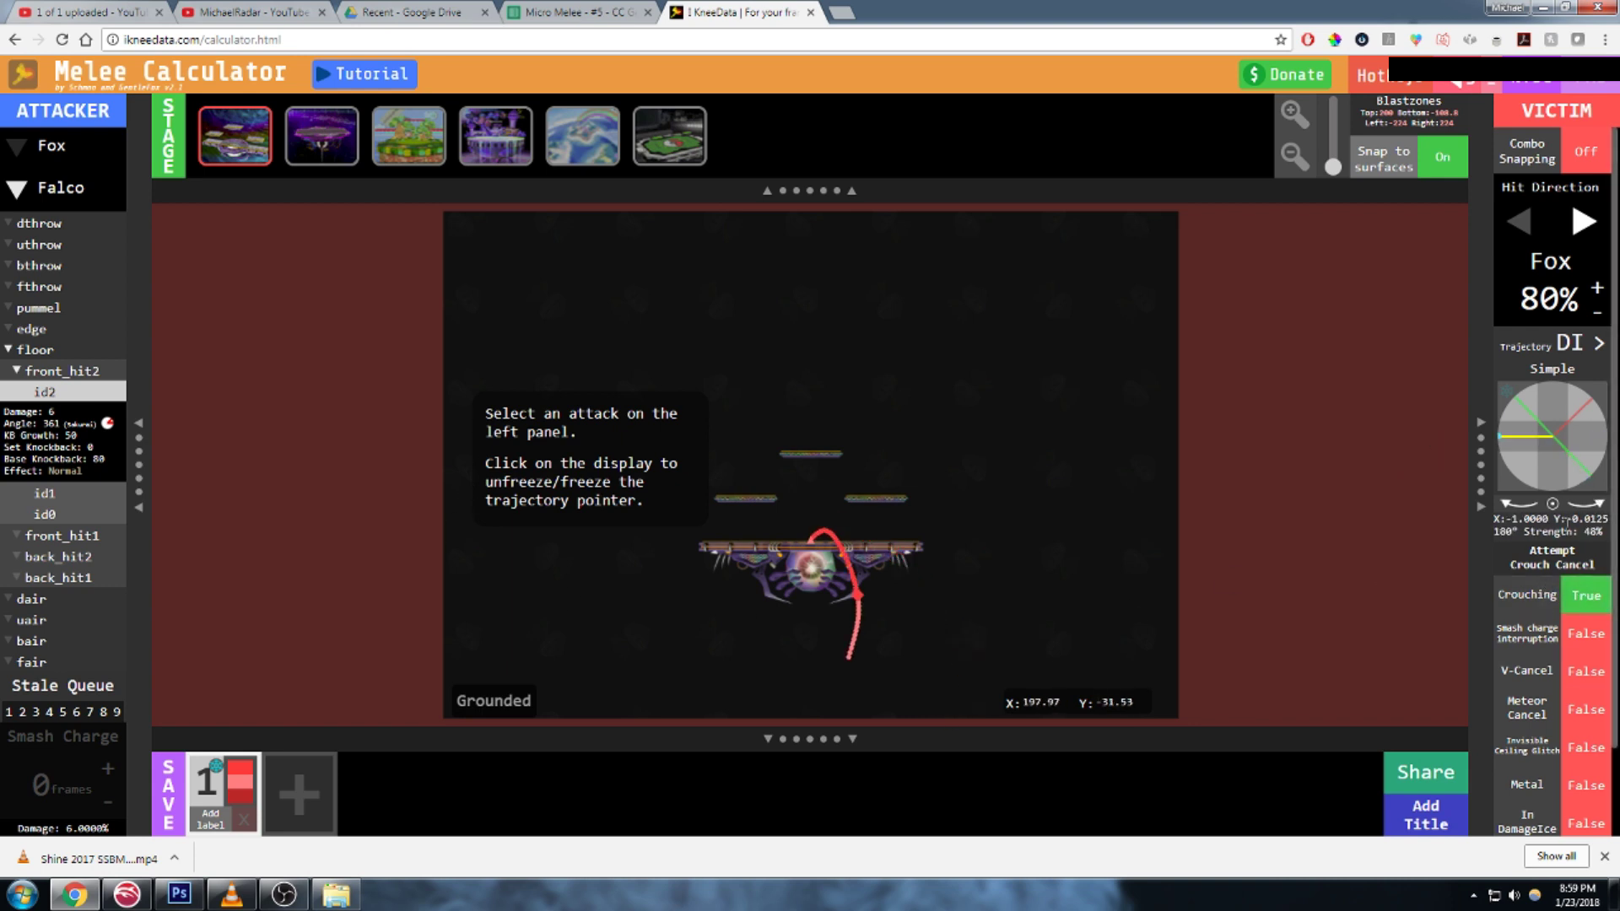
Step: Try ASDI aimed down and SDI with 2 inputs, then return to trajectory DI
left_click(1599, 343)
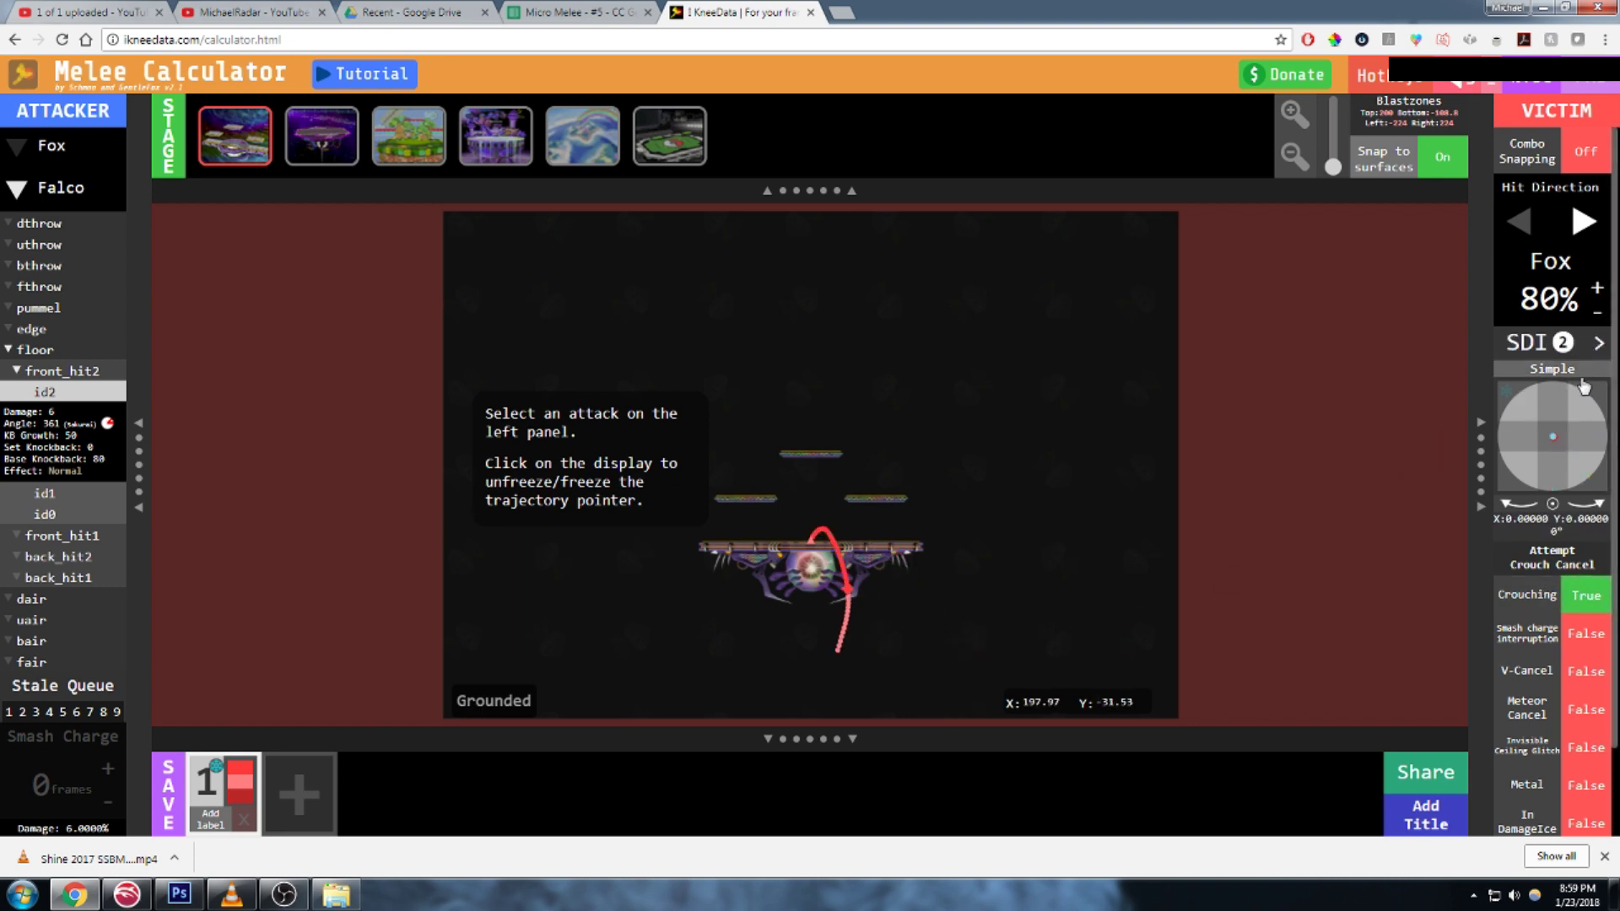
left_click(1599, 343)
left_click(1556, 496)
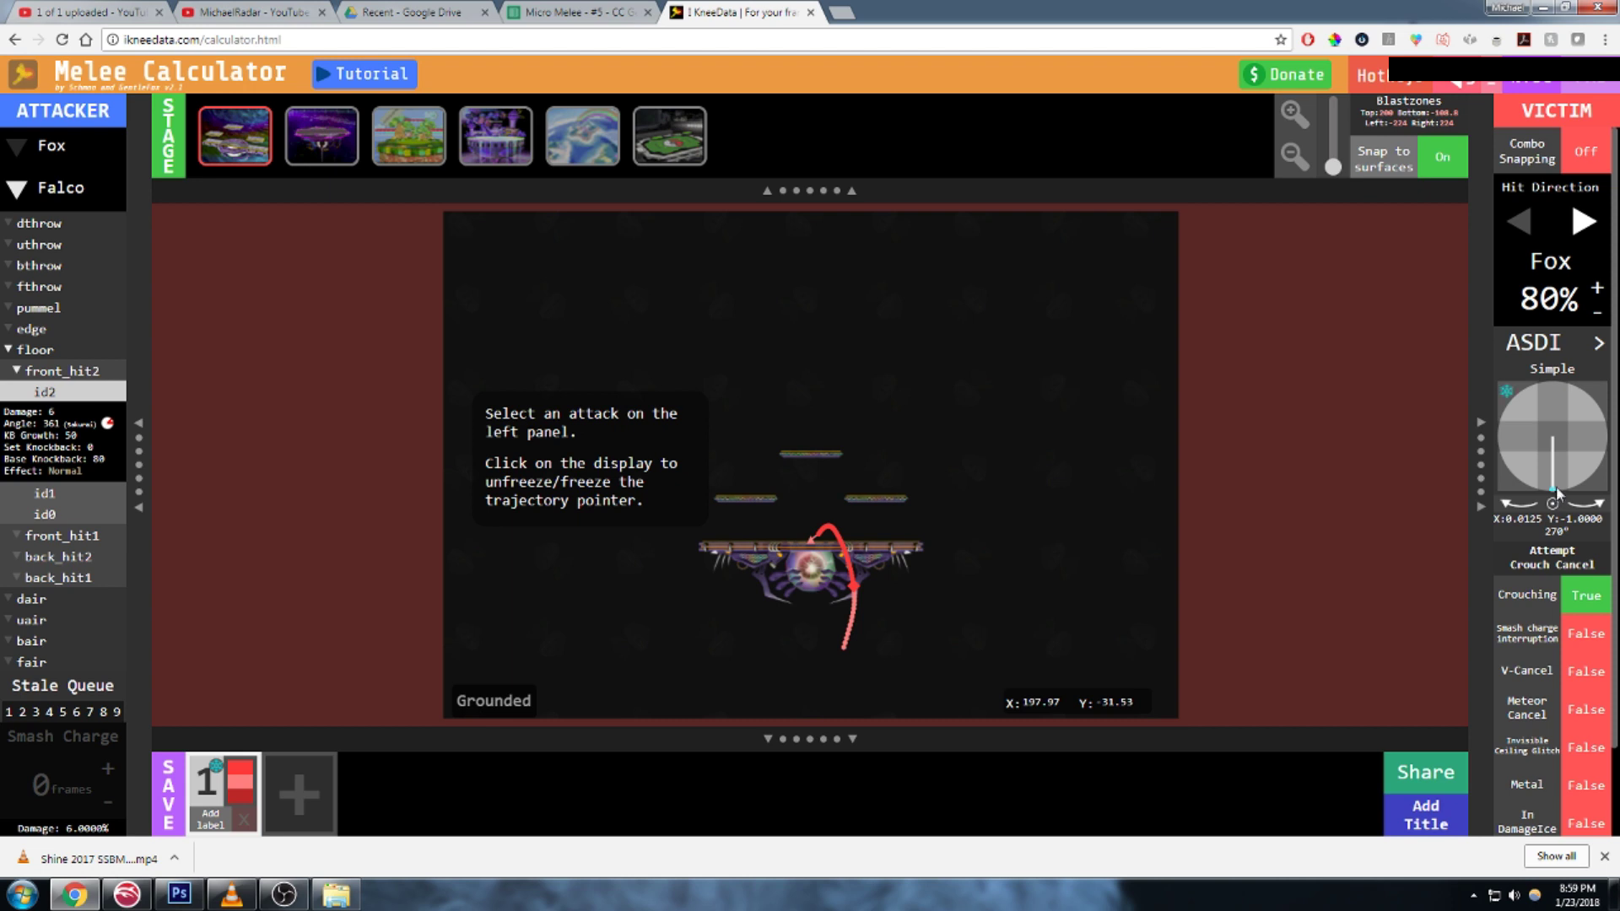
left_click(1599, 342)
left_click(1599, 343)
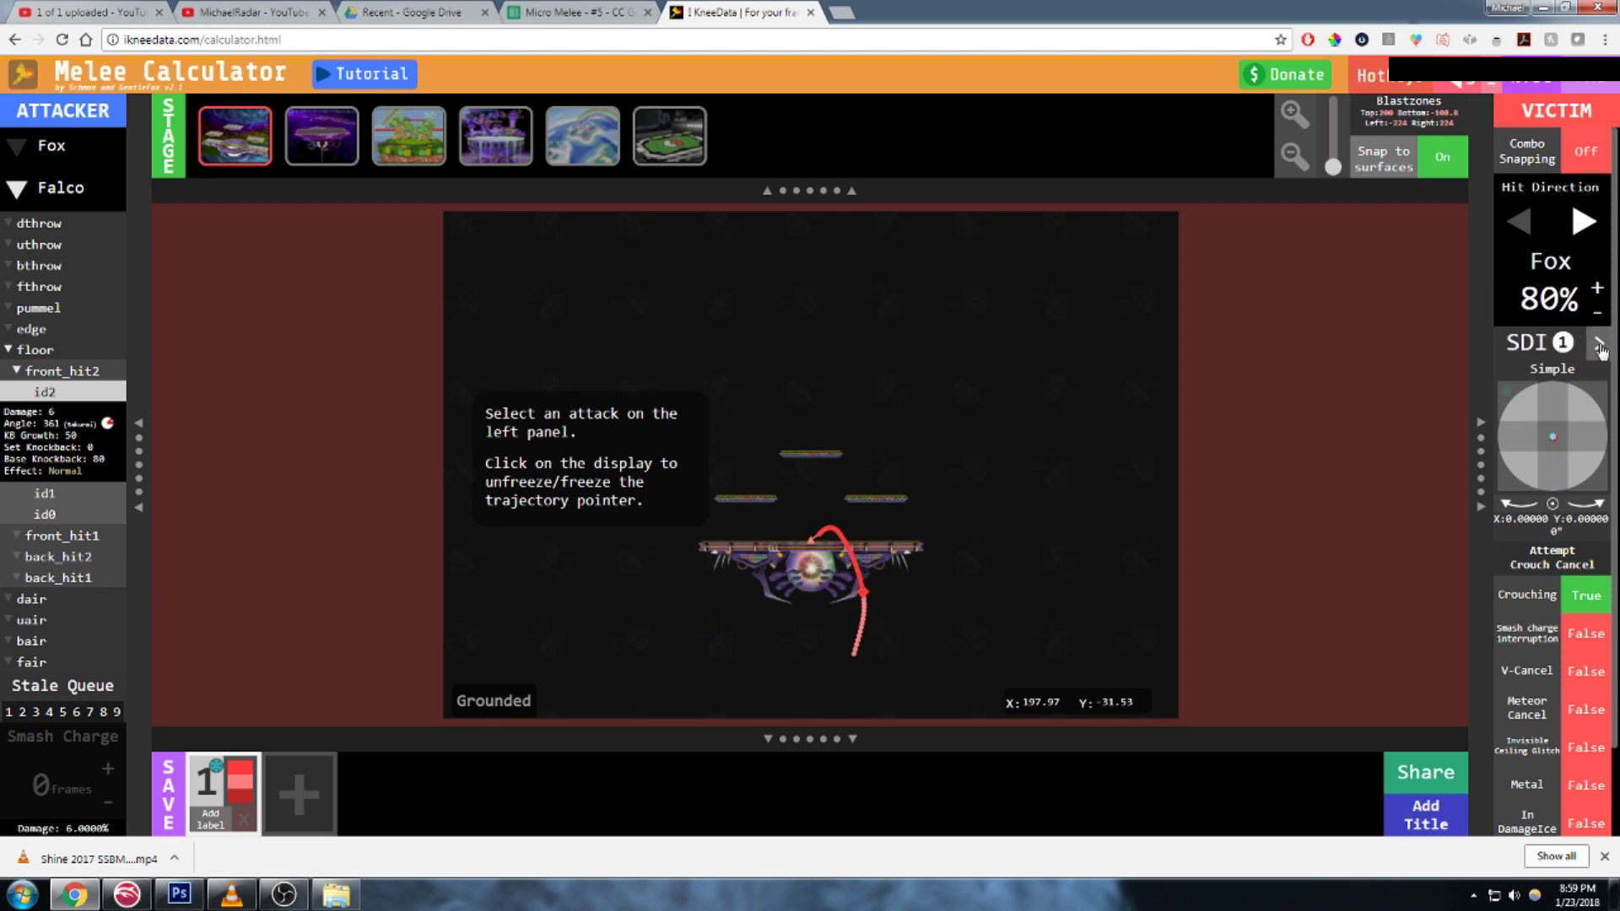
left_click(1599, 343)
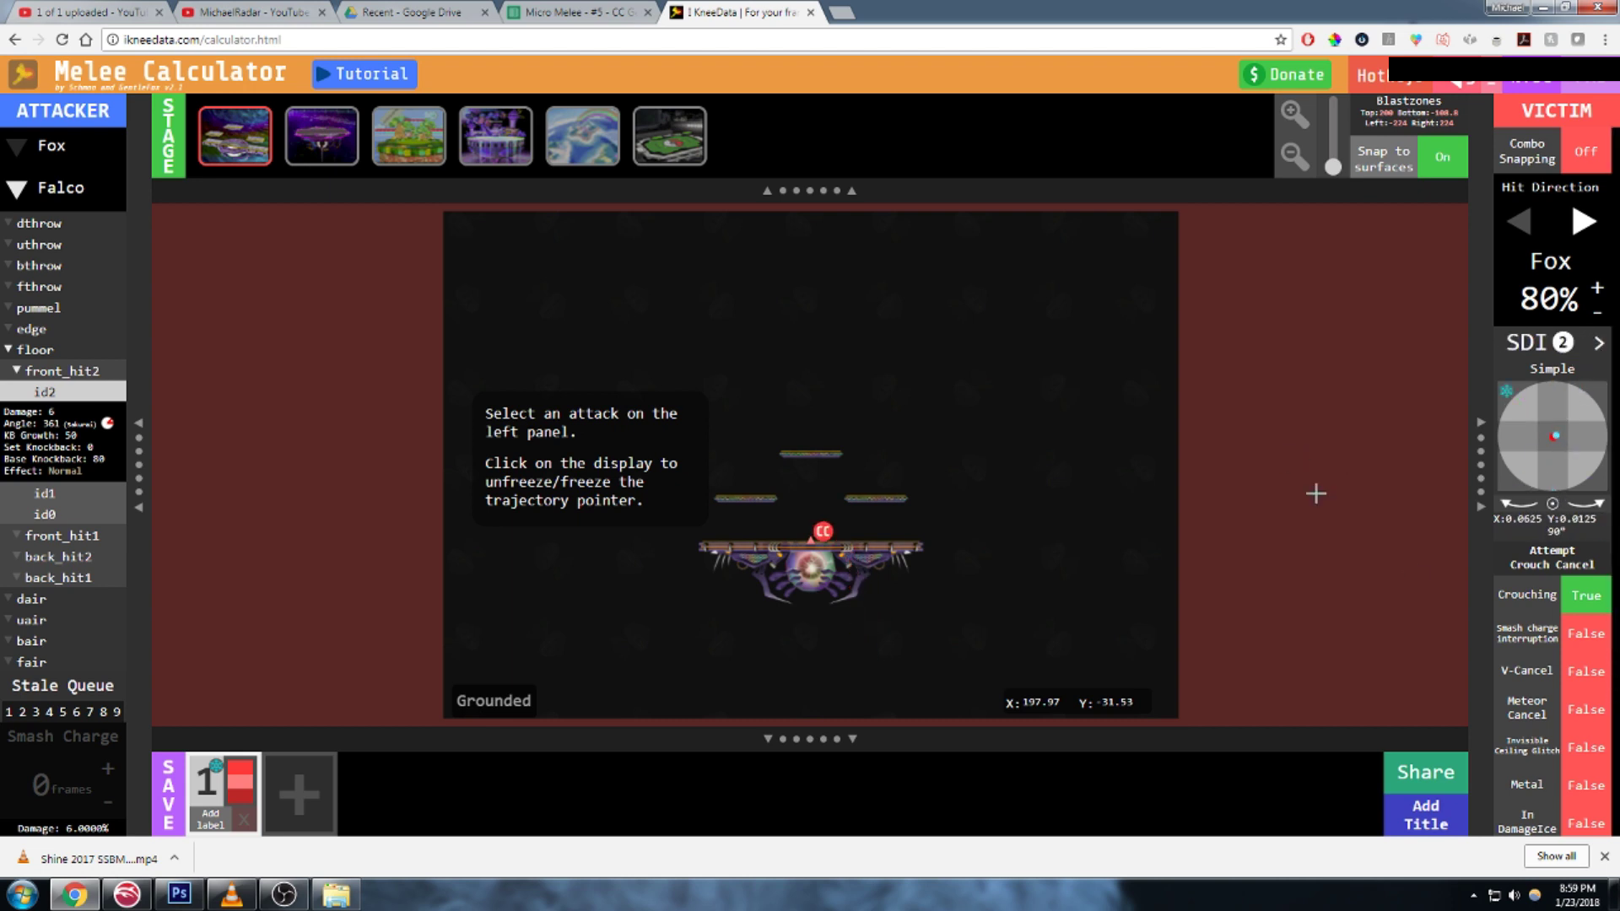
left_click(1599, 342)
left_click(1599, 342)
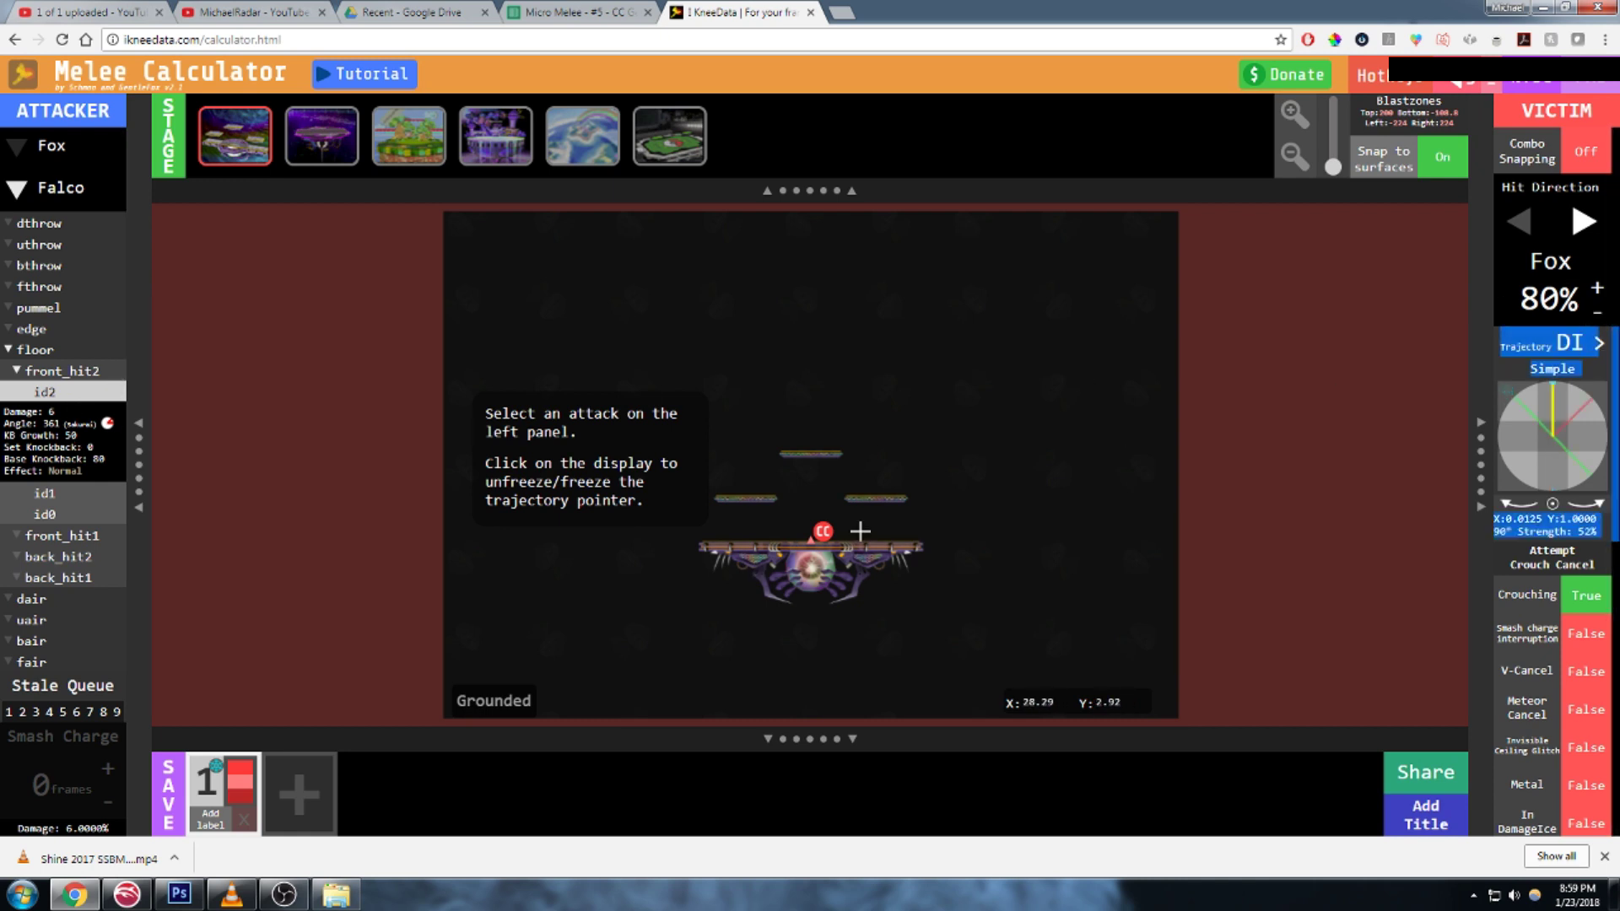
Step: Raise victim Fox's percent to 90% and angle the trajectory DI to 52°
mouse_move(823, 540)
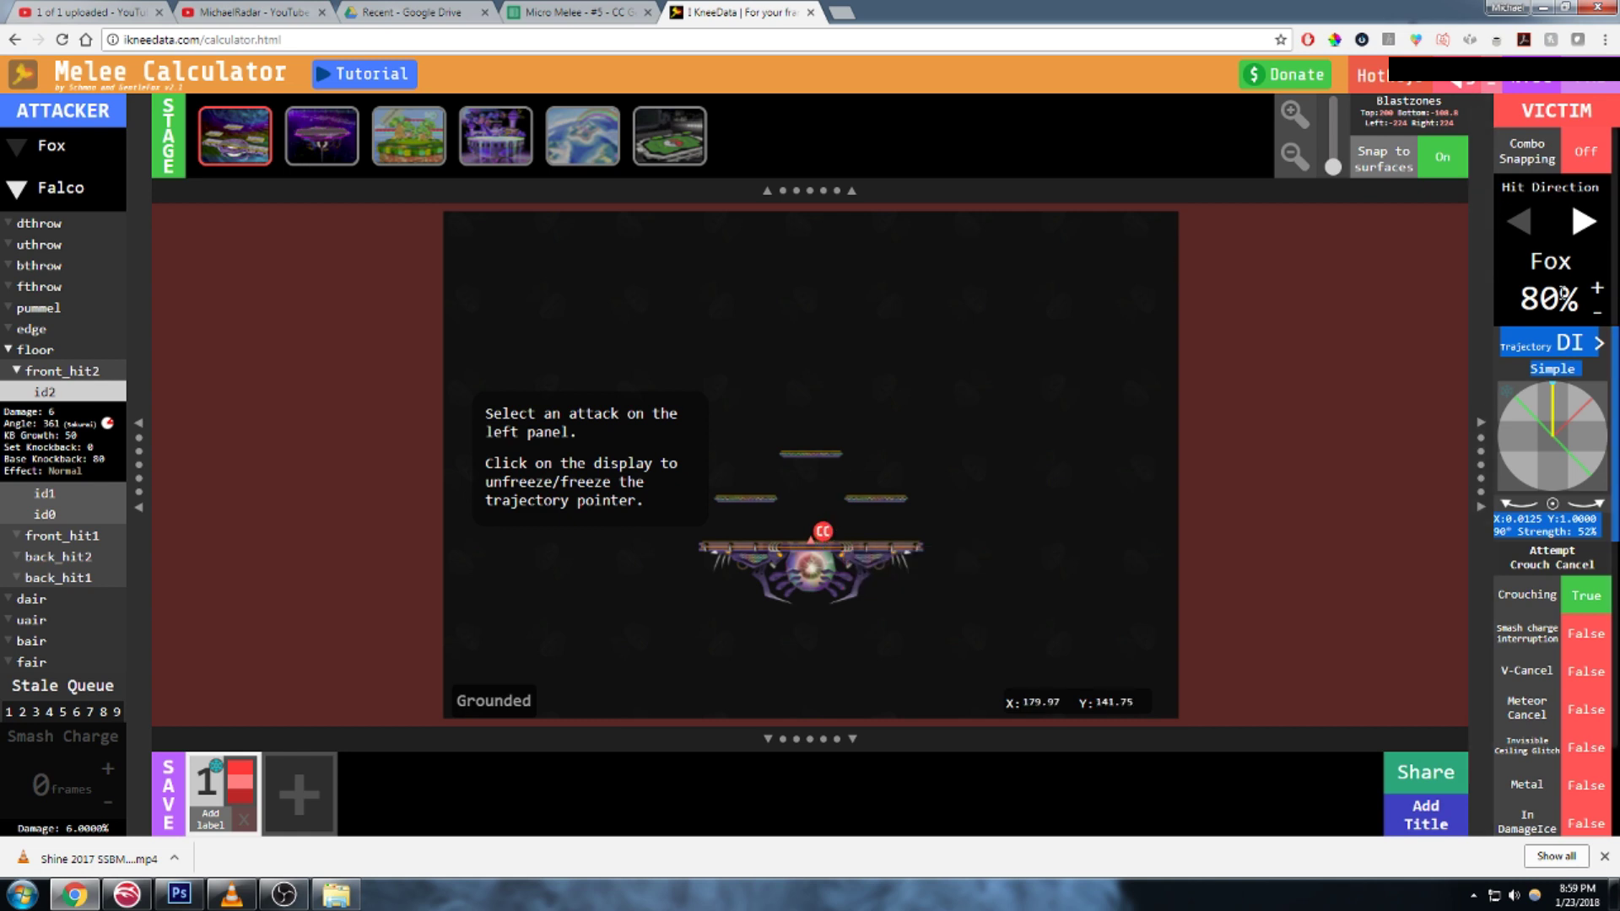
left_click(1590, 297)
left_click(1592, 295)
left_click(1593, 295)
left_click(1592, 296)
left_click(1592, 296)
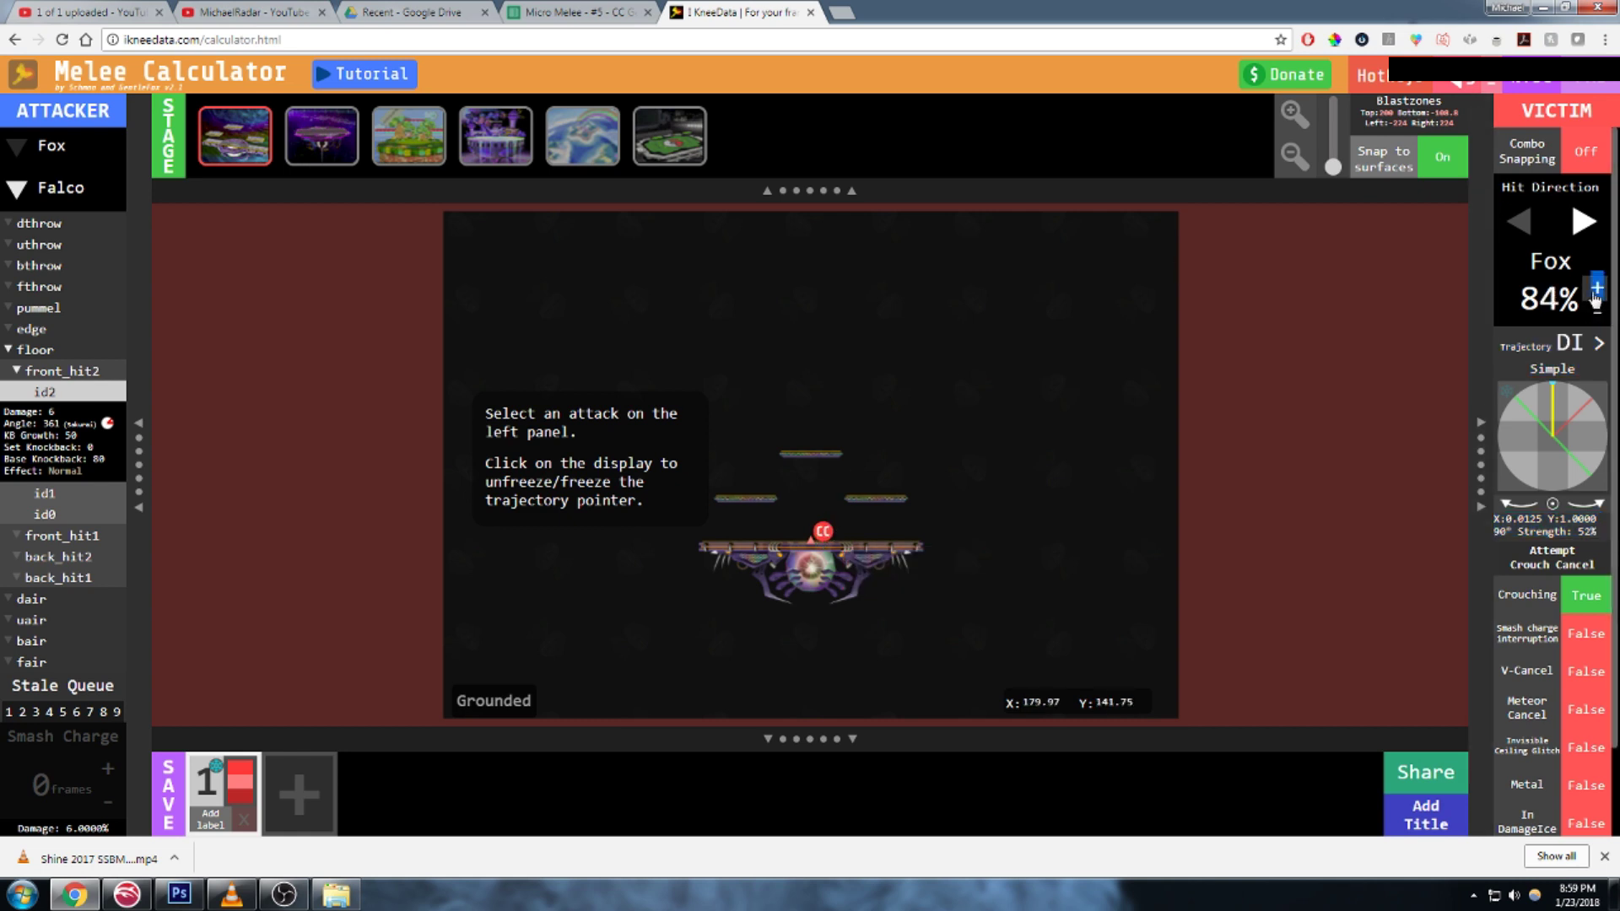
left_click(1593, 296)
left_click(1594, 295)
left_click(1595, 295)
left_click(1595, 295)
left_click(1595, 296)
left_click(1595, 296)
left_click(1587, 395)
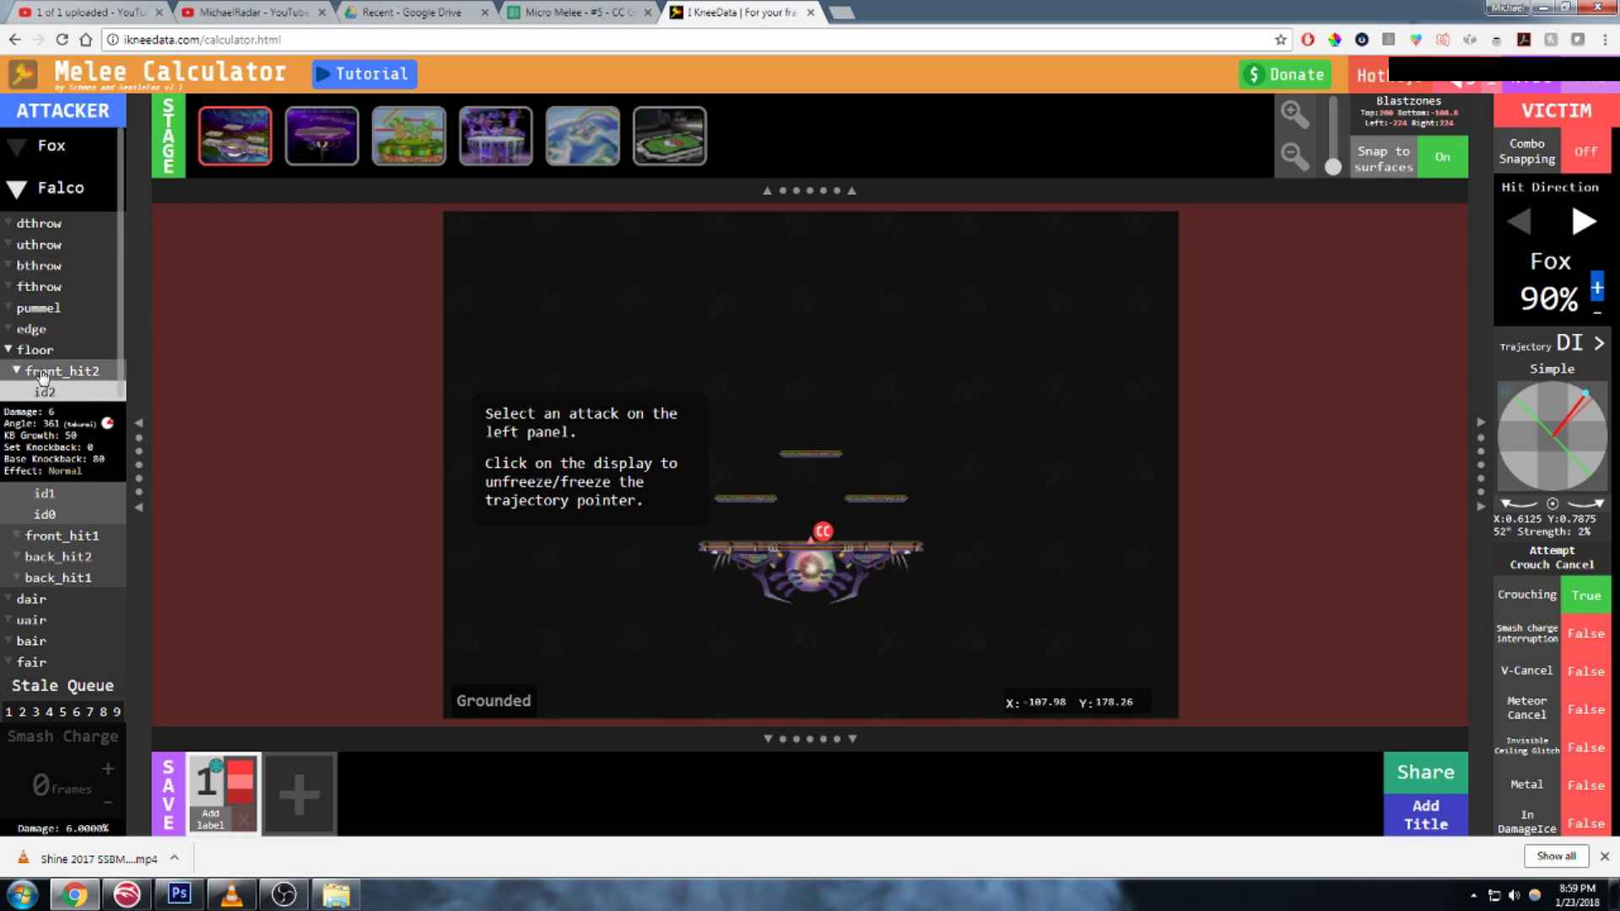
Step: Check Fox's row on CC Percents, then bump the calculator's victim Fox to 91%
left_click(627, 11)
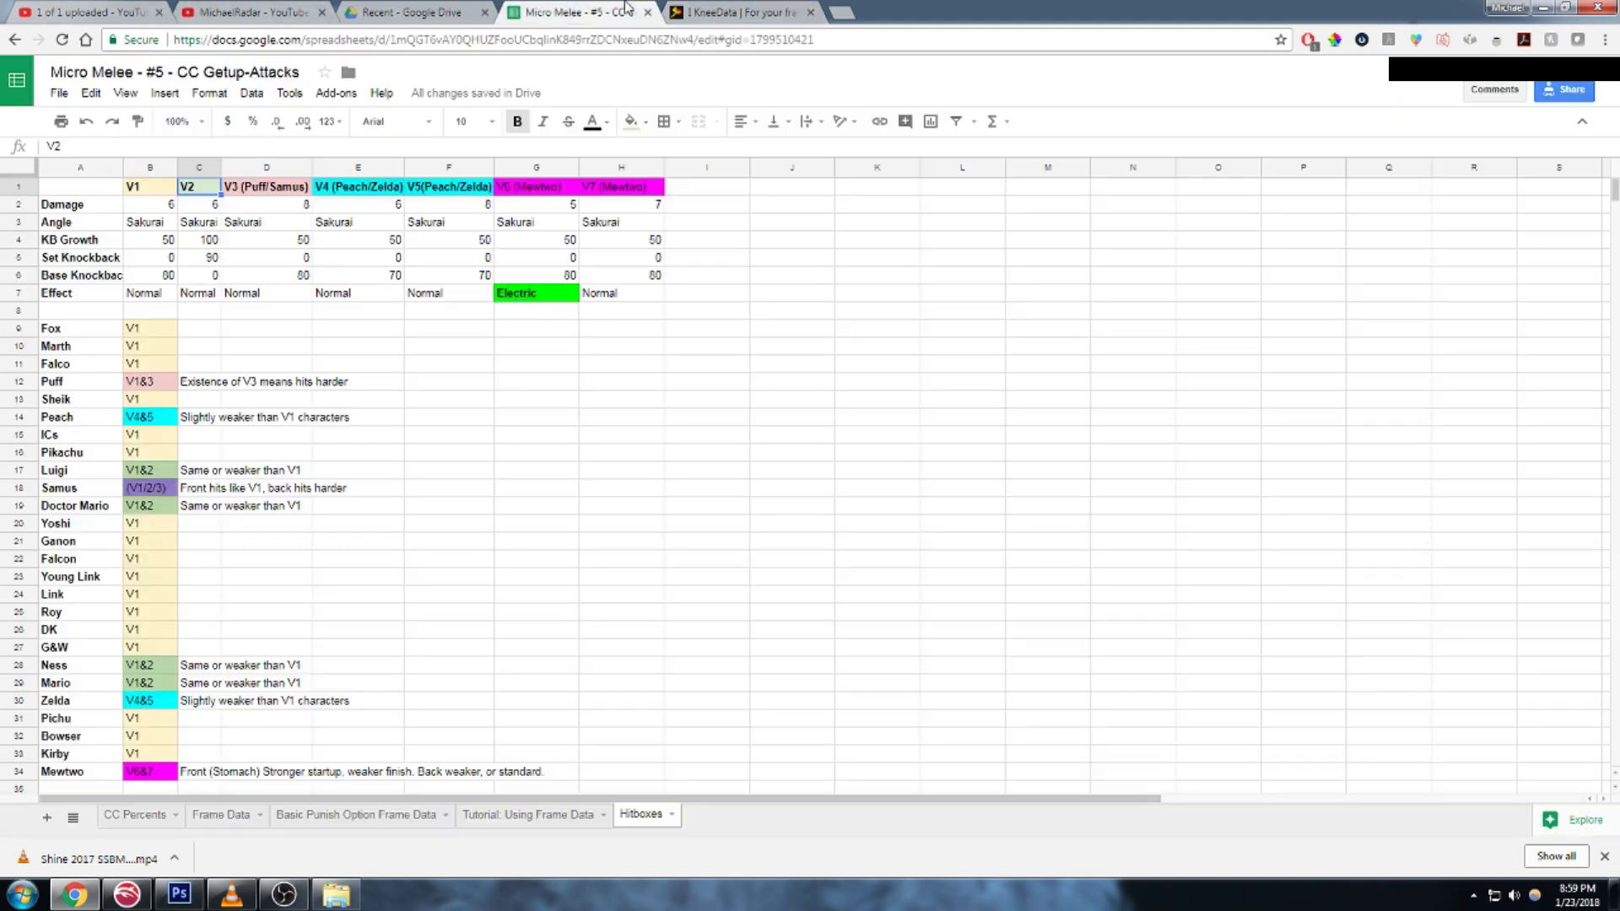
left_click(135, 814)
scroll(249, 312, "down", 5)
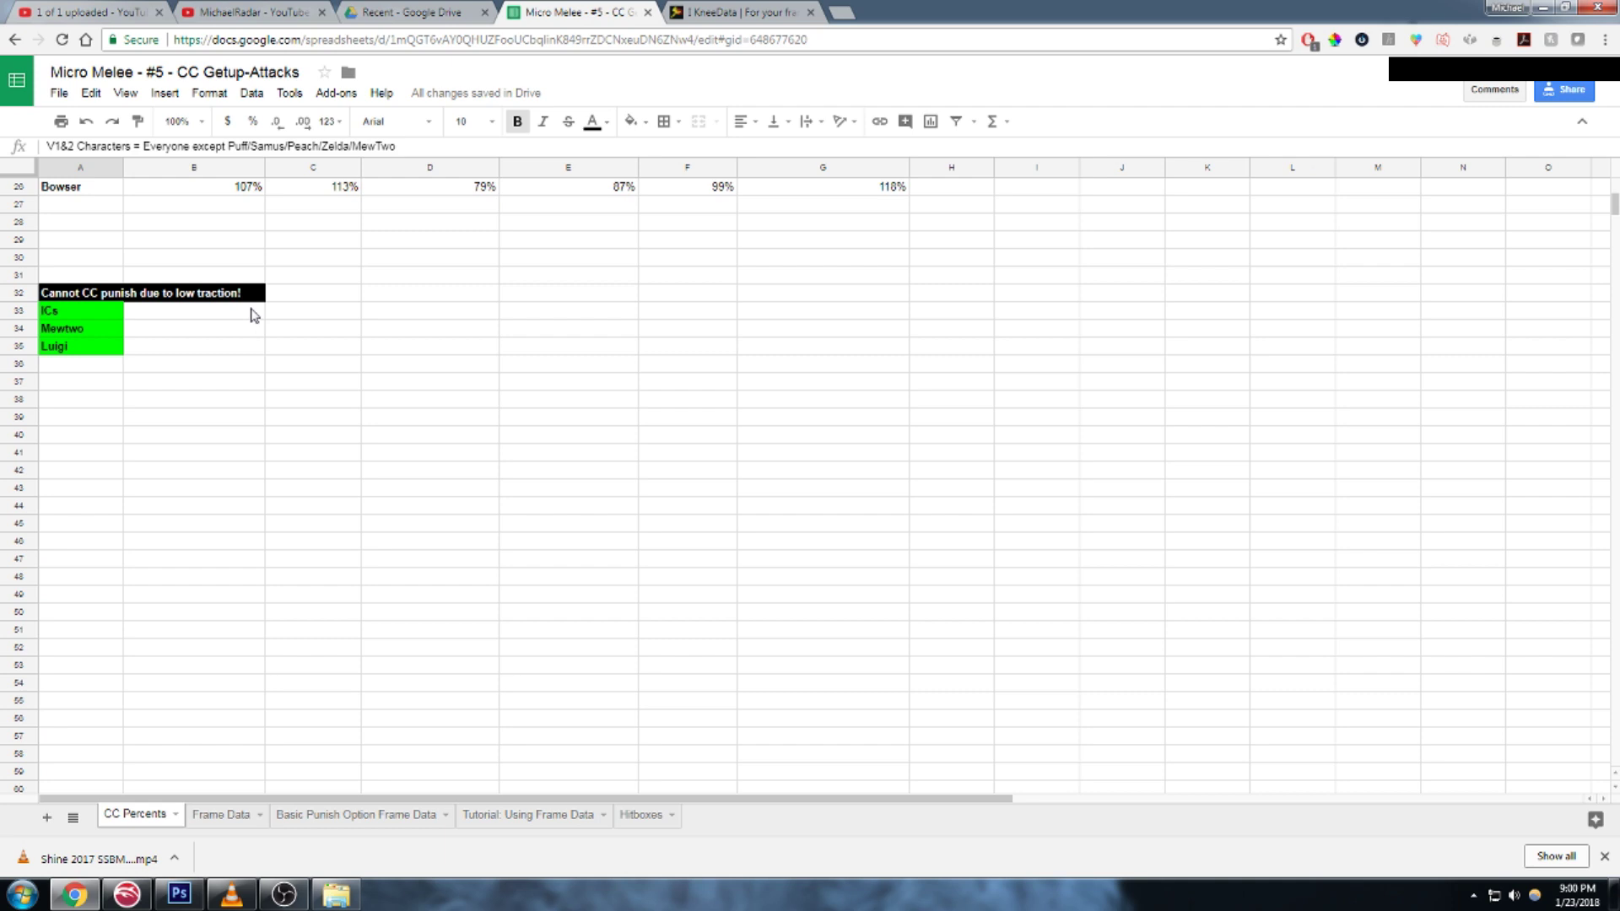
scroll(270, 338, "up", 8)
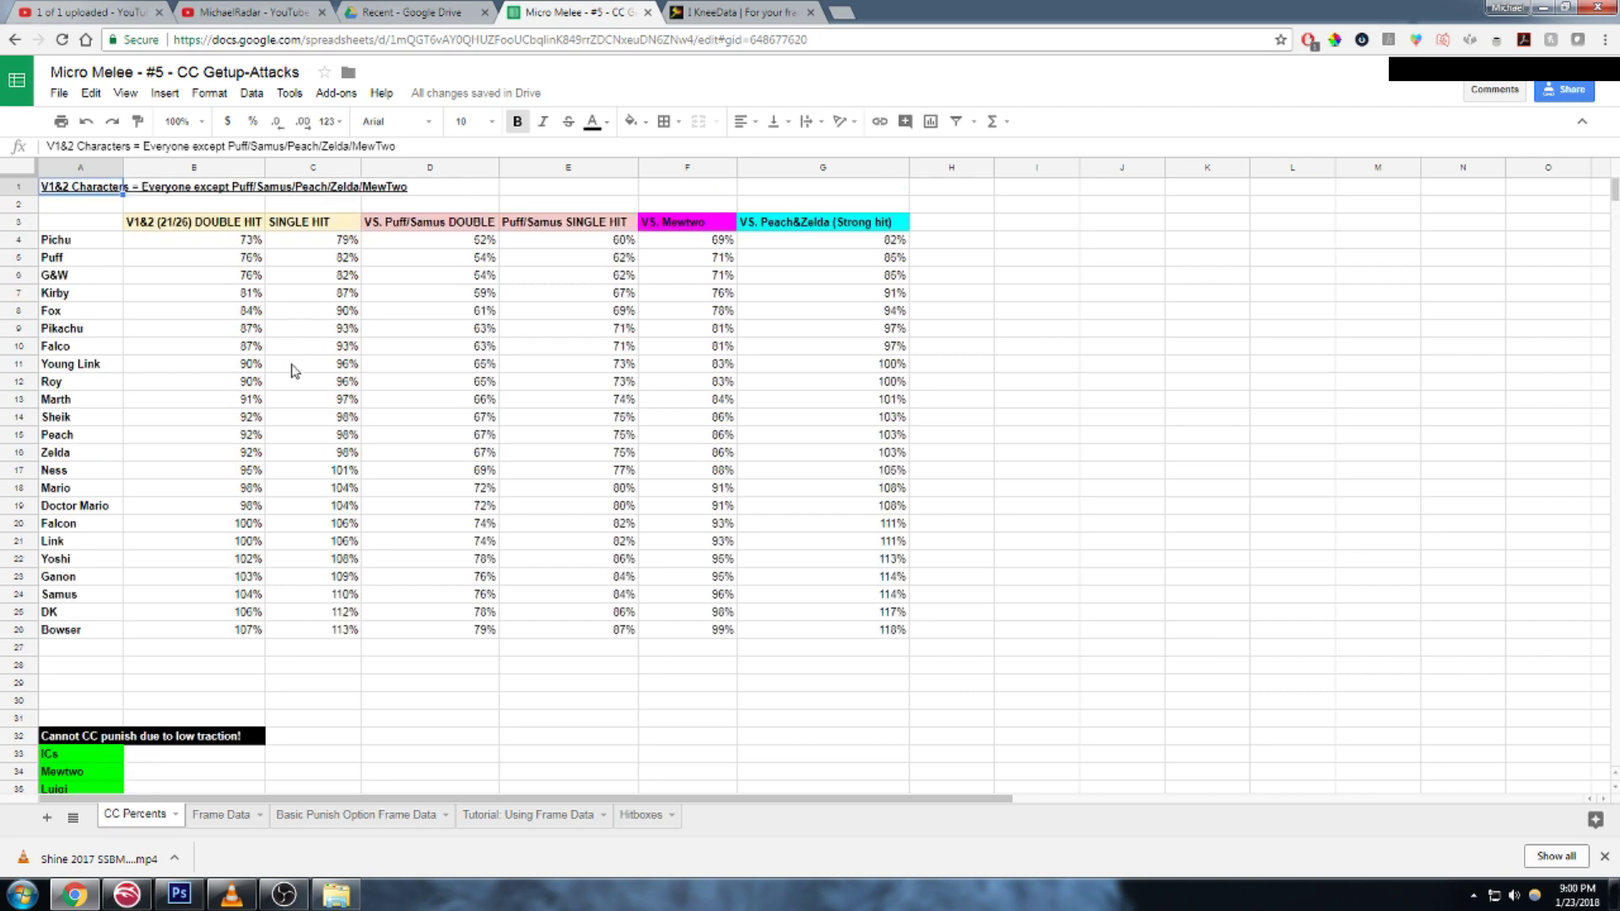
left_click(760, 11)
left_click(1596, 287)
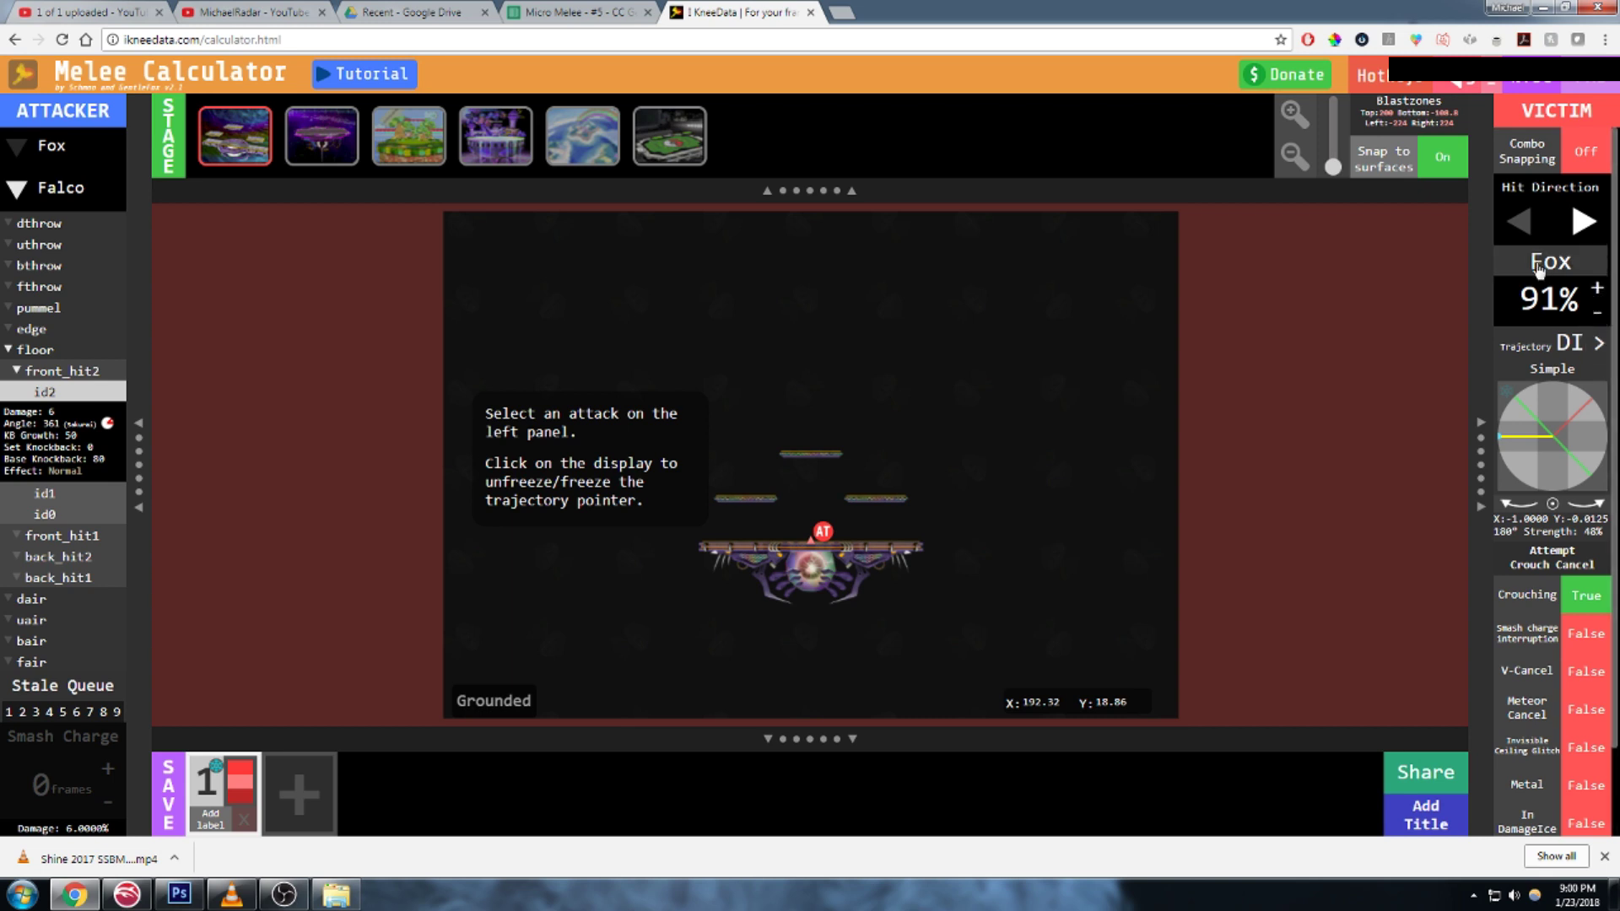
Step: Reset Fox to 90%, load Fox's floor front_hit2 id2, and highlight its damage and knockback
left_click(1597, 314)
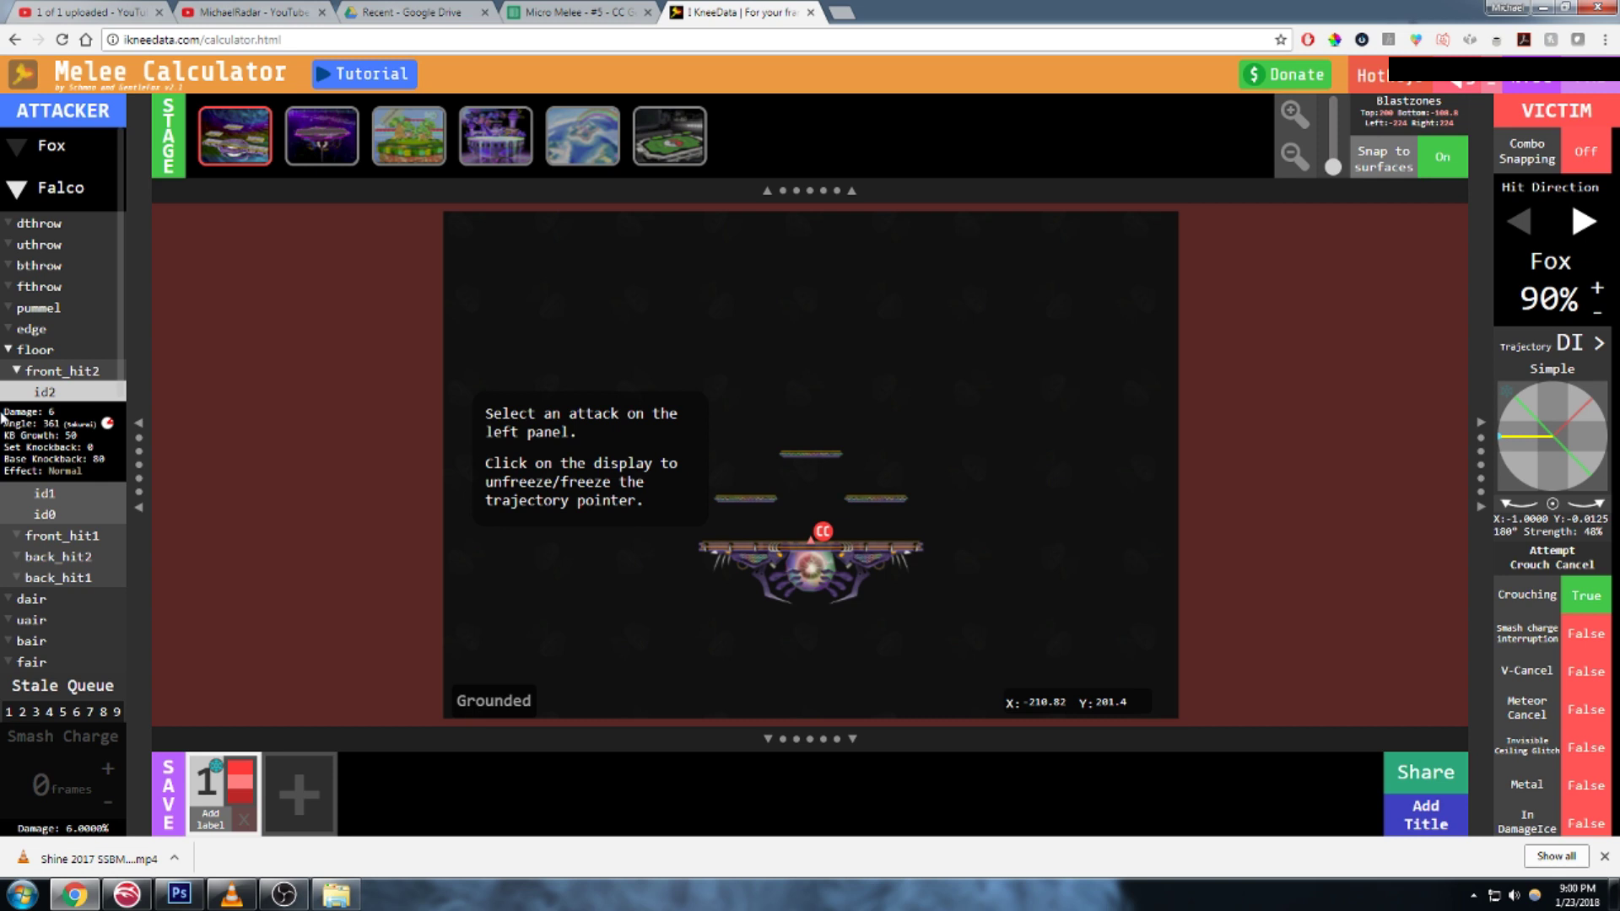
left_click(54, 494)
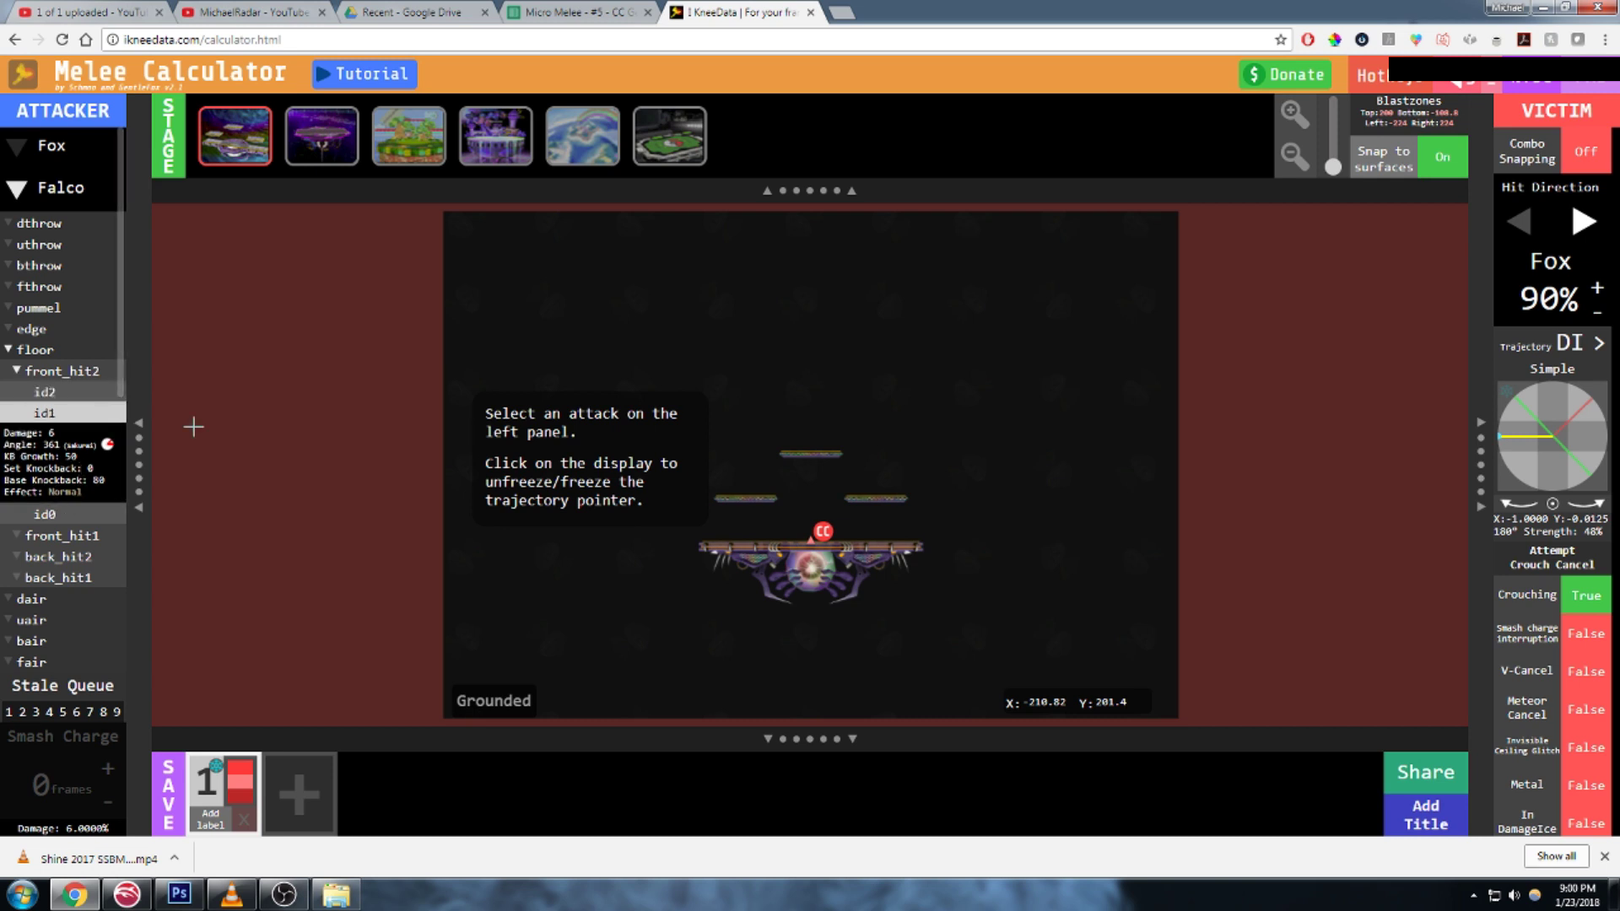
left_click(46, 145)
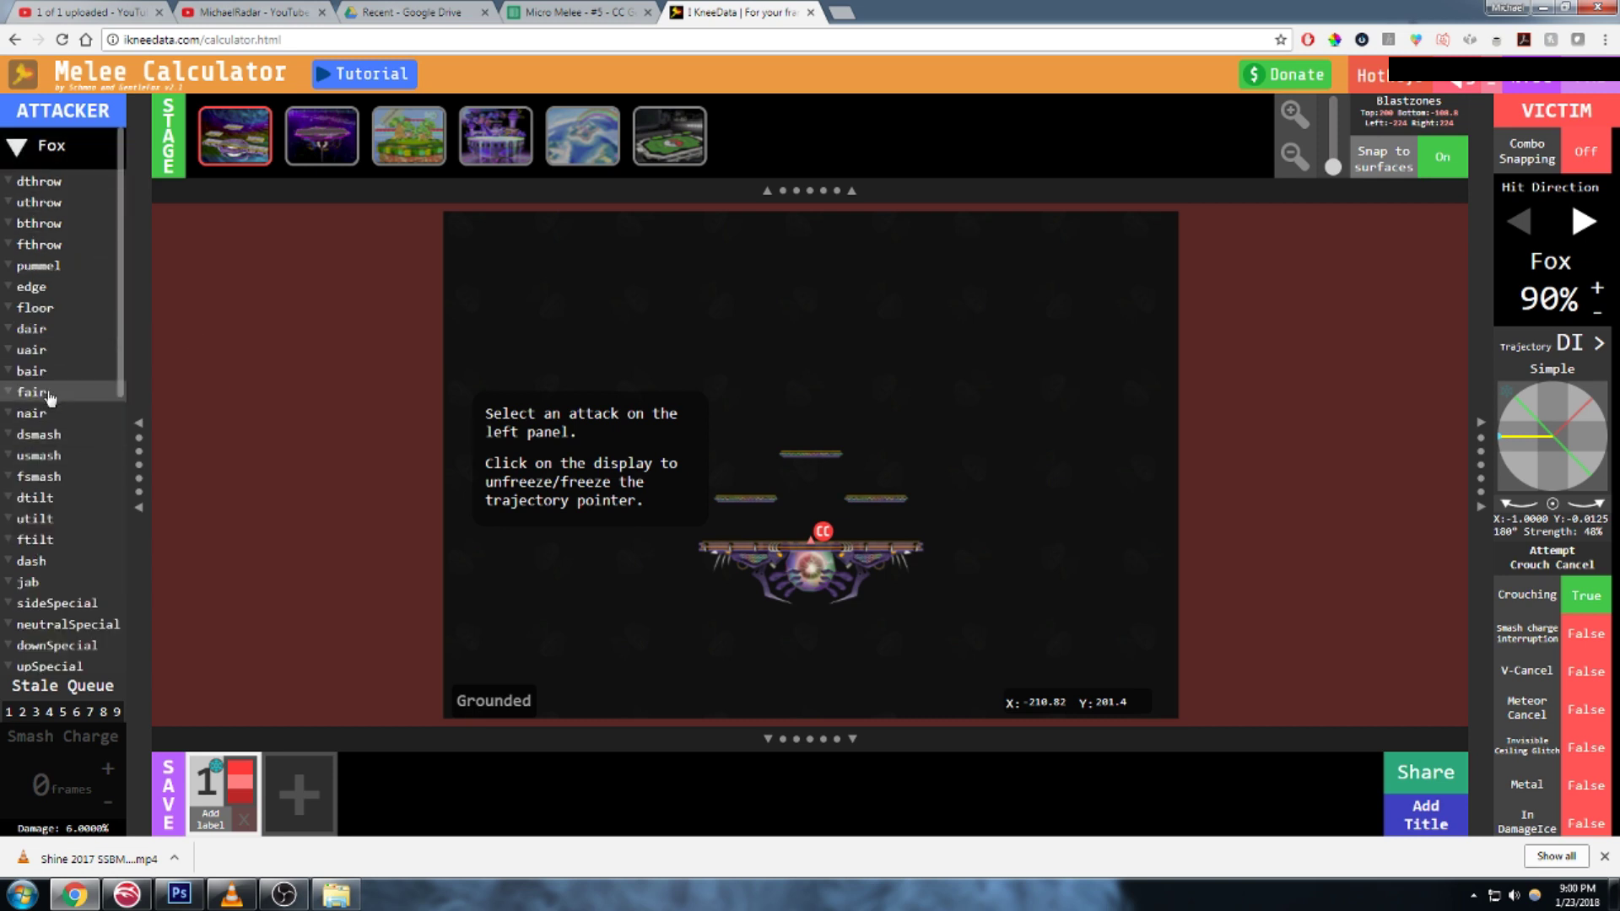
left_click(37, 307)
left_click(59, 328)
left_click(45, 349)
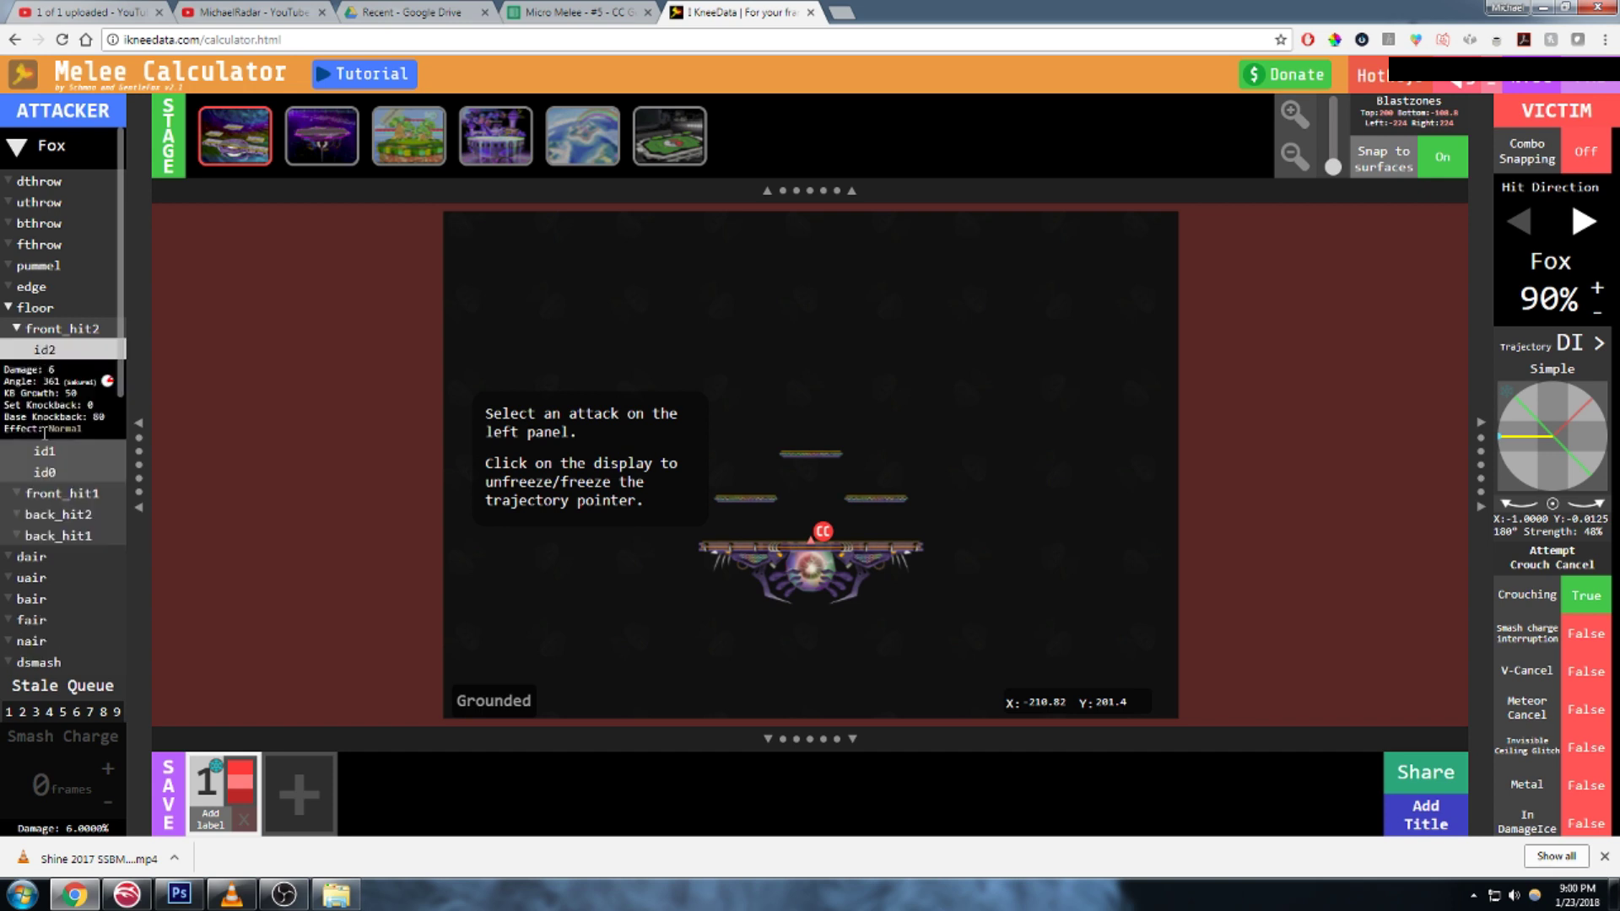
left_click_drag(36, 382, 114, 430)
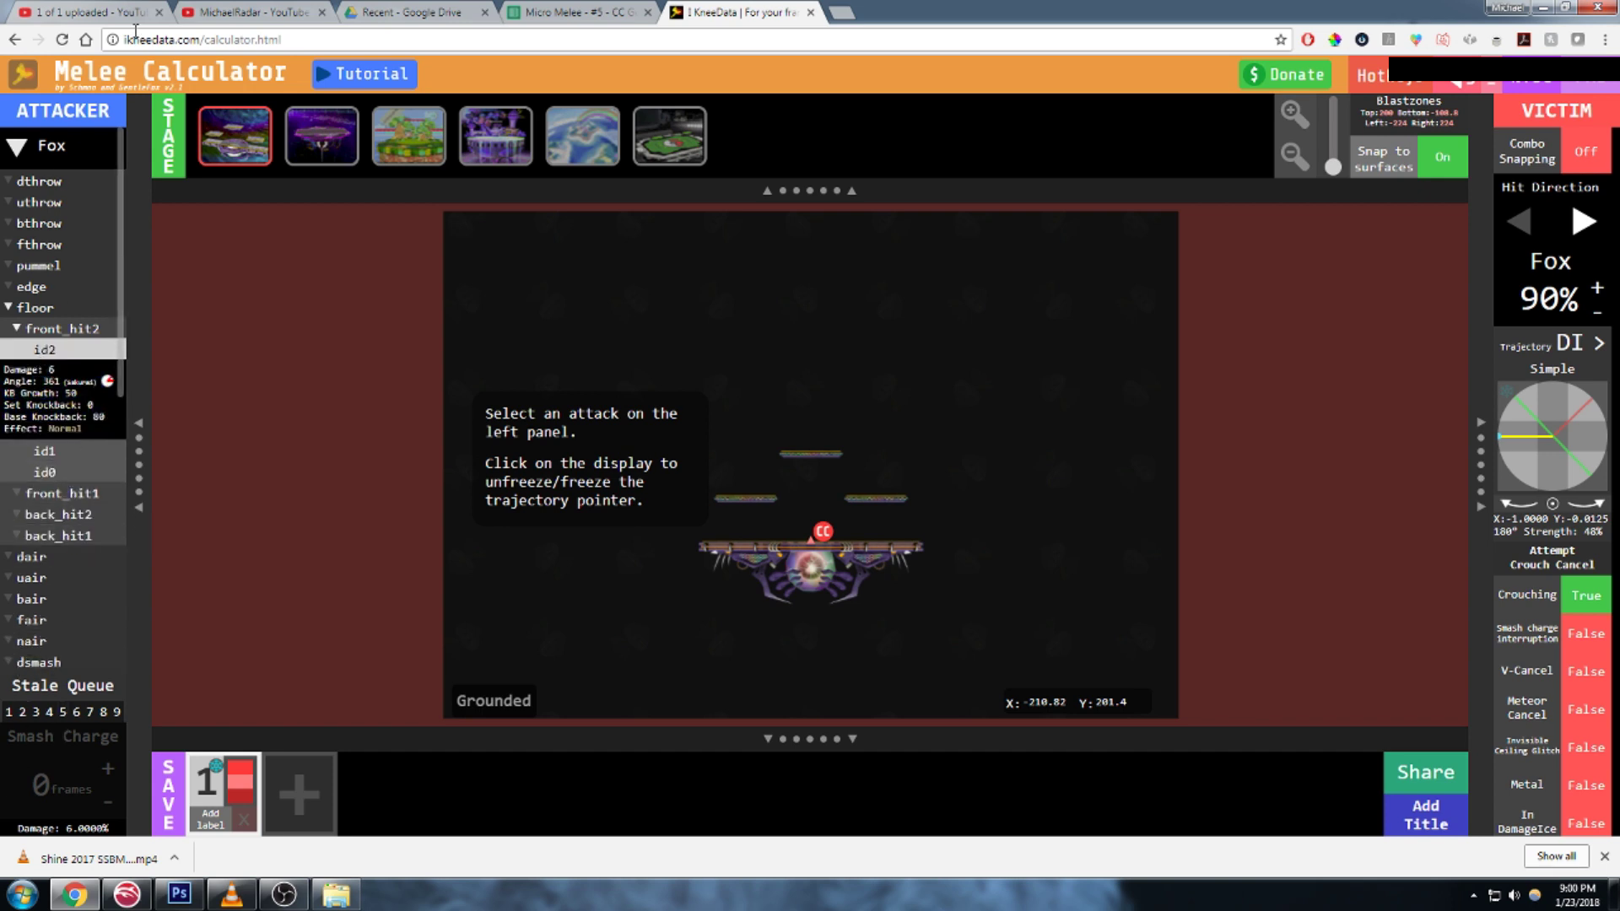
left_click(574, 11)
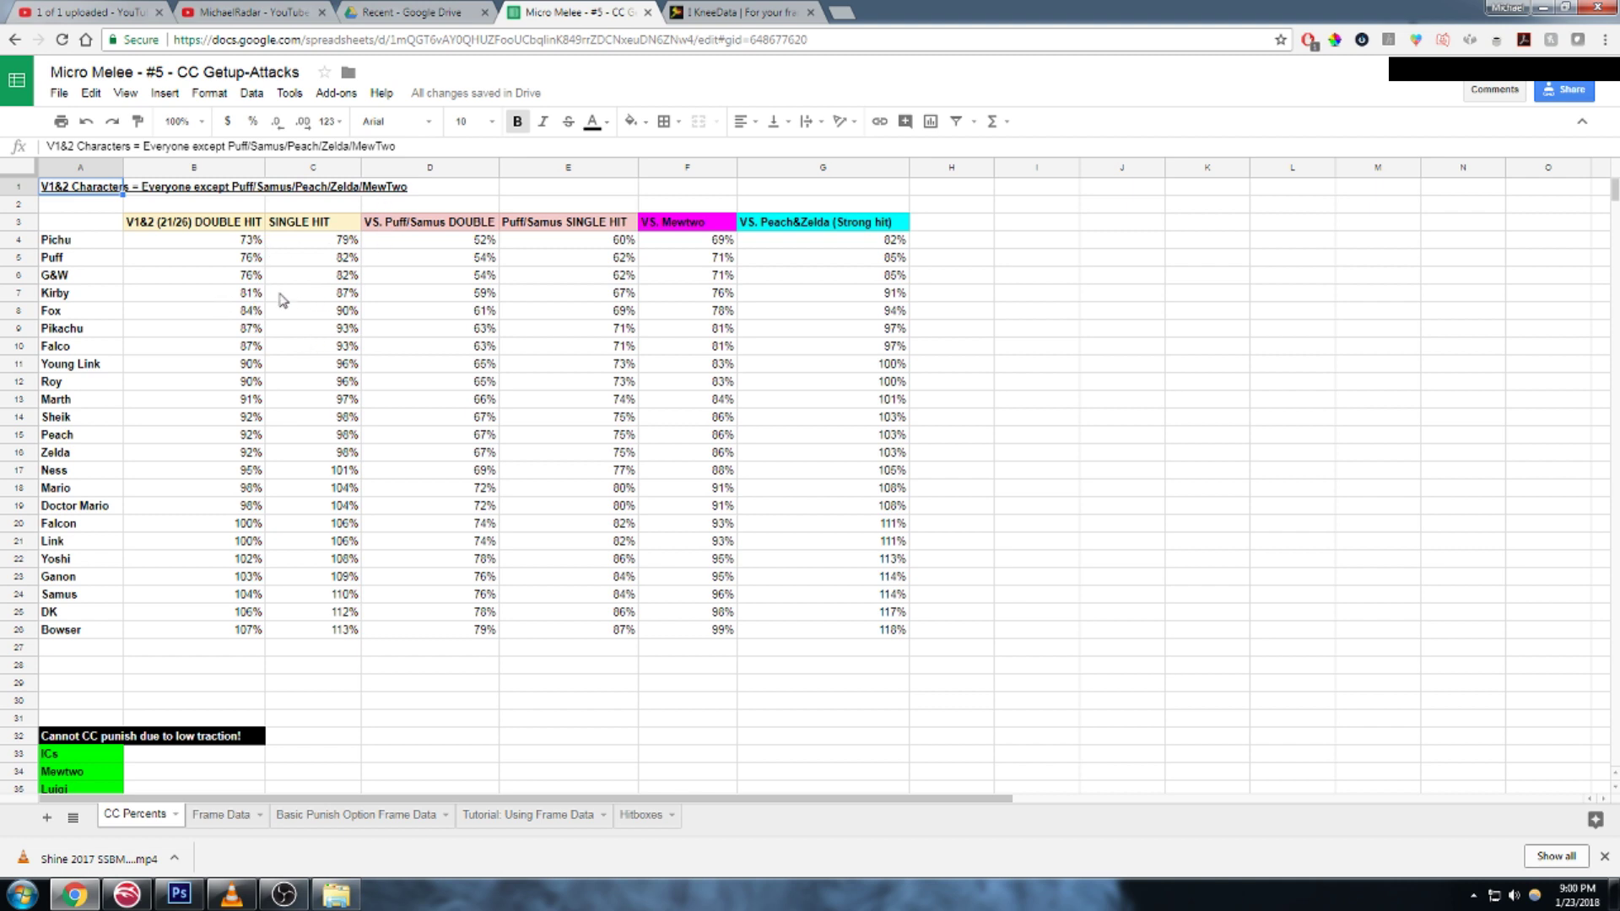
Step: Select Pichu's B4 and extend the selection down the double-hit column to B25
left_click(243, 238)
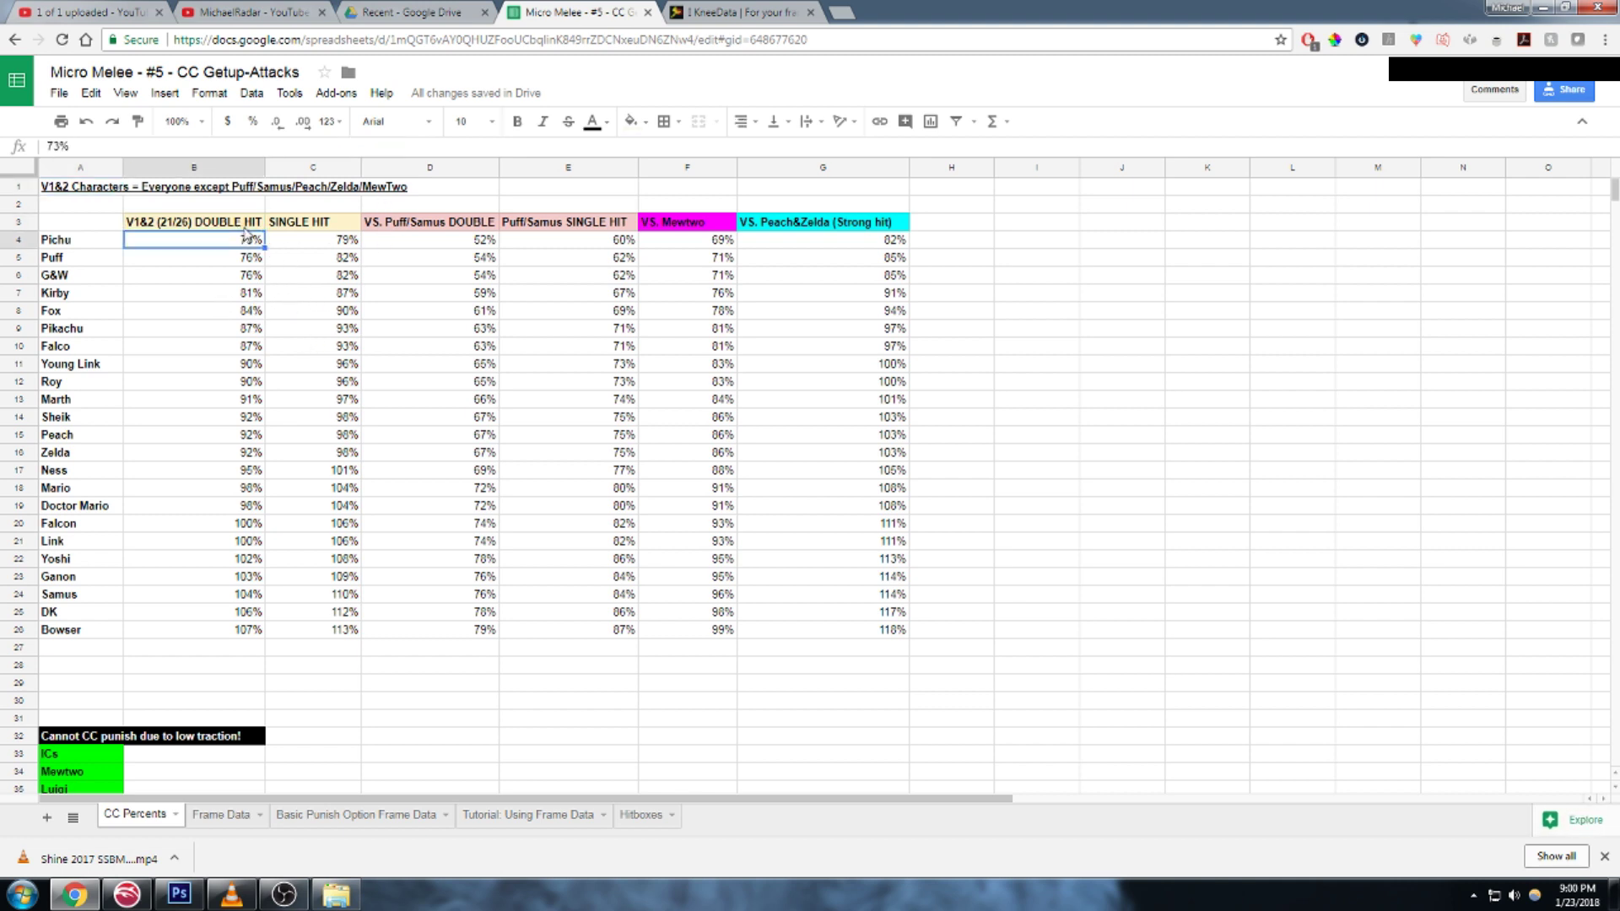
key("shift+Down")
key("shift+Down")
key("shift+Down")
key("shift+Down")
key("shift+Down")
key("shift+Down")
key("shift+Down")
key("shift+Down")
key("shift+Down")
key("shift+Down")
key("shift+Down")
key("shift+Down")
key("shift+Down")
key("shift+Down")
key("shift+Down")
key("shift+Down")
key("shift+Down")
key("shift+Down")
key("shift+Down")
key("shift+Down")
key("shift+Down")
key("shift+Down")
key("shift+Down")
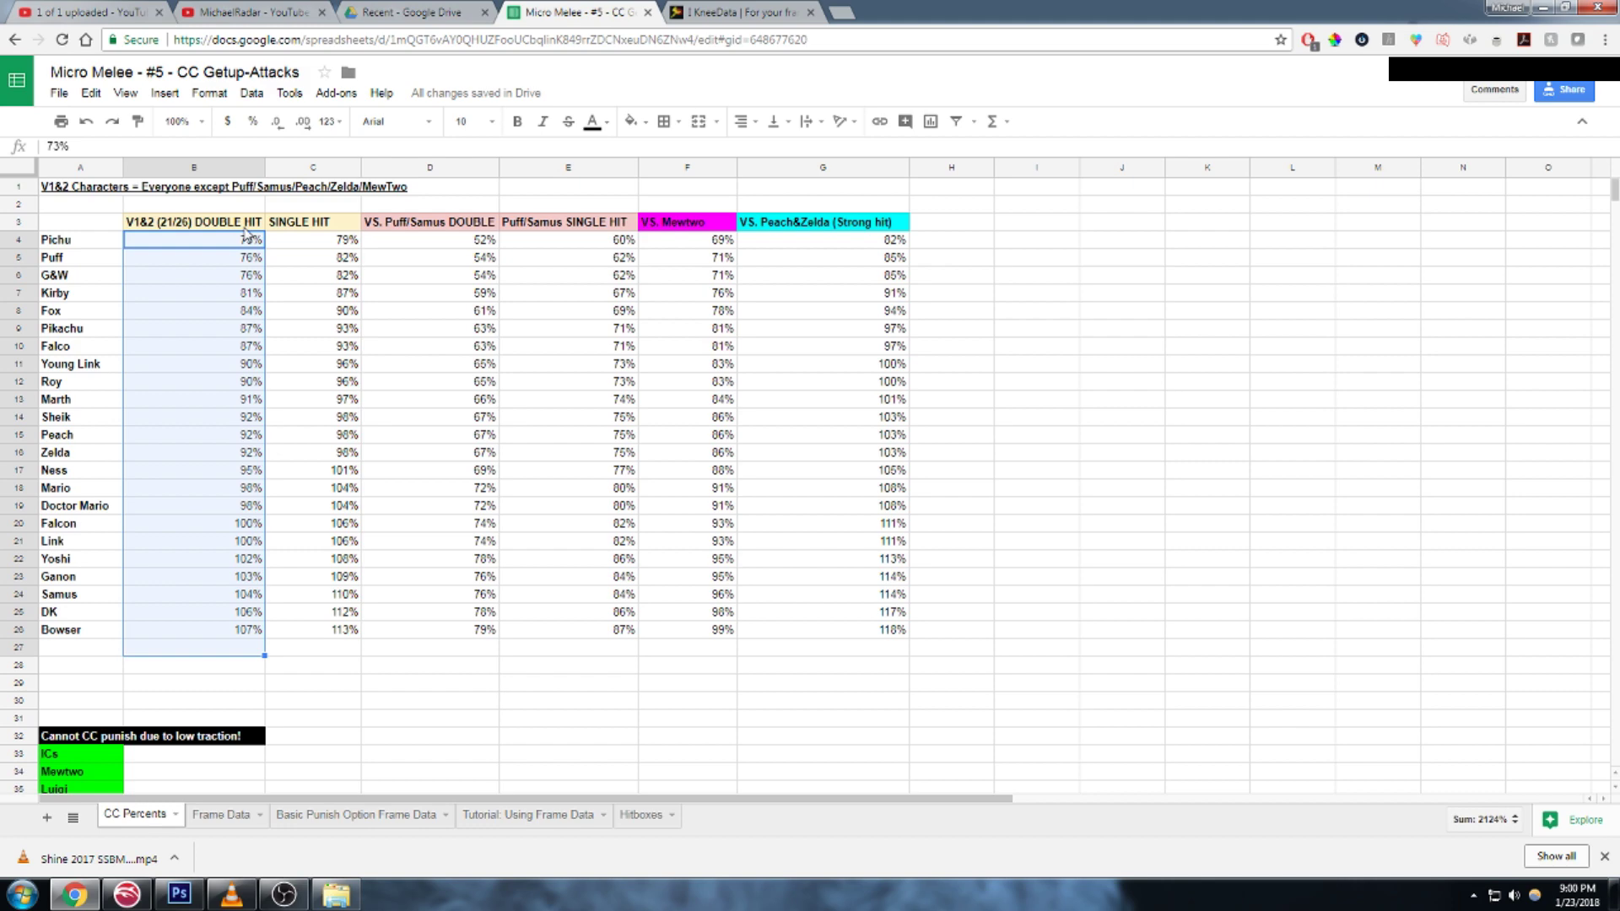
left_click(622, 10)
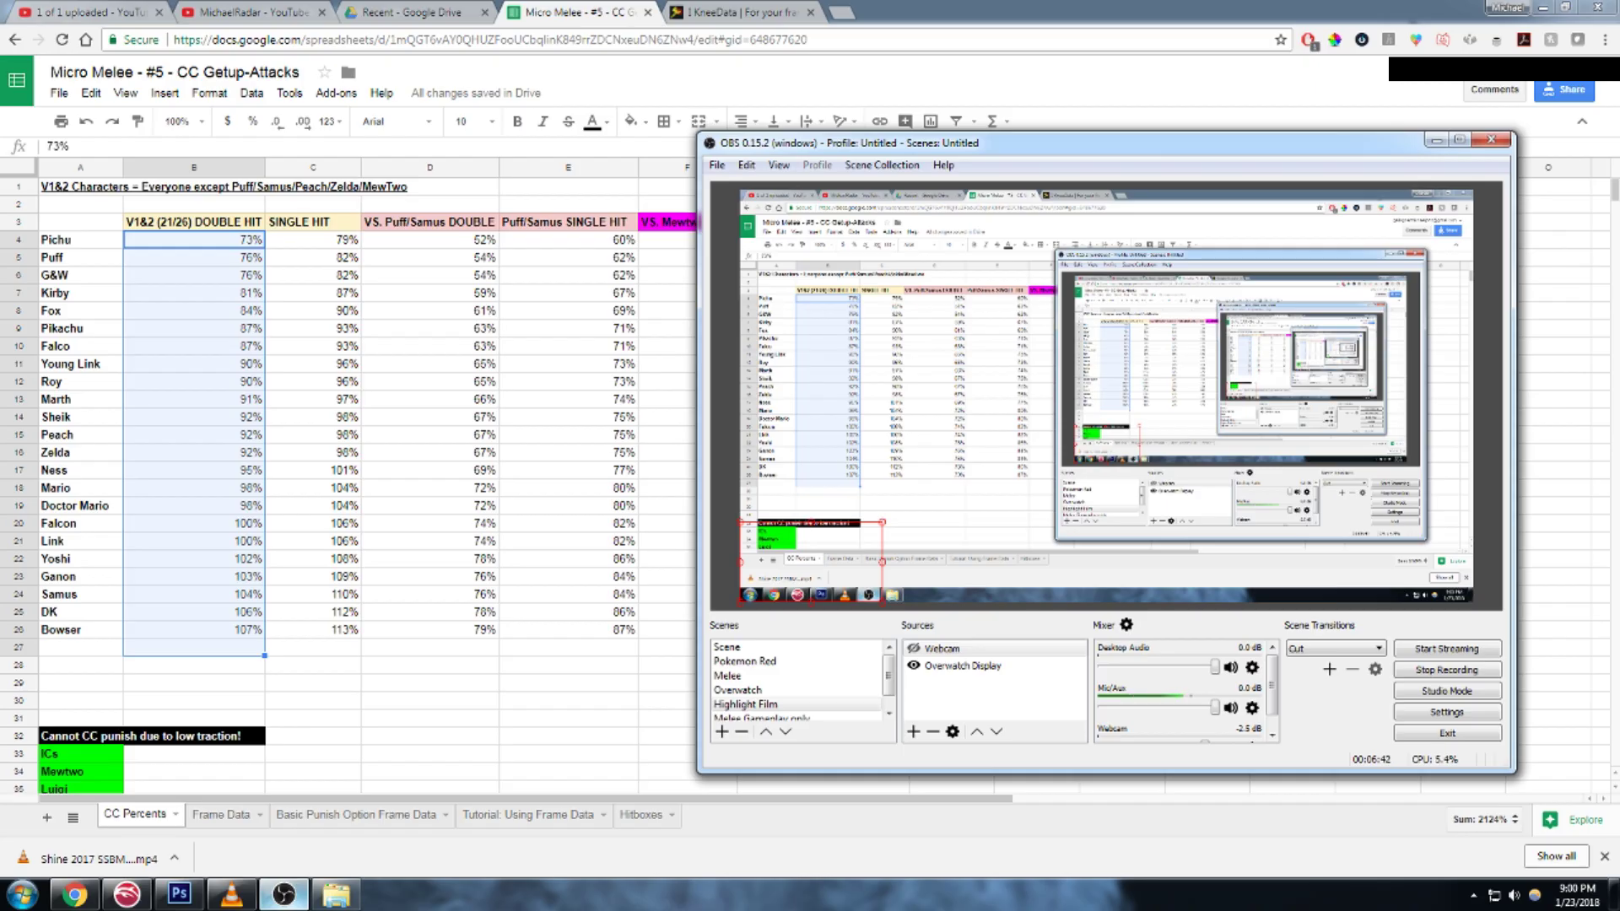
Step: Move the overlapping OBS window aside and view the Hitboxes sheet
left_click(284, 894)
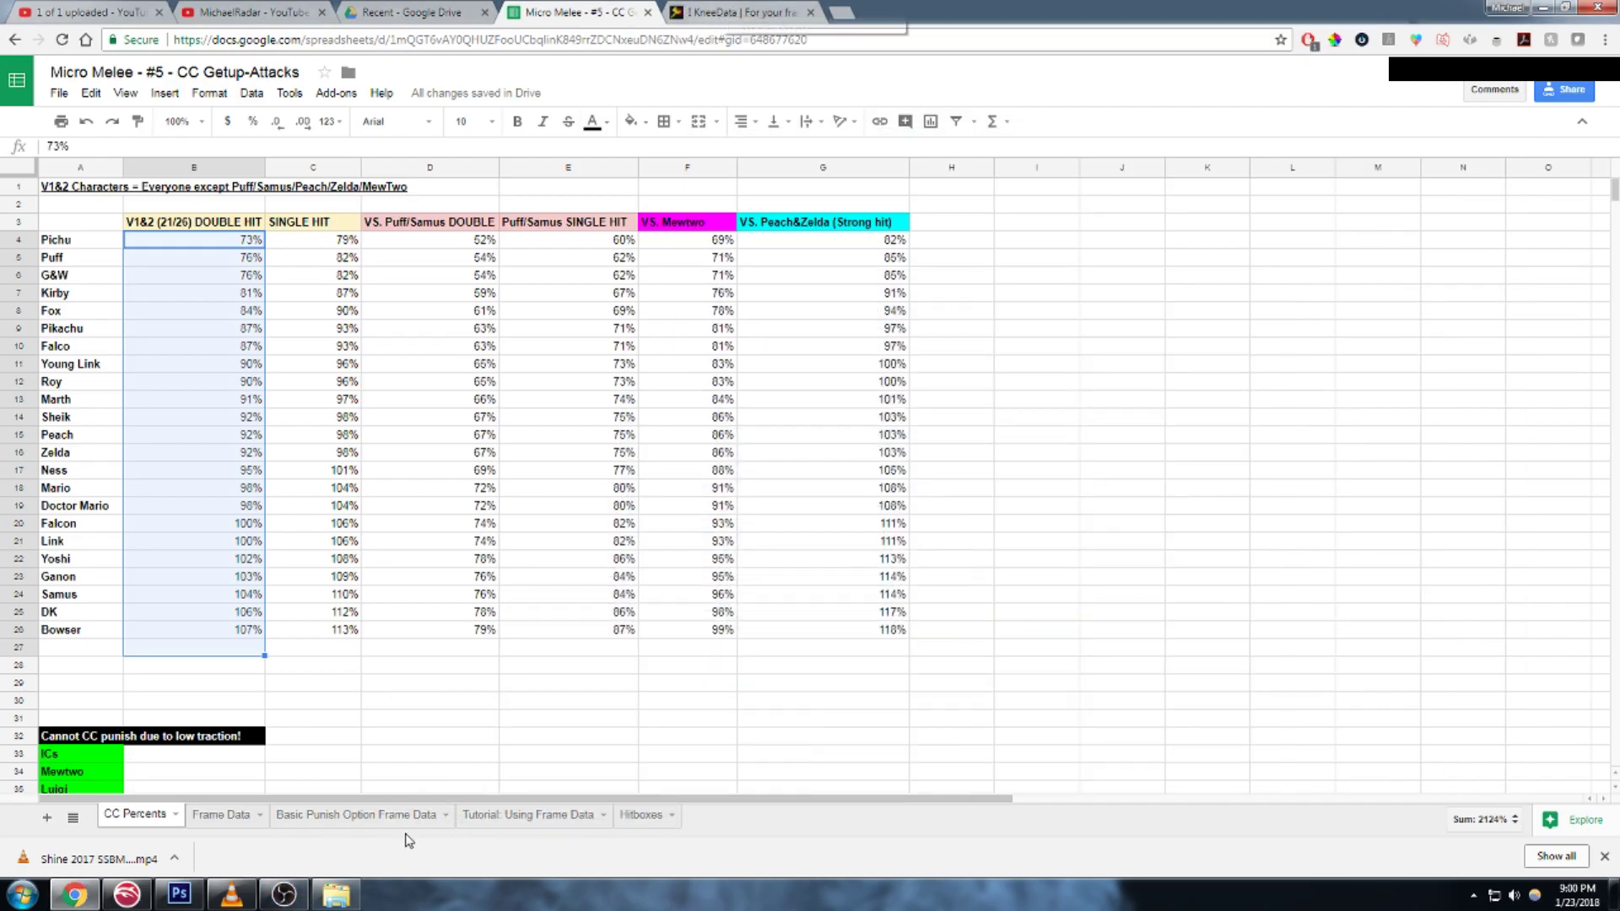
left_click(640, 815)
scroll(221, 408, "down", 5)
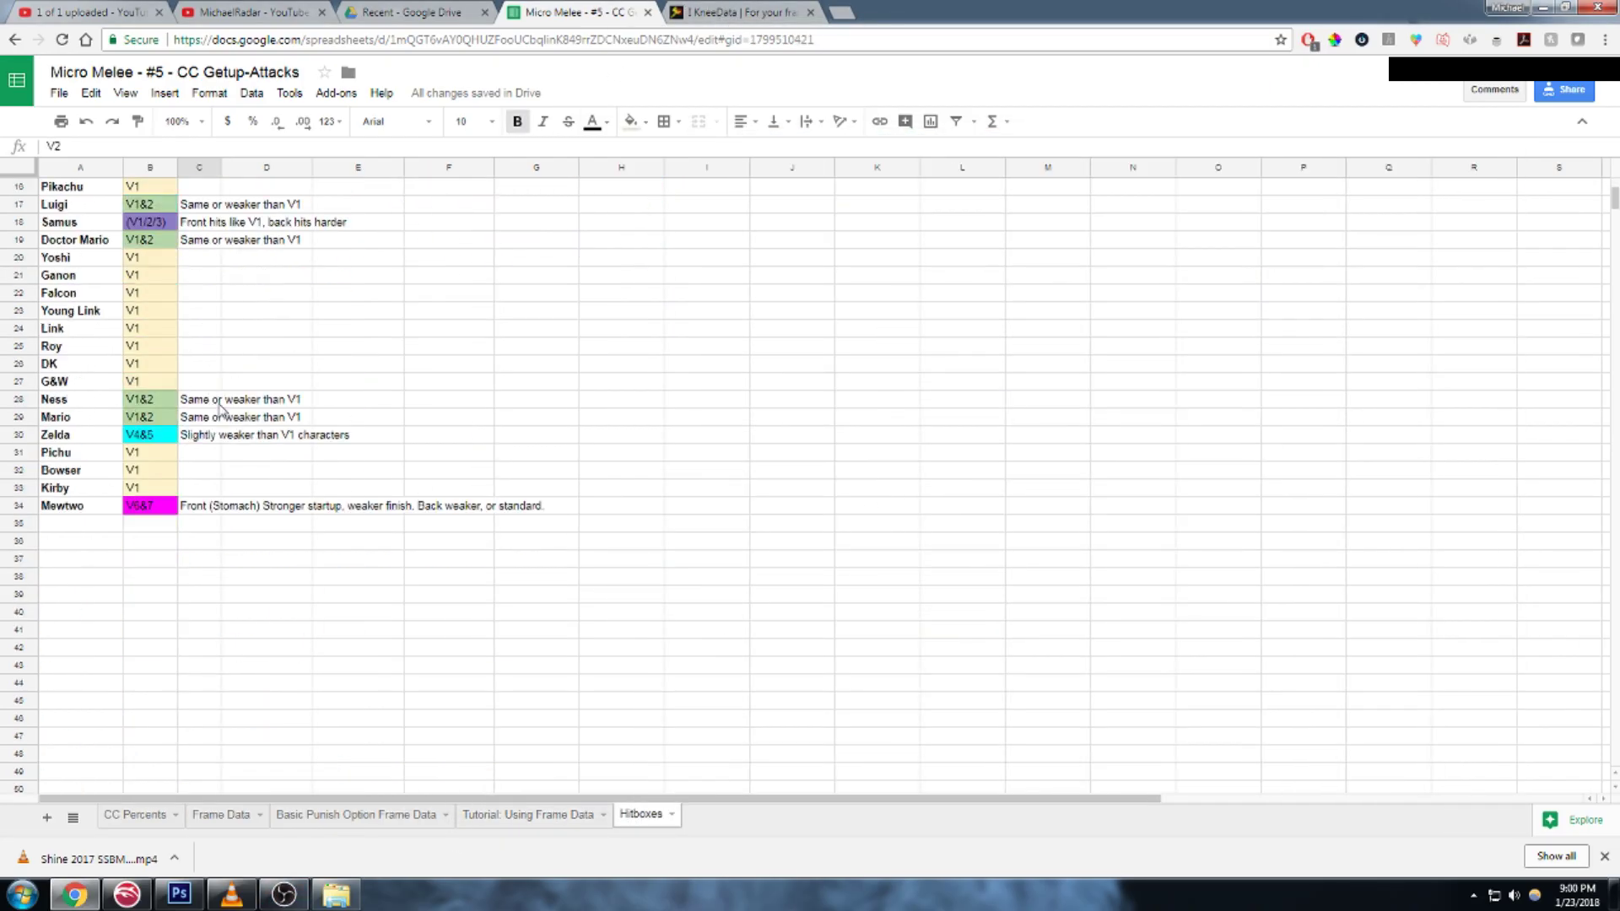
scroll(221, 408, "up", 5)
Step: Flip through the Tutorial, Basic Punish Option Frame Data and Frame Data sheets
left_click(528, 817)
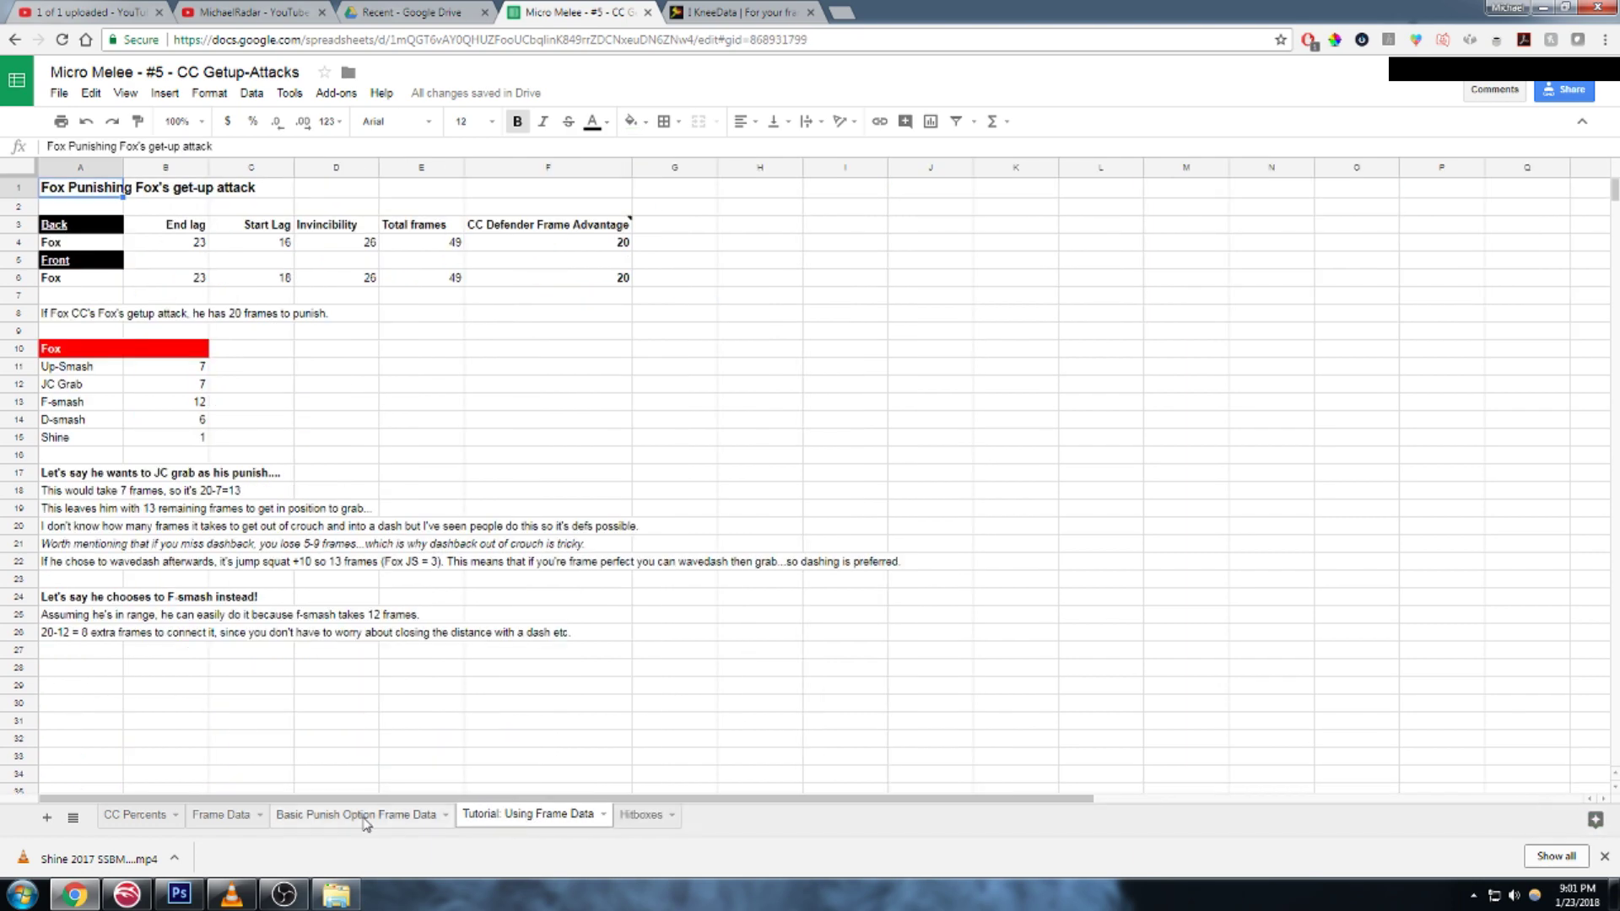
left_click(362, 820)
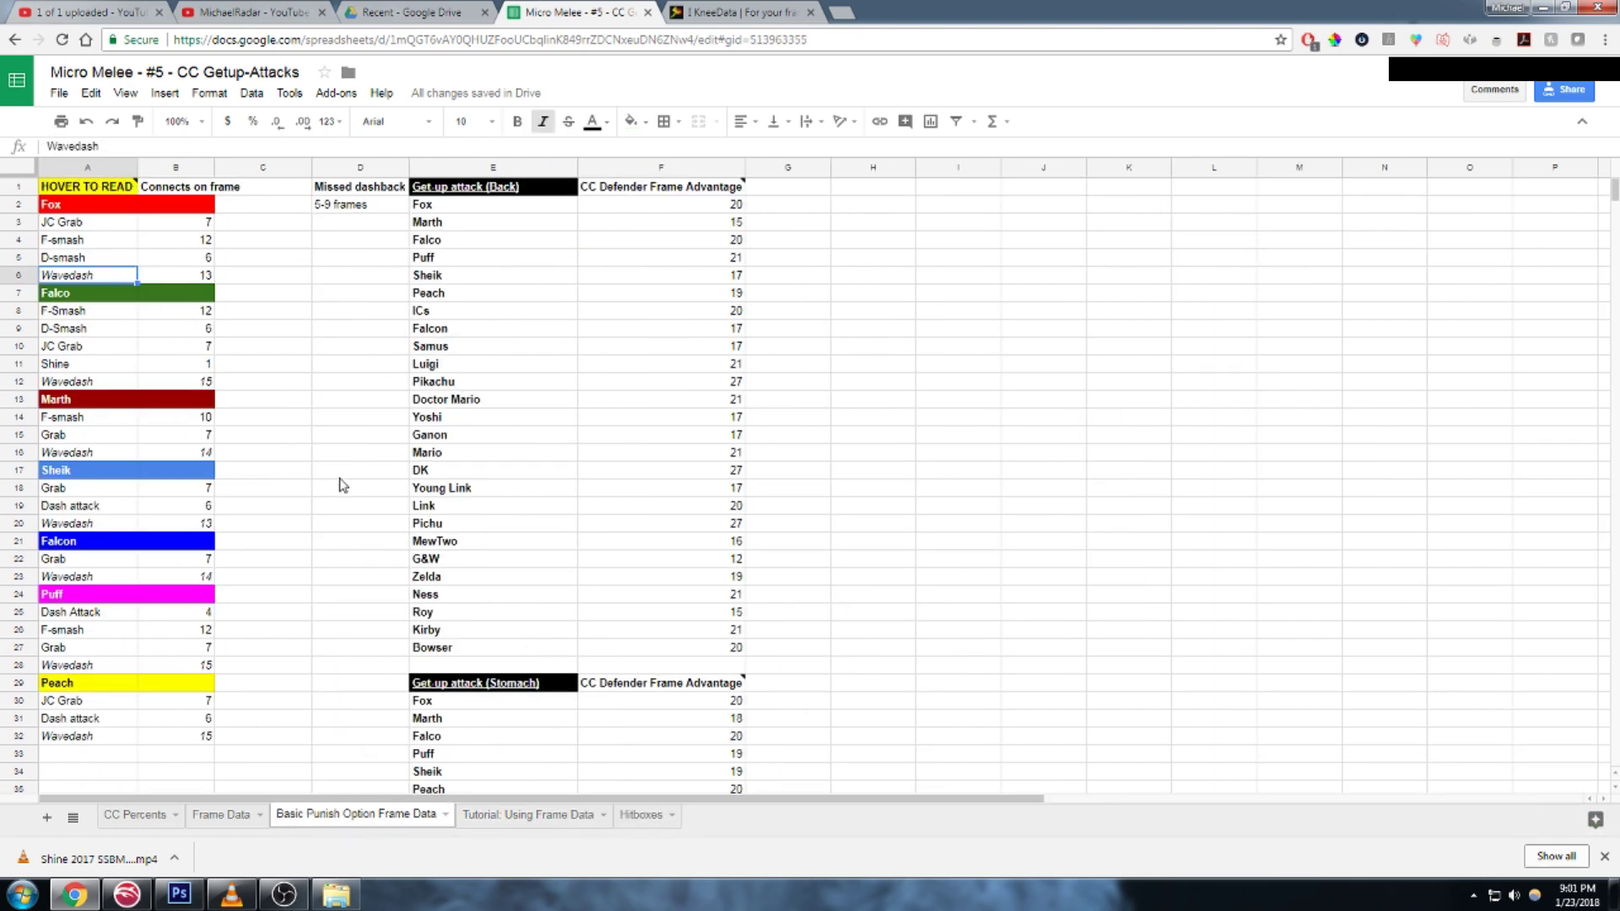
scroll(376, 488, "down", 1)
left_click(221, 815)
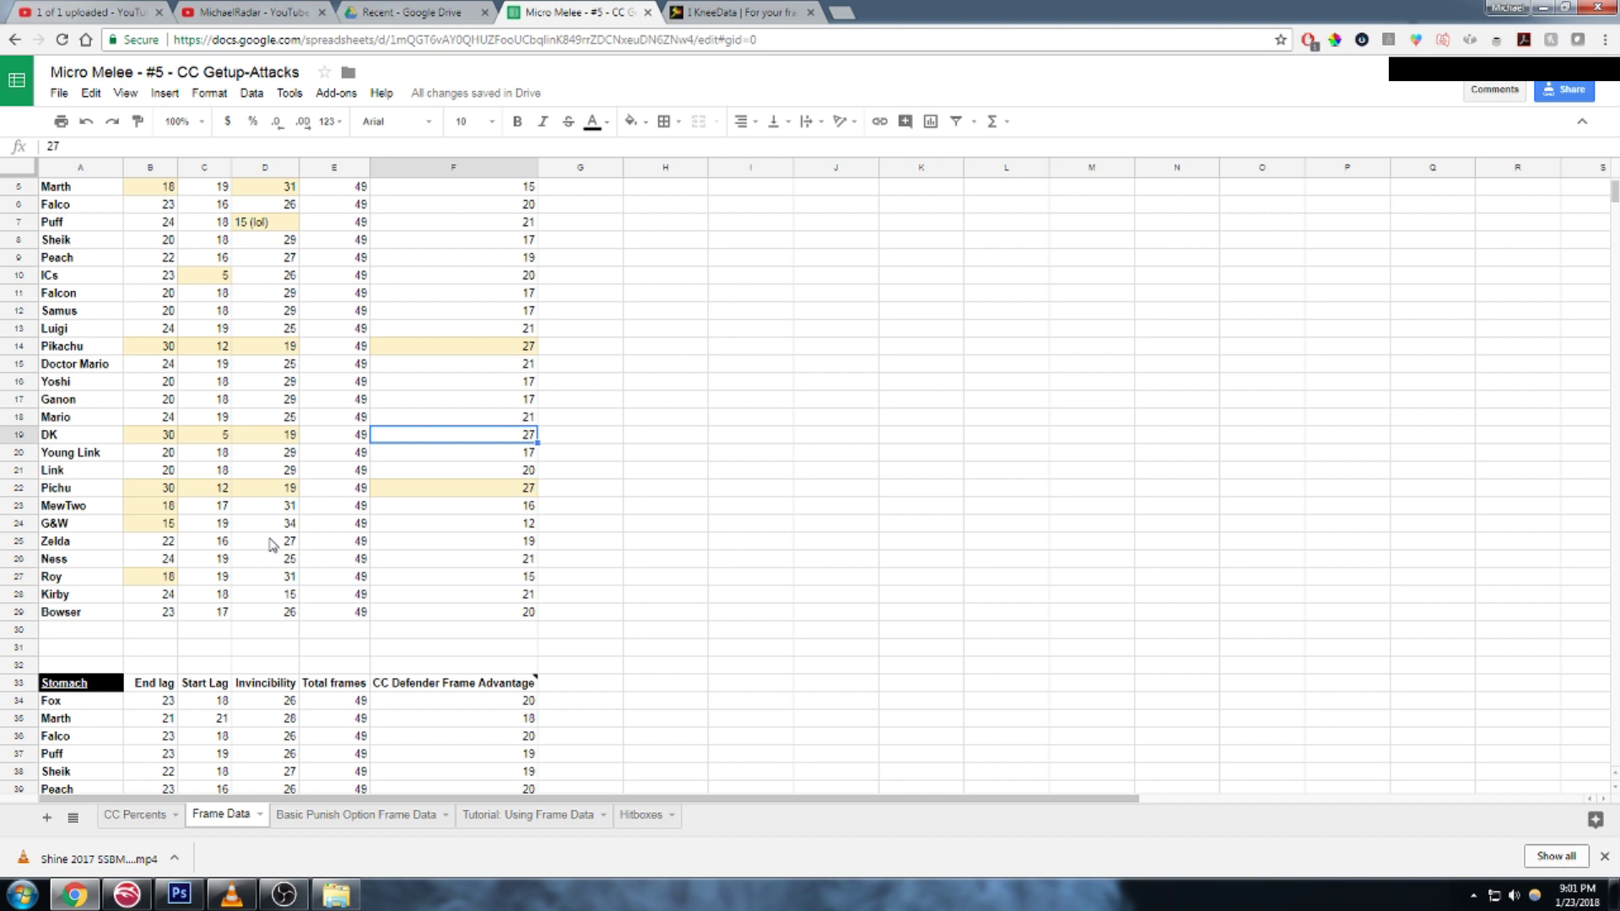
left_click(371, 817)
scroll(378, 634, "up", 1)
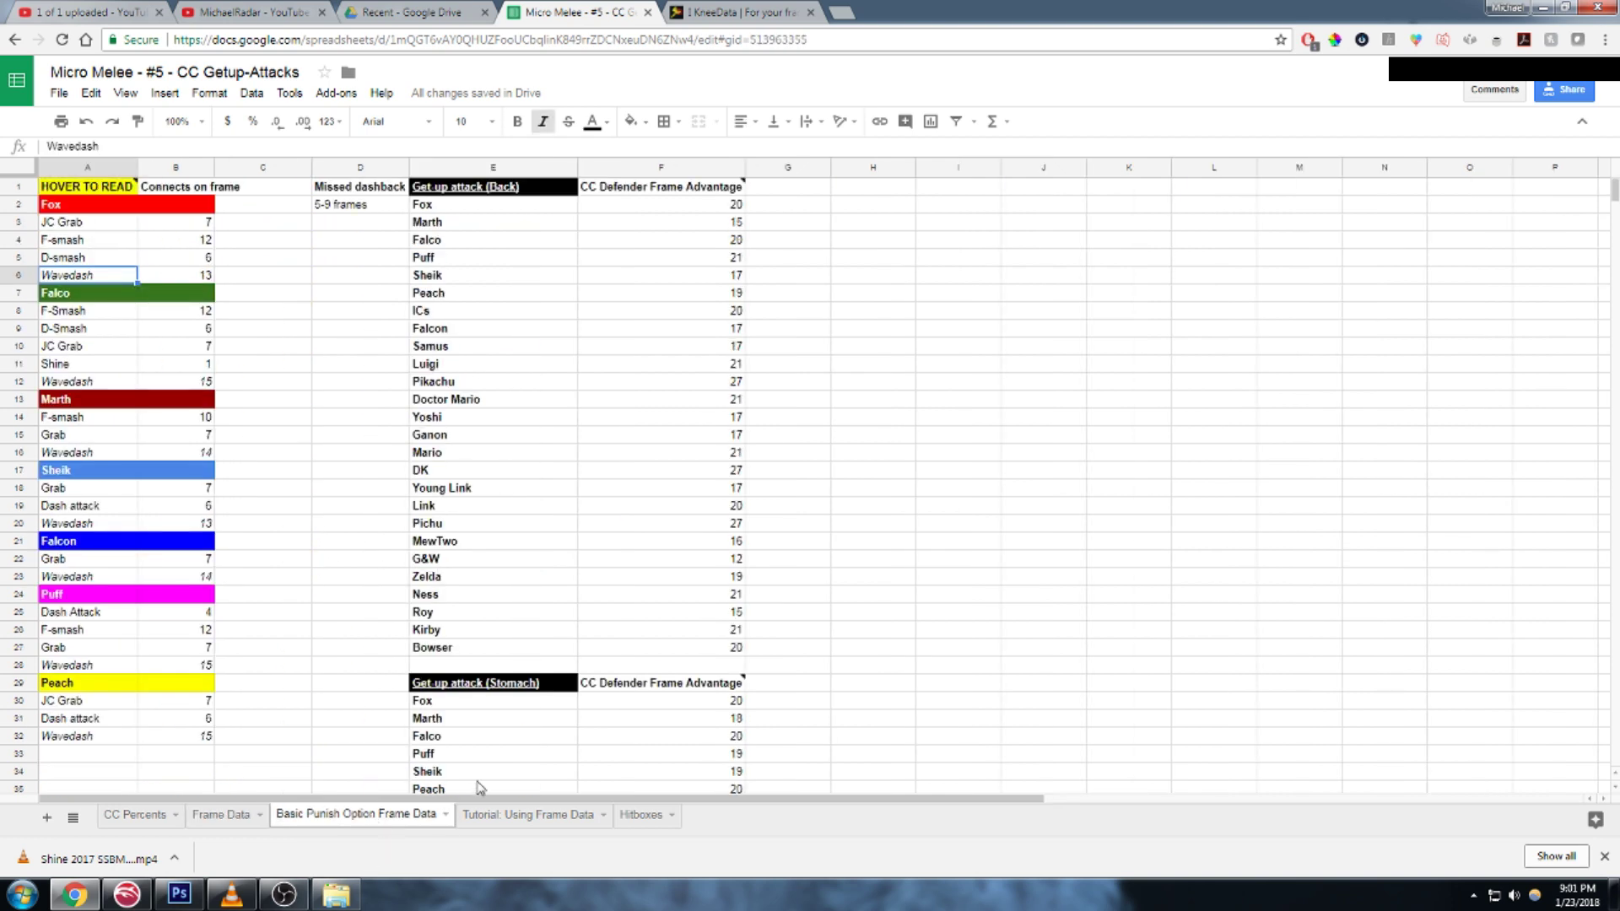
mouse_move(723, 223)
Step: Pass through CC Percents to Hitboxes, glancing briefly at the Melee Calculator
left_click(136, 814)
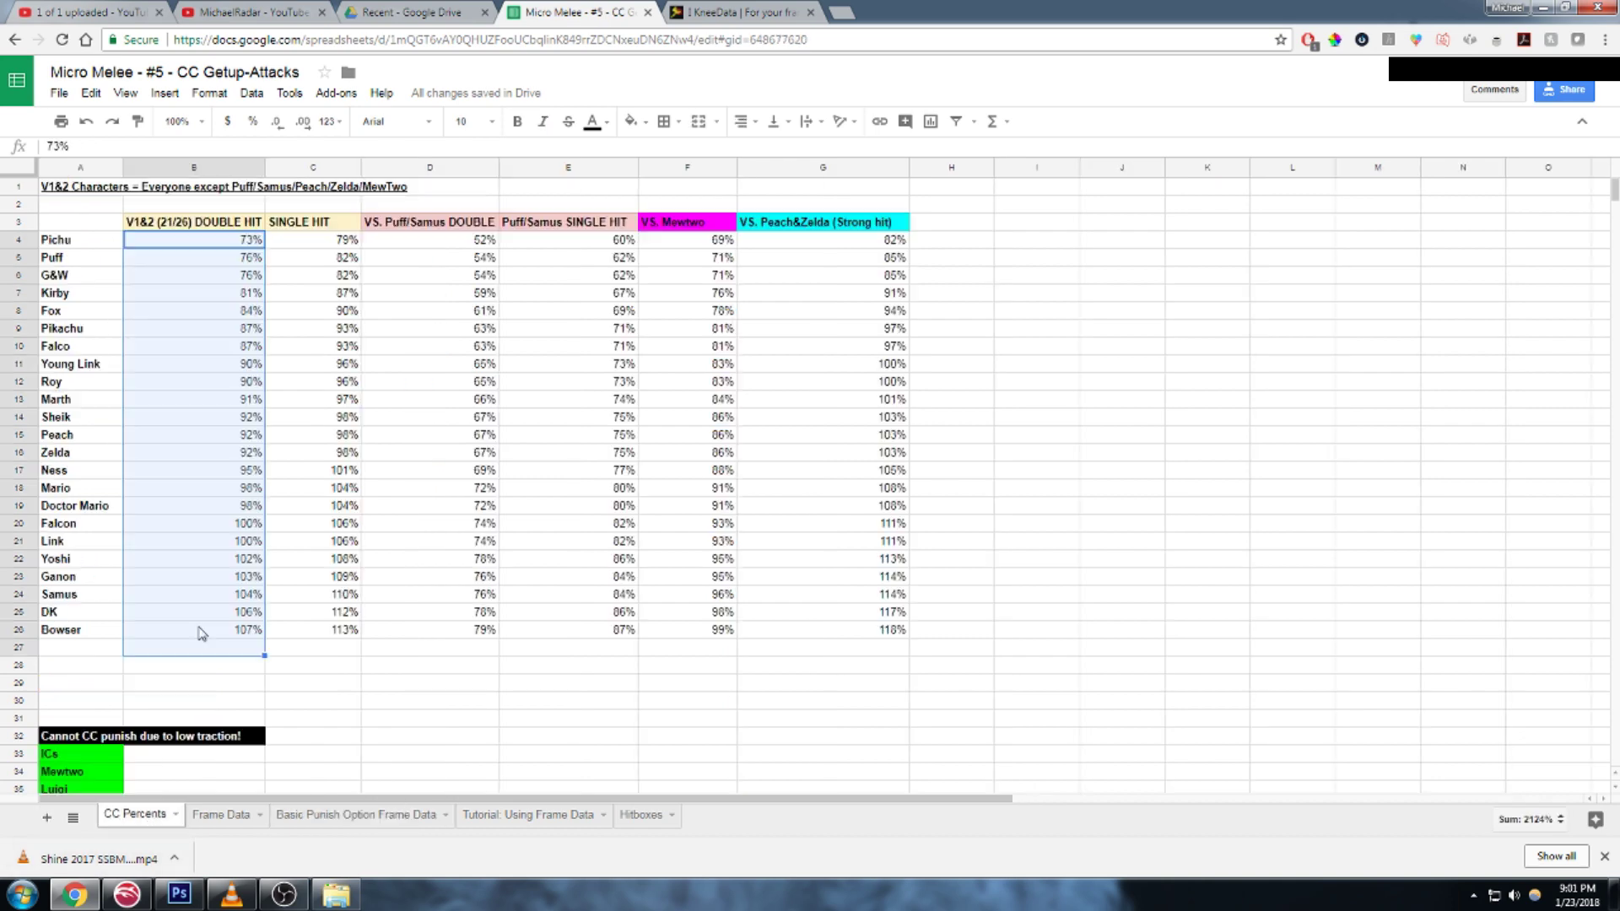
left_click(661, 816)
left_click(718, 12)
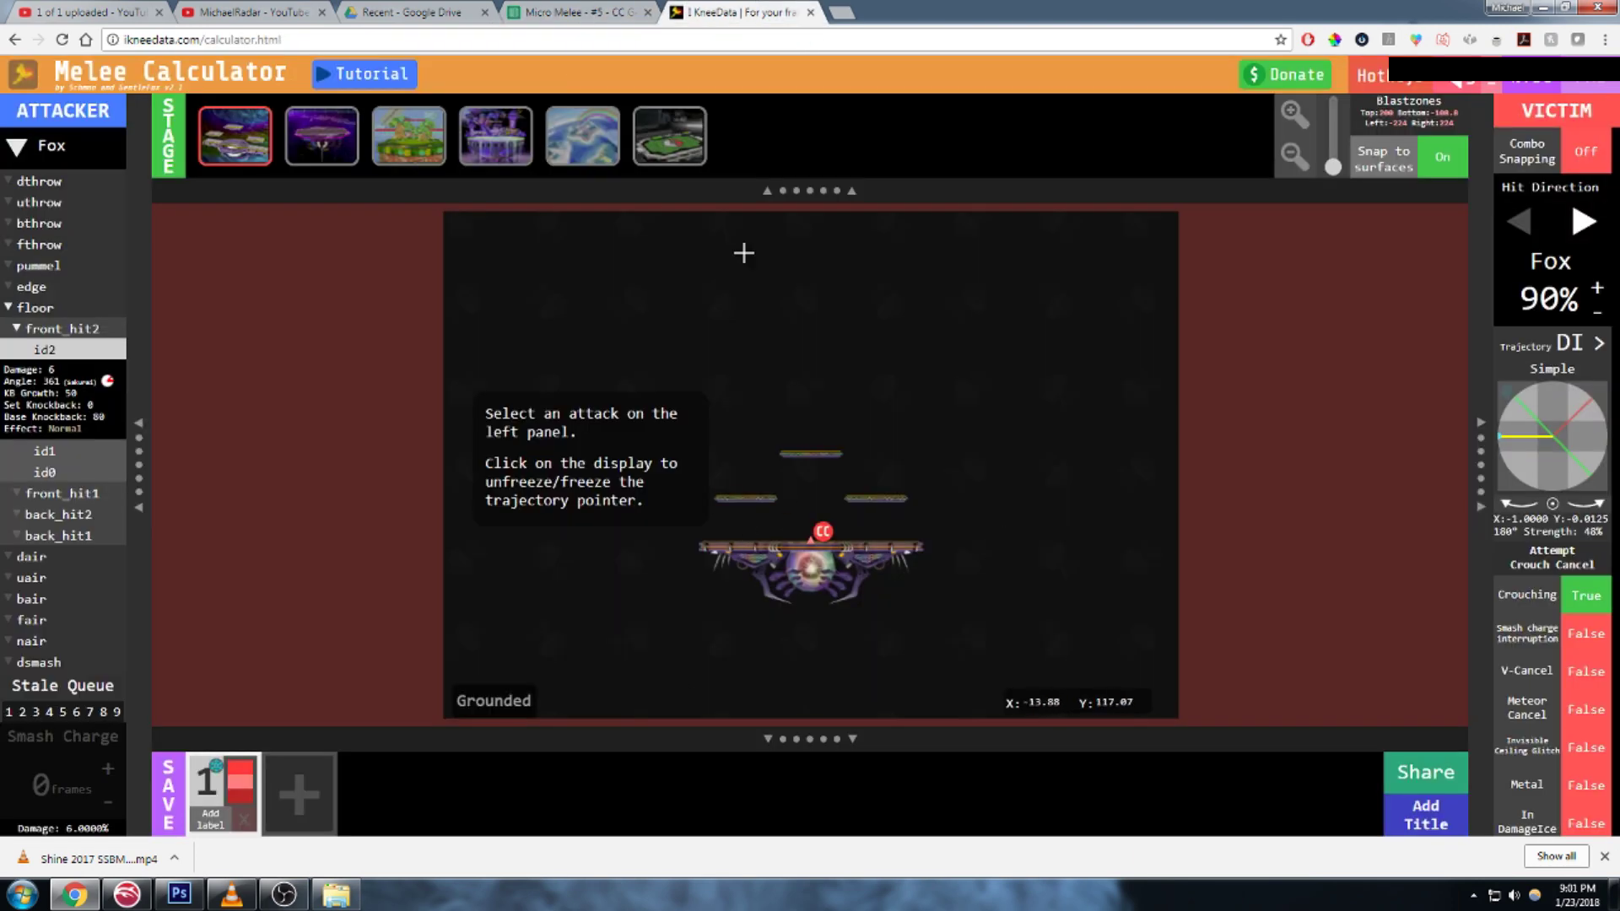
left_click(581, 17)
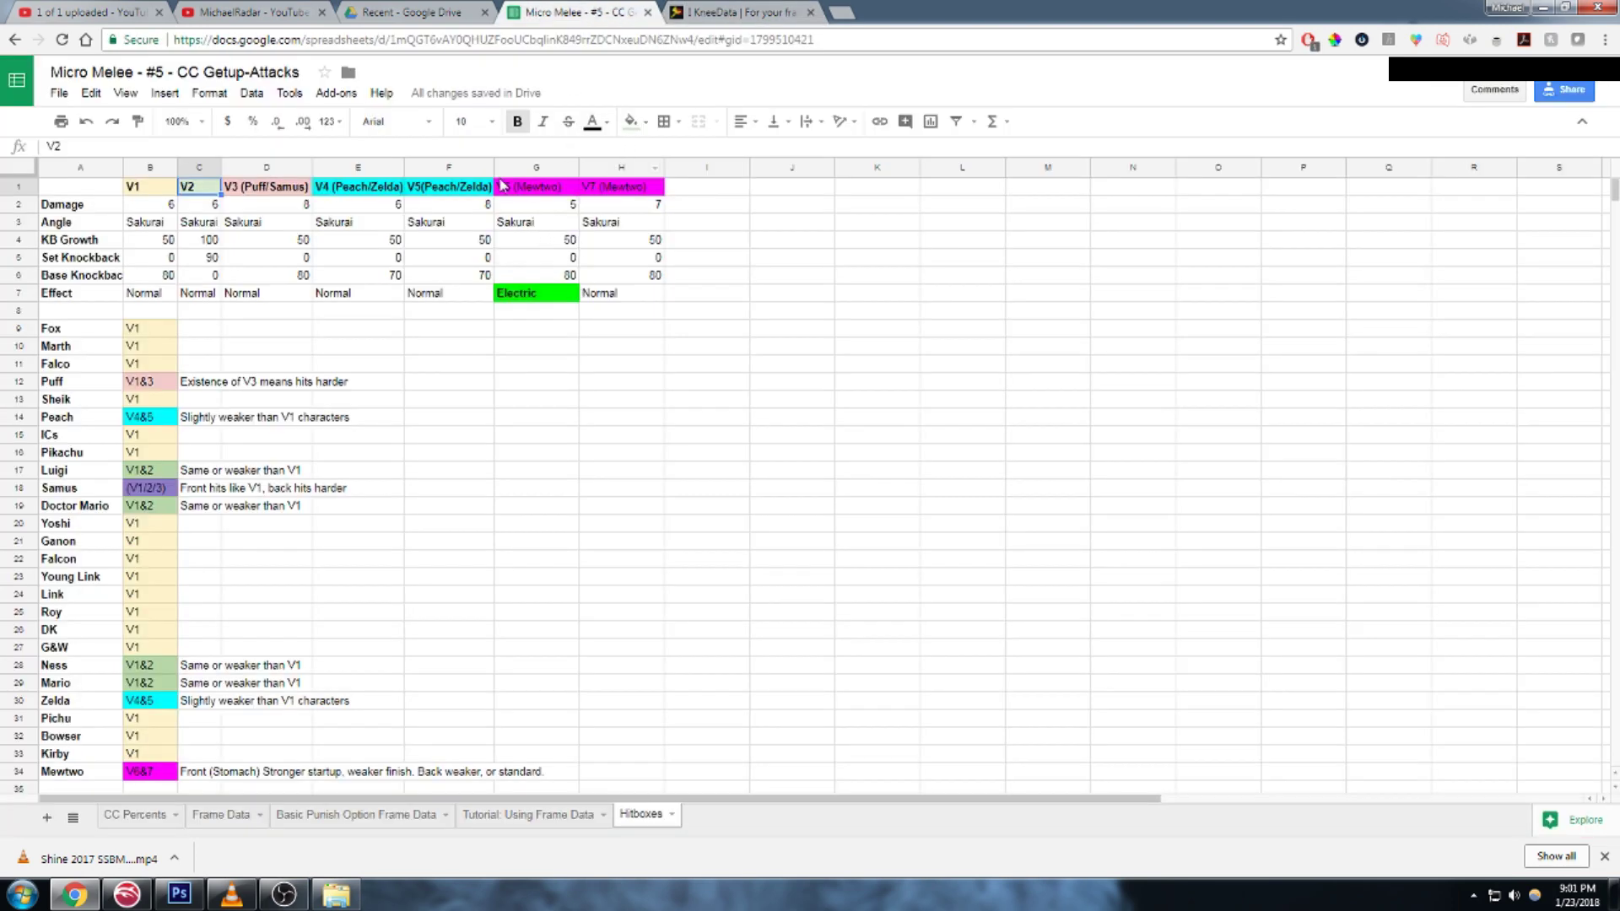